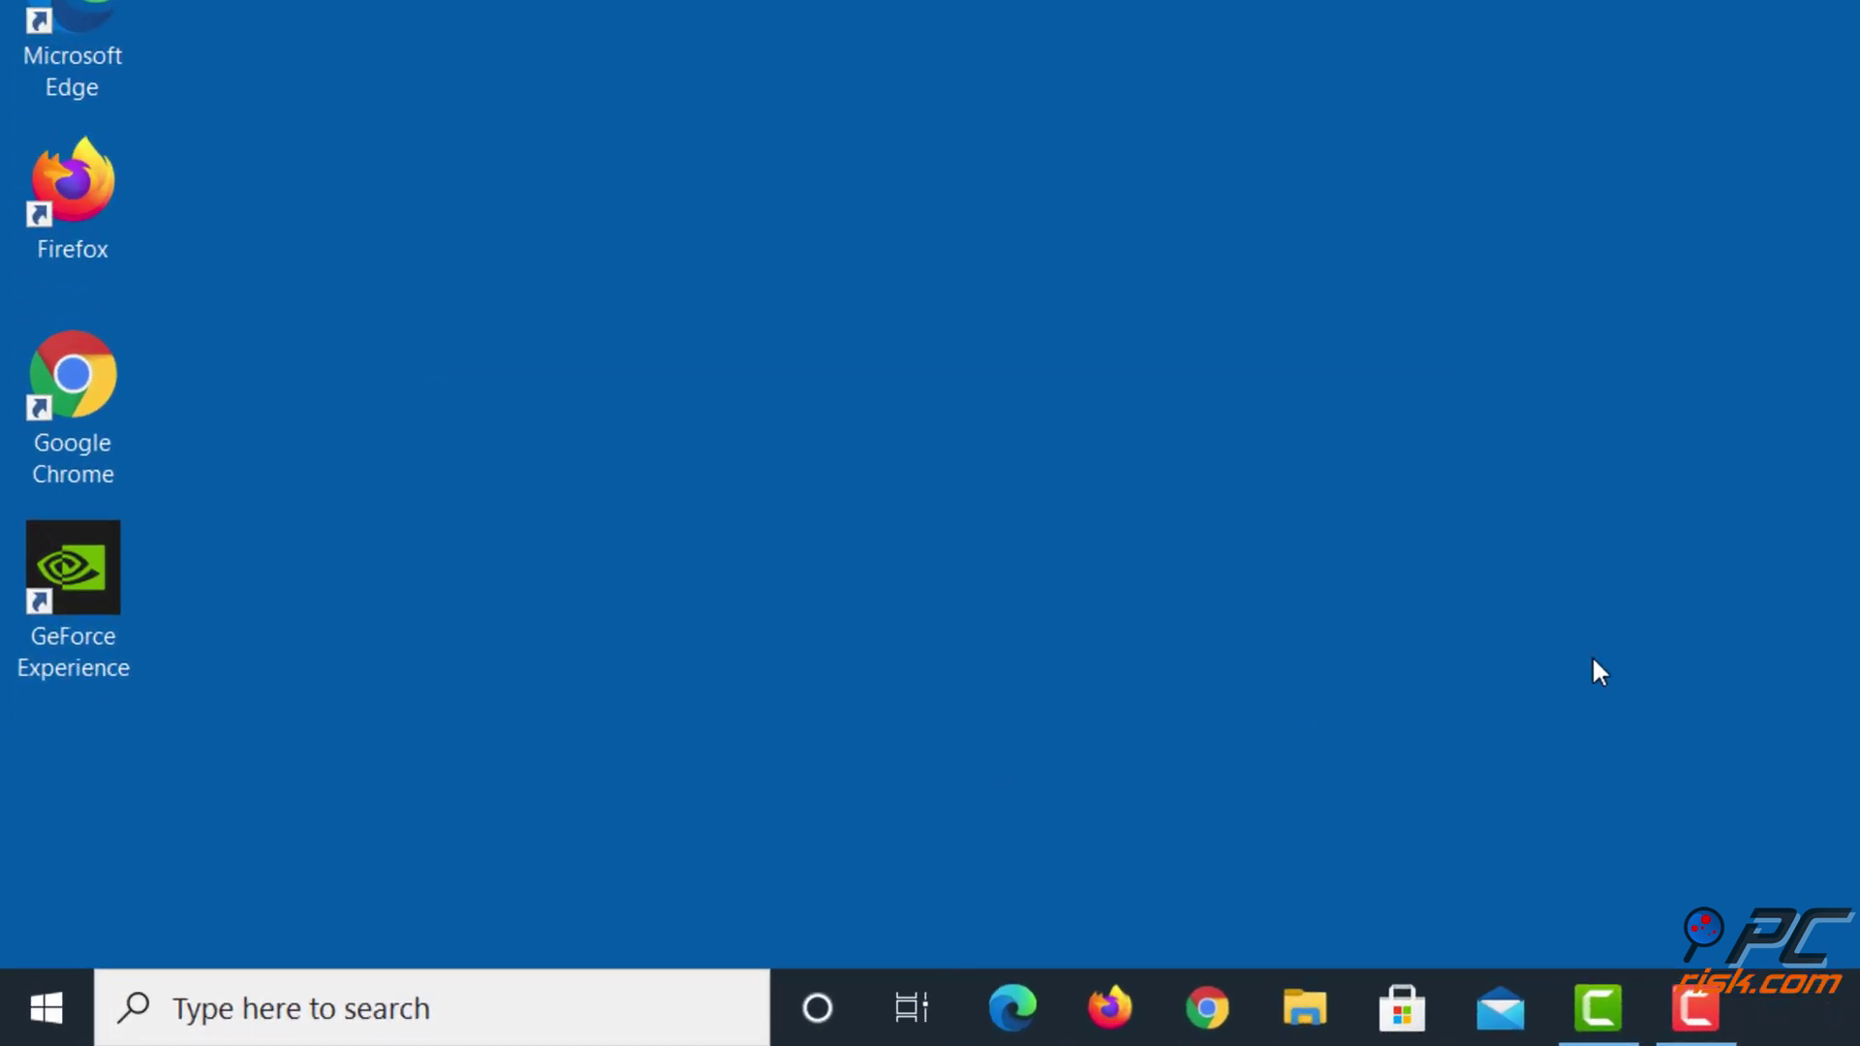
Launch cmd from the Run box as an elevated Administrator Command Prompt
{"action": "key", "text": "super+r"}
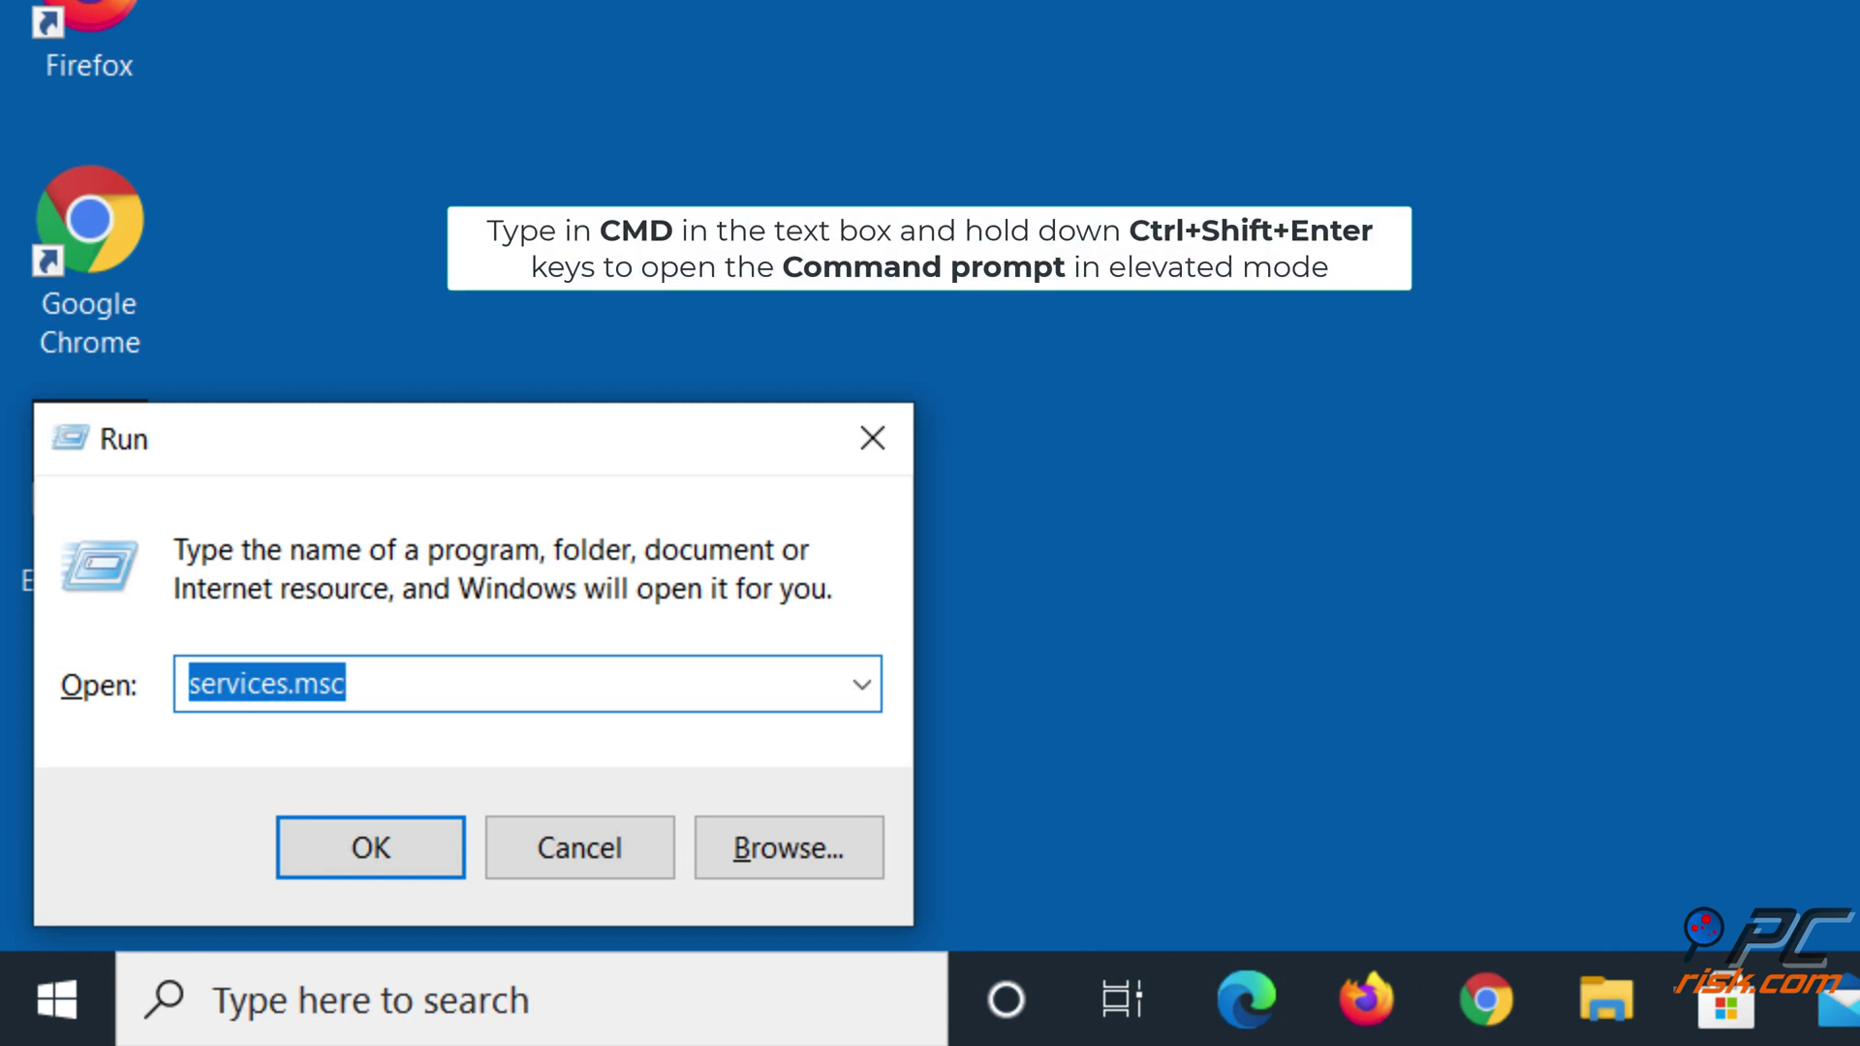
{"action": "type", "text": "cmd"}
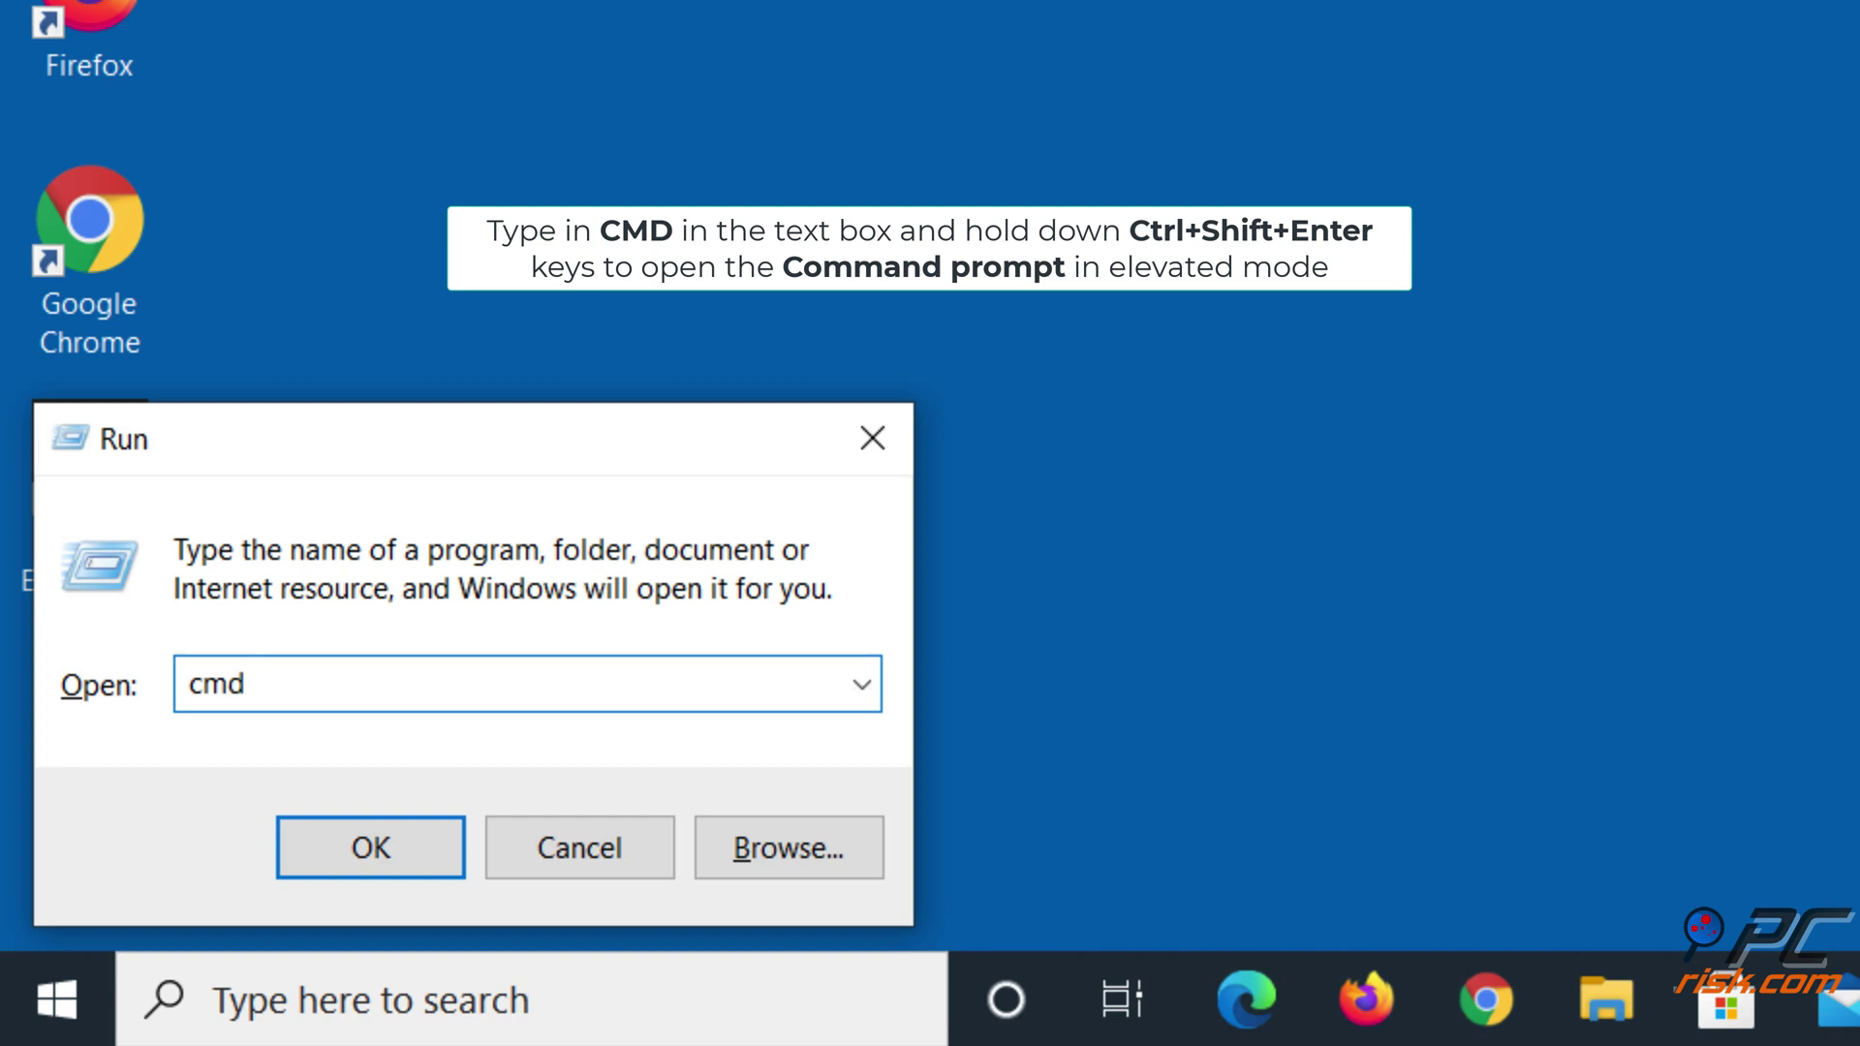
{"action": "key", "text": "ctrl+shift+Return"}
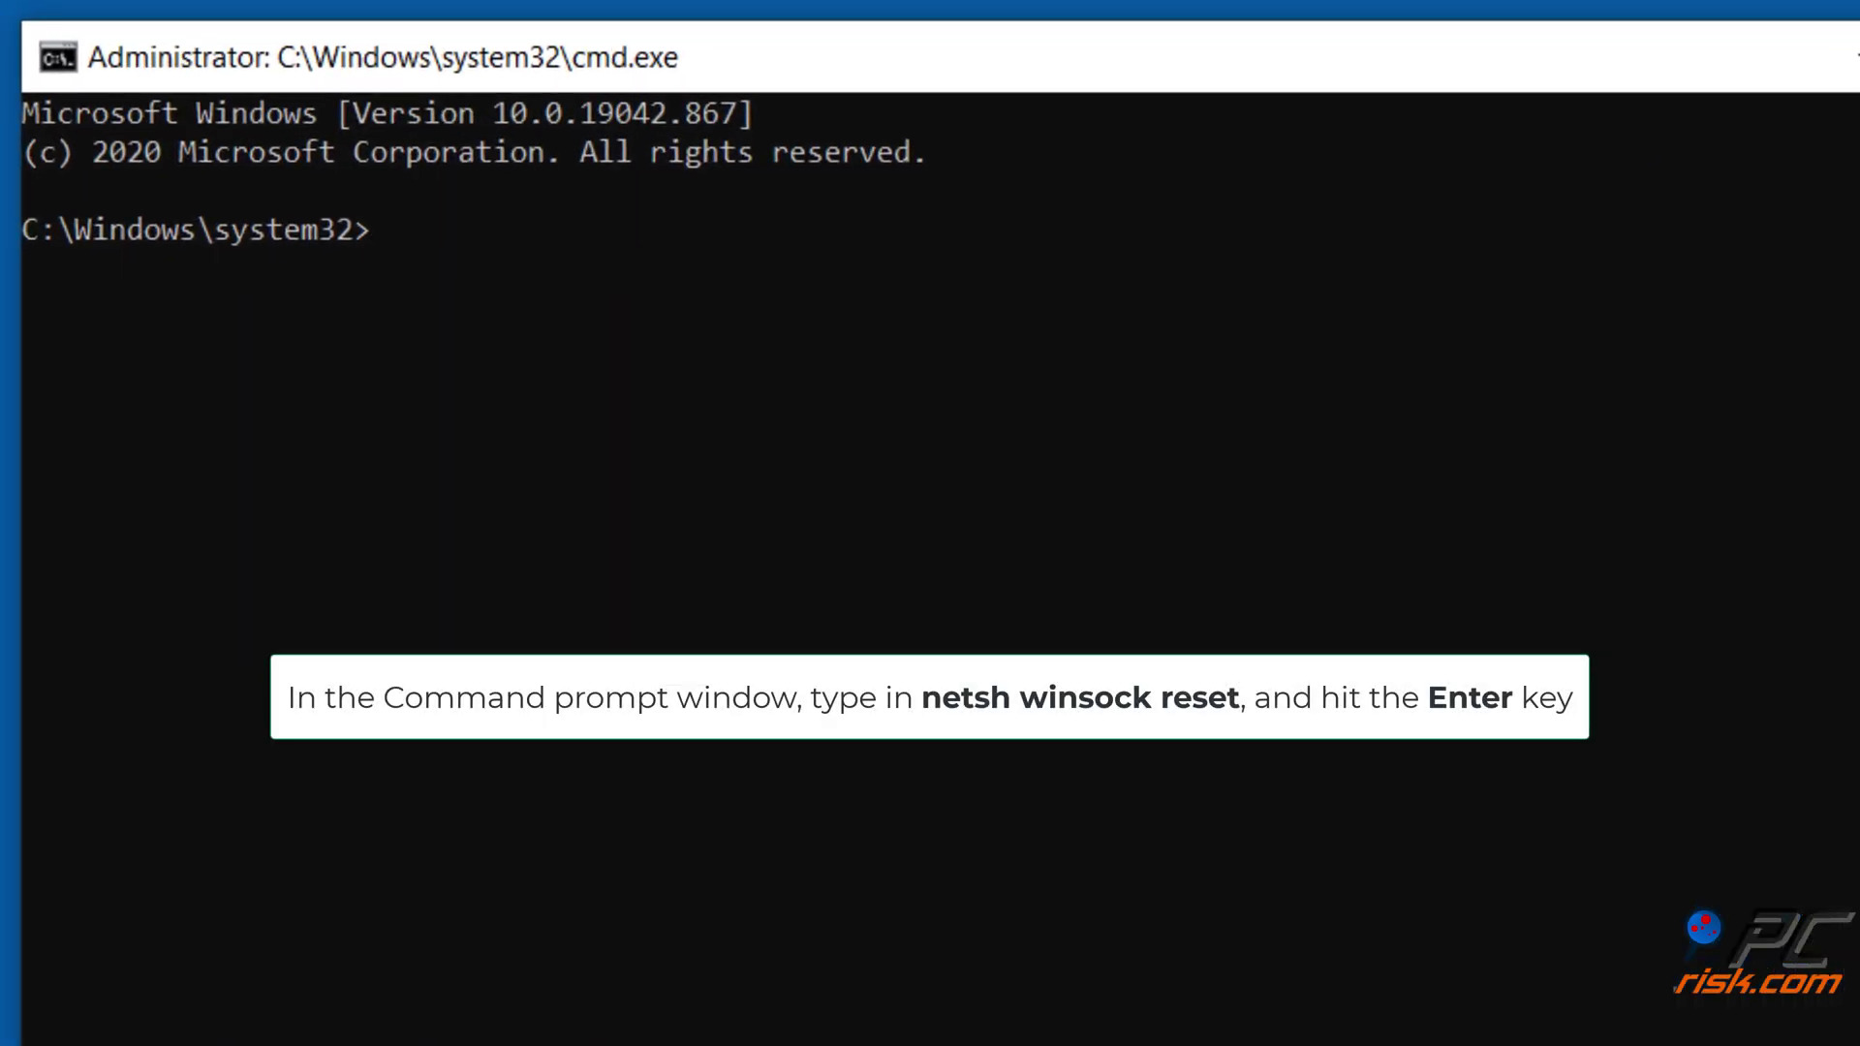
Run 'netsh winsock reset' in the elevated prompt, then close the window
{"action": "type", "text": "netsh winsock re"}
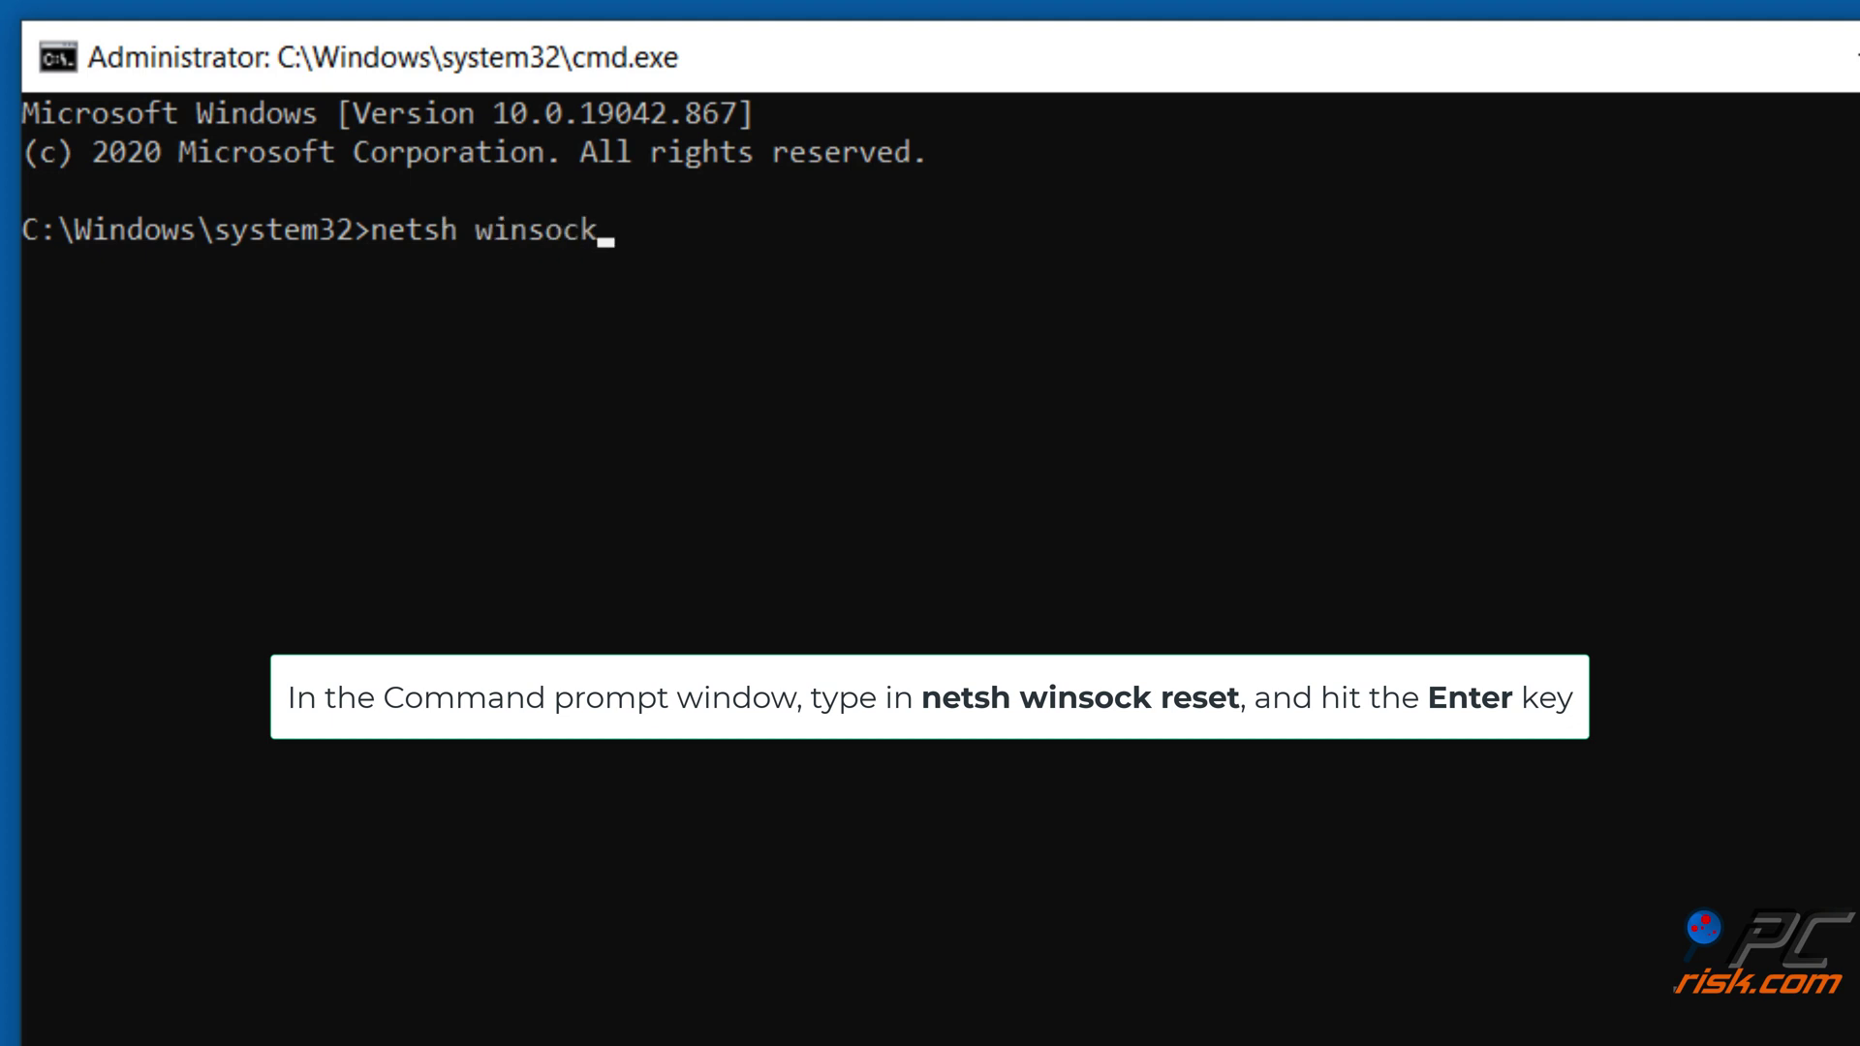
{"action": "type", "text": "set"}
{"action": "key", "text": "Return"}
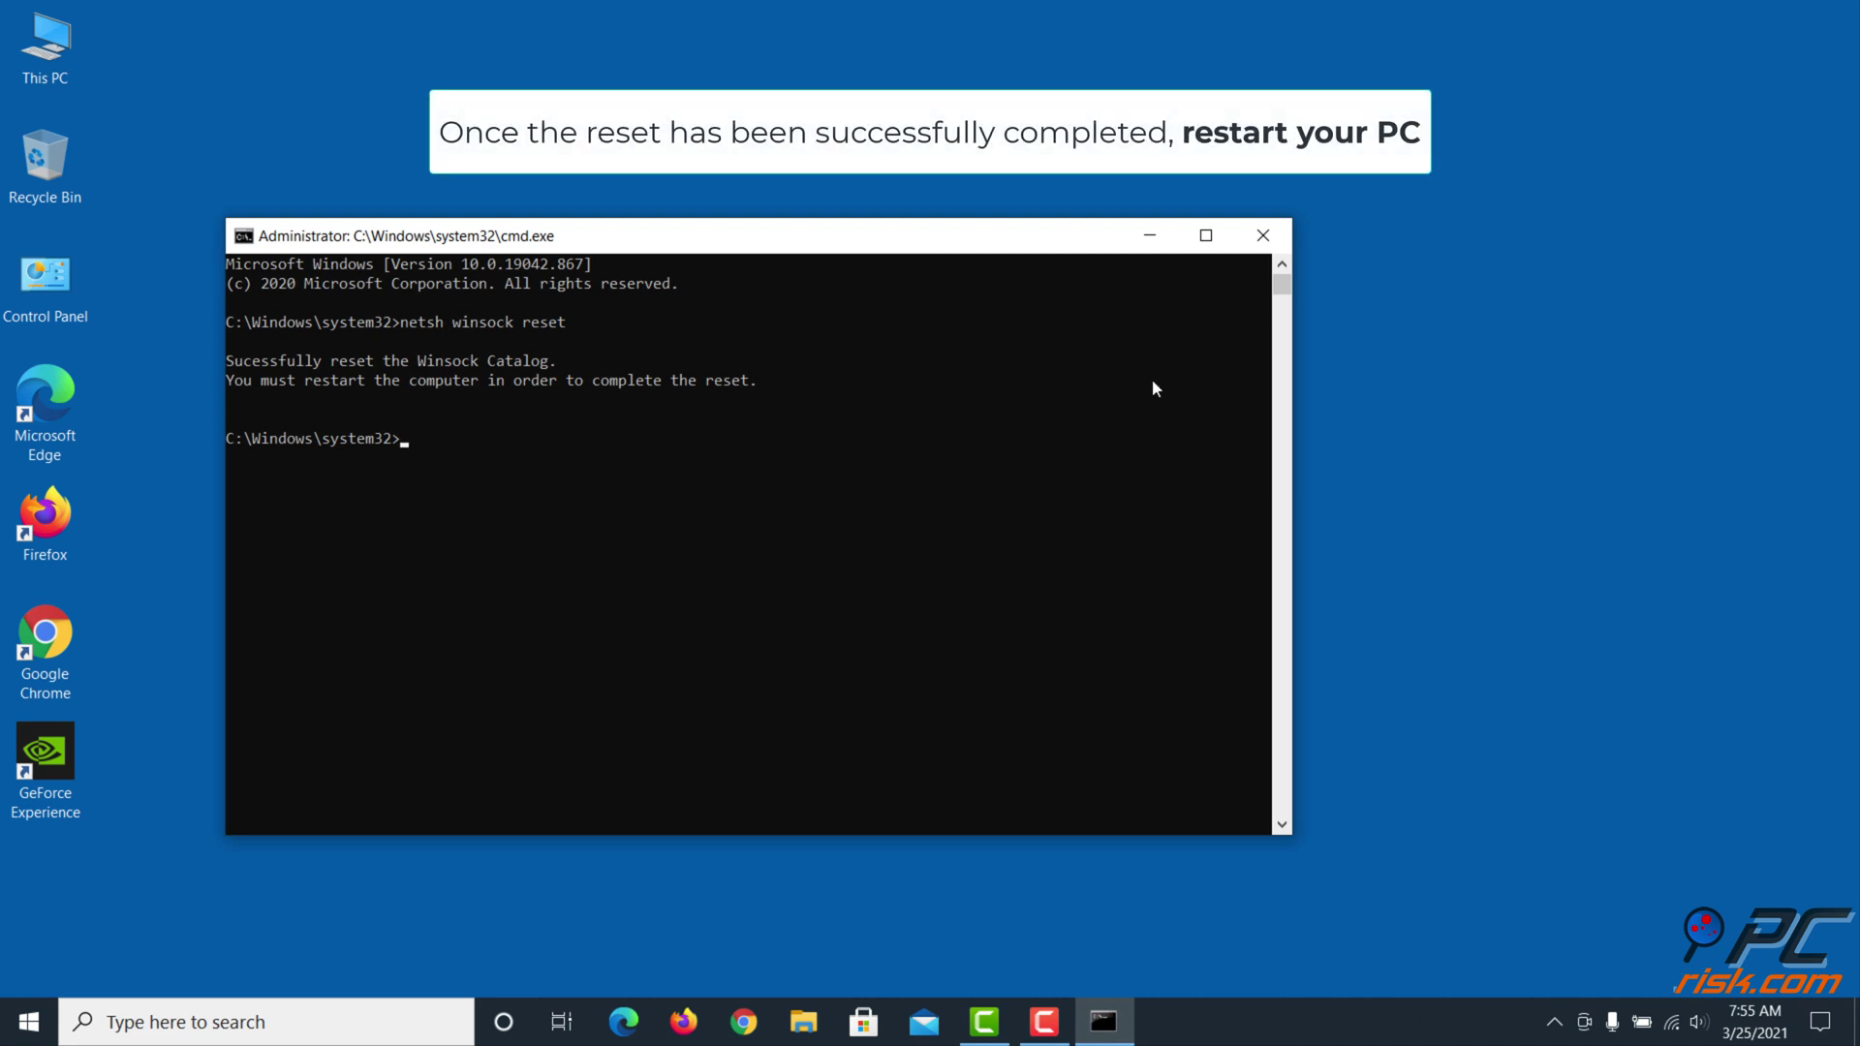
{"action": "left_click", "coordinate": [1260, 238]}
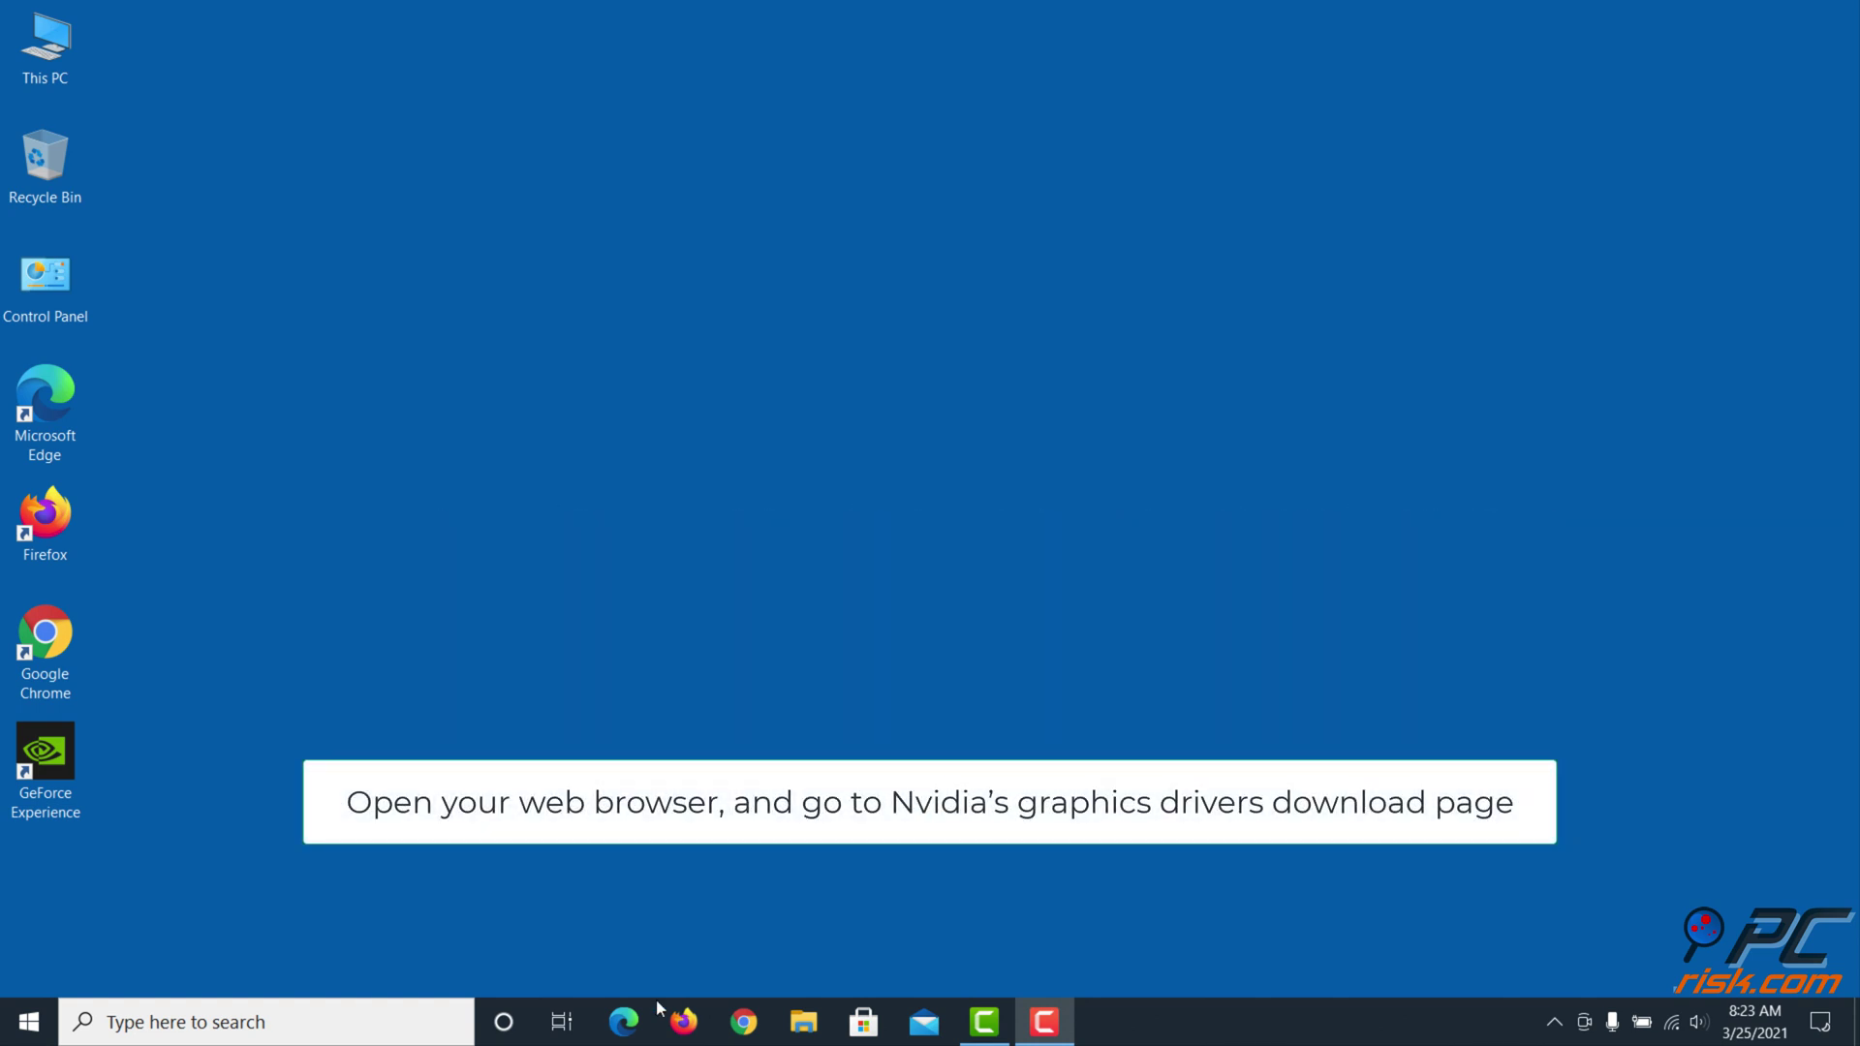
Load nvidia.com/drivers in Edge
{"action": "left_click", "coordinate": [623, 1023]}
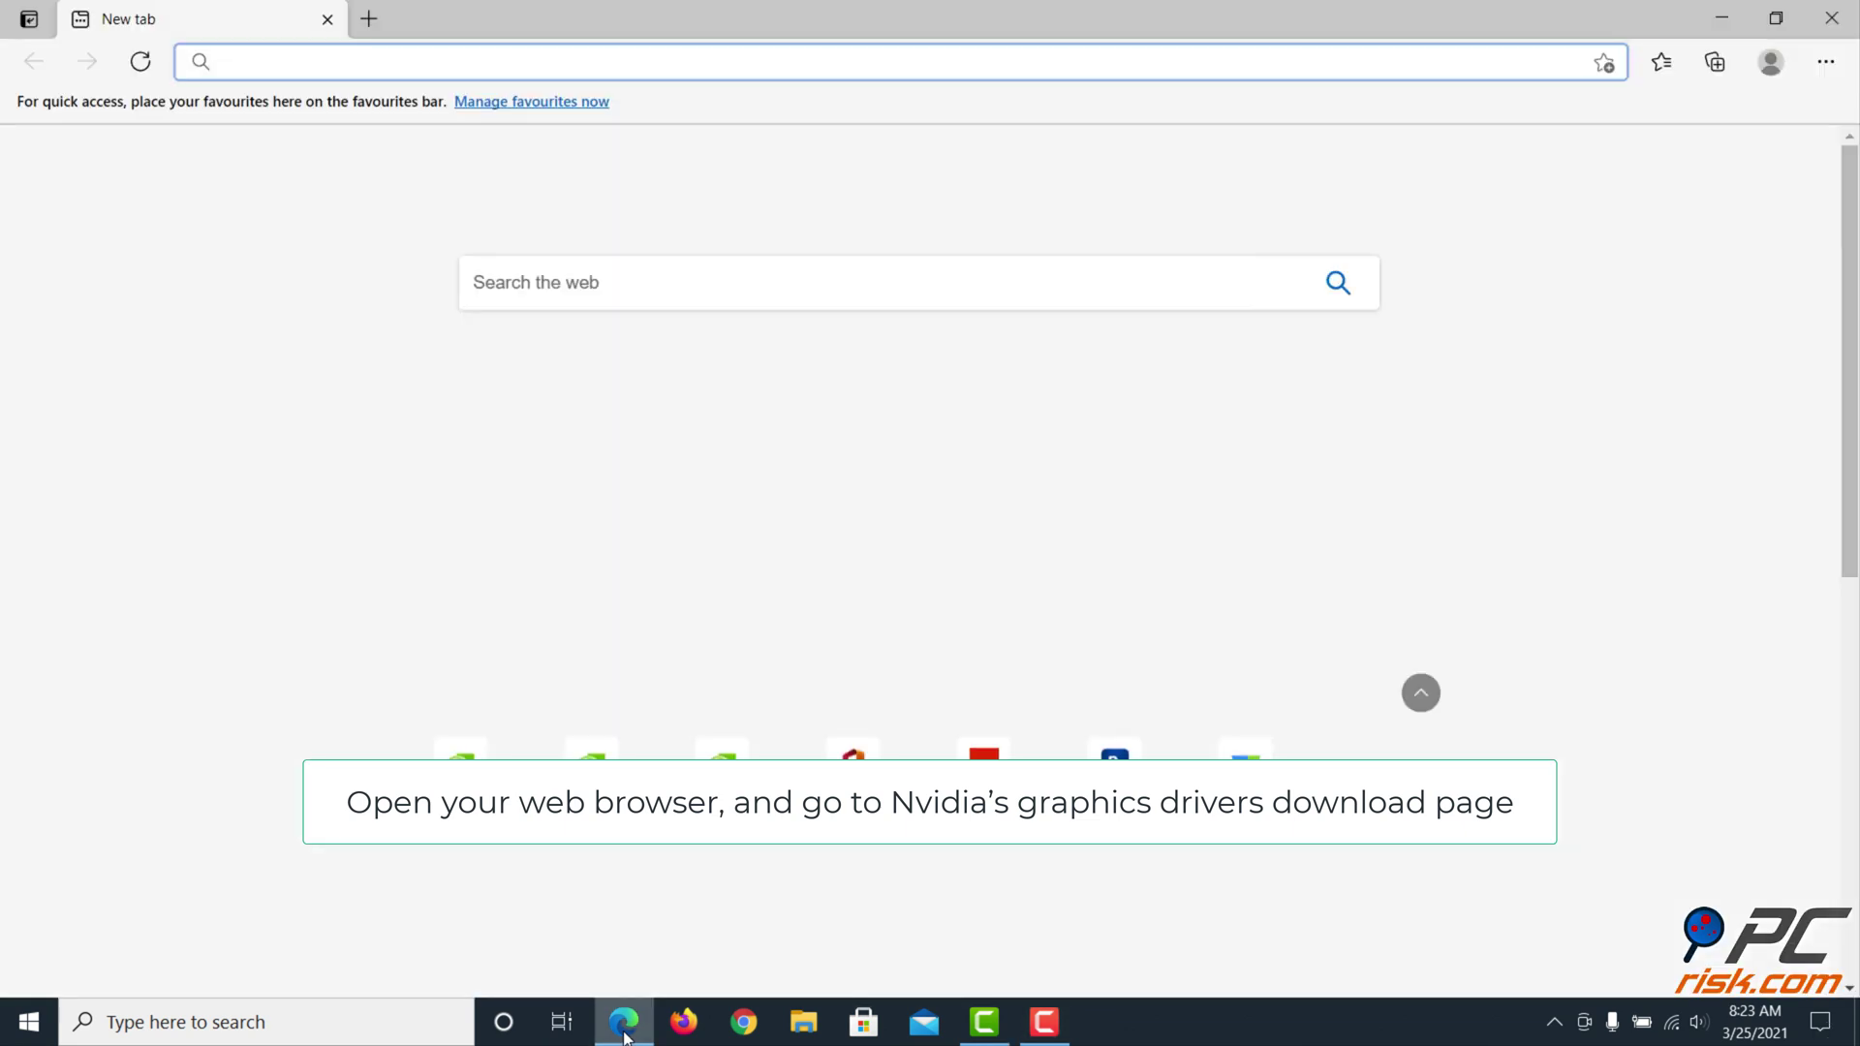
{"action": "type", "text": "https://"}
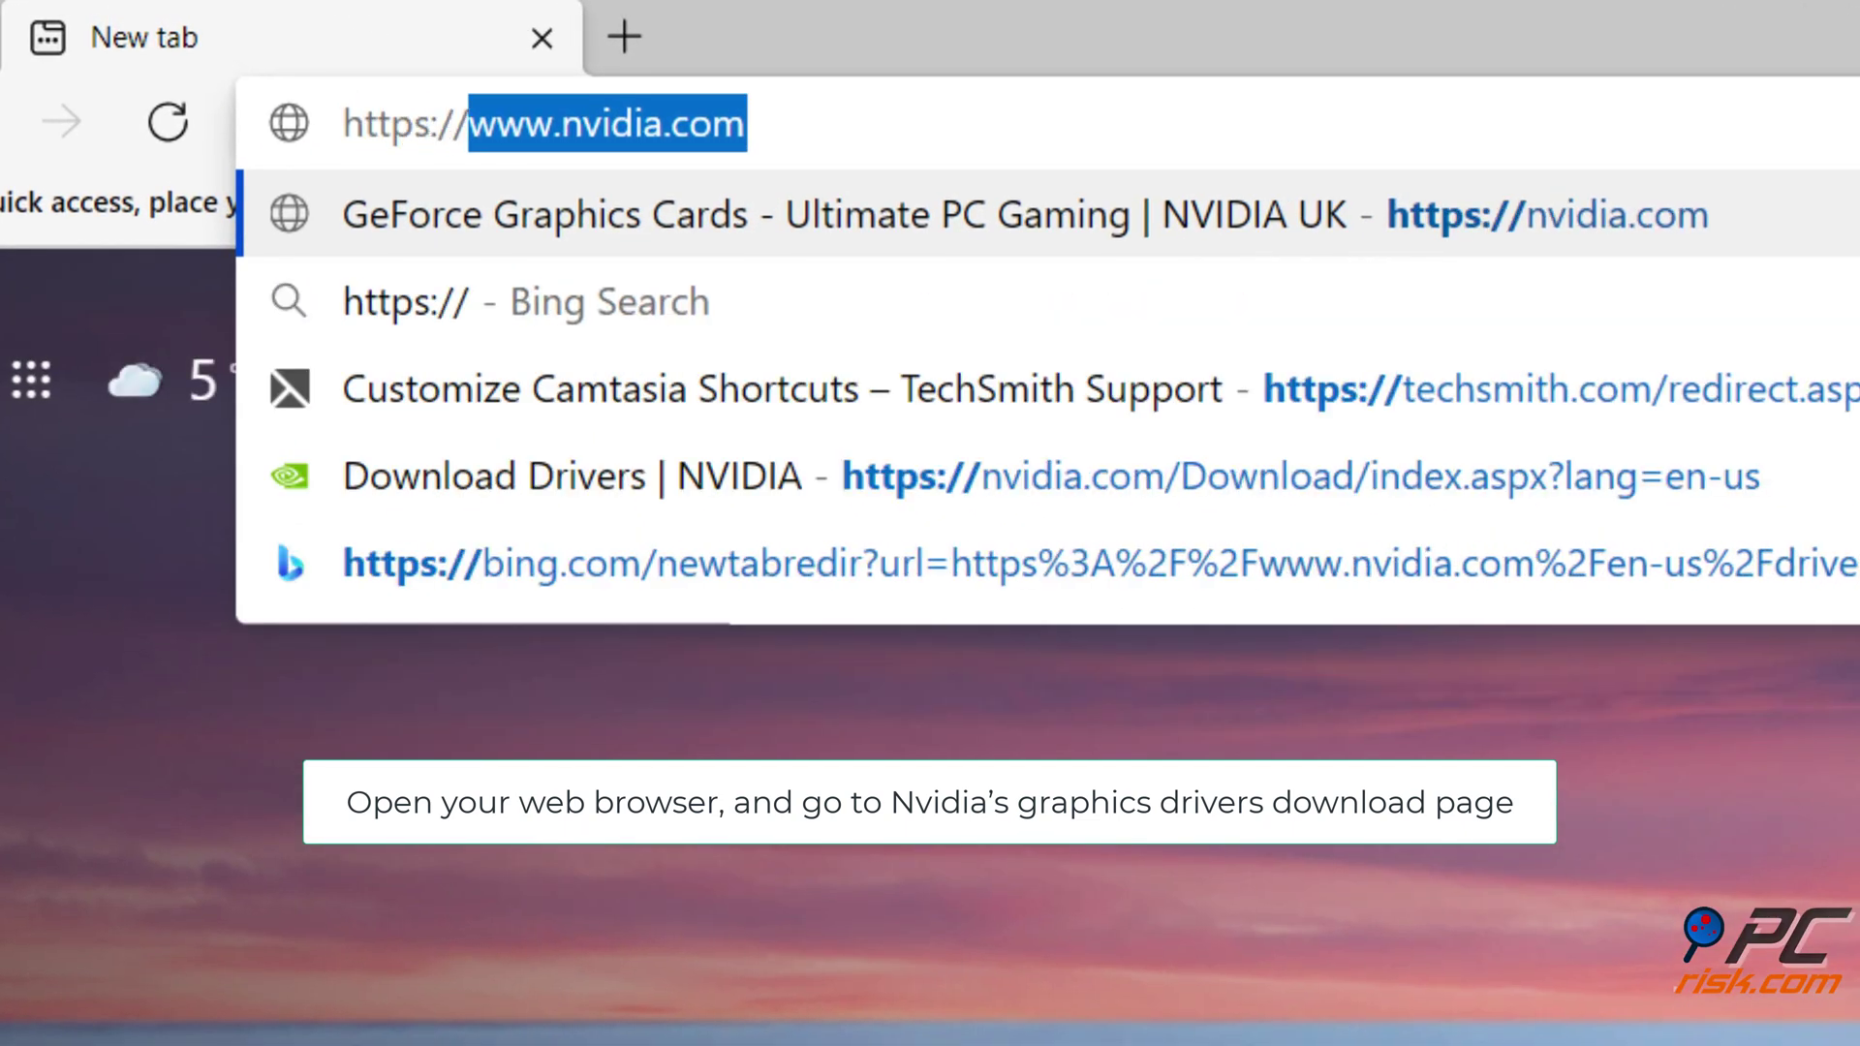
{"action": "type", "text": "nvidia.com/drivers"}
{"action": "key", "text": "Return"}
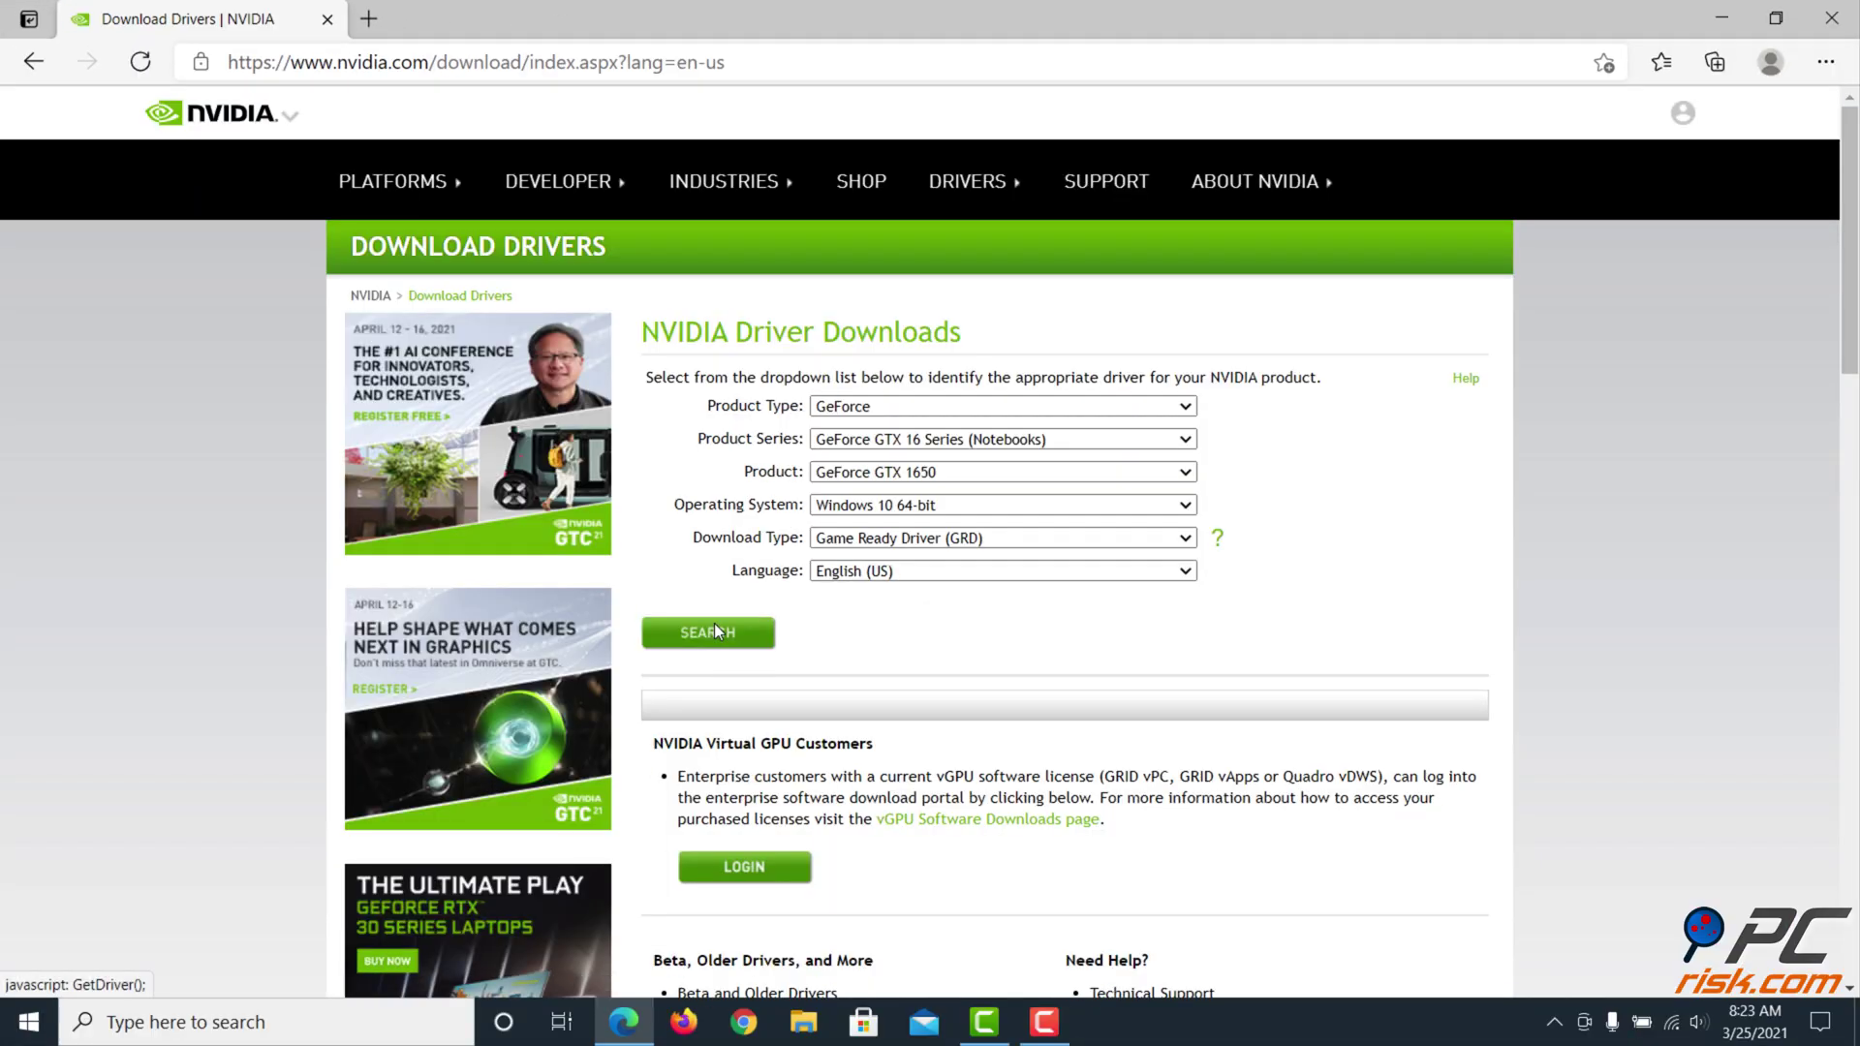
Choose GeForce GTX 16 Series (Notebooks) and GeForce GTX 1650 in the driver search
{"action": "left_click", "coordinate": [1186, 441]}
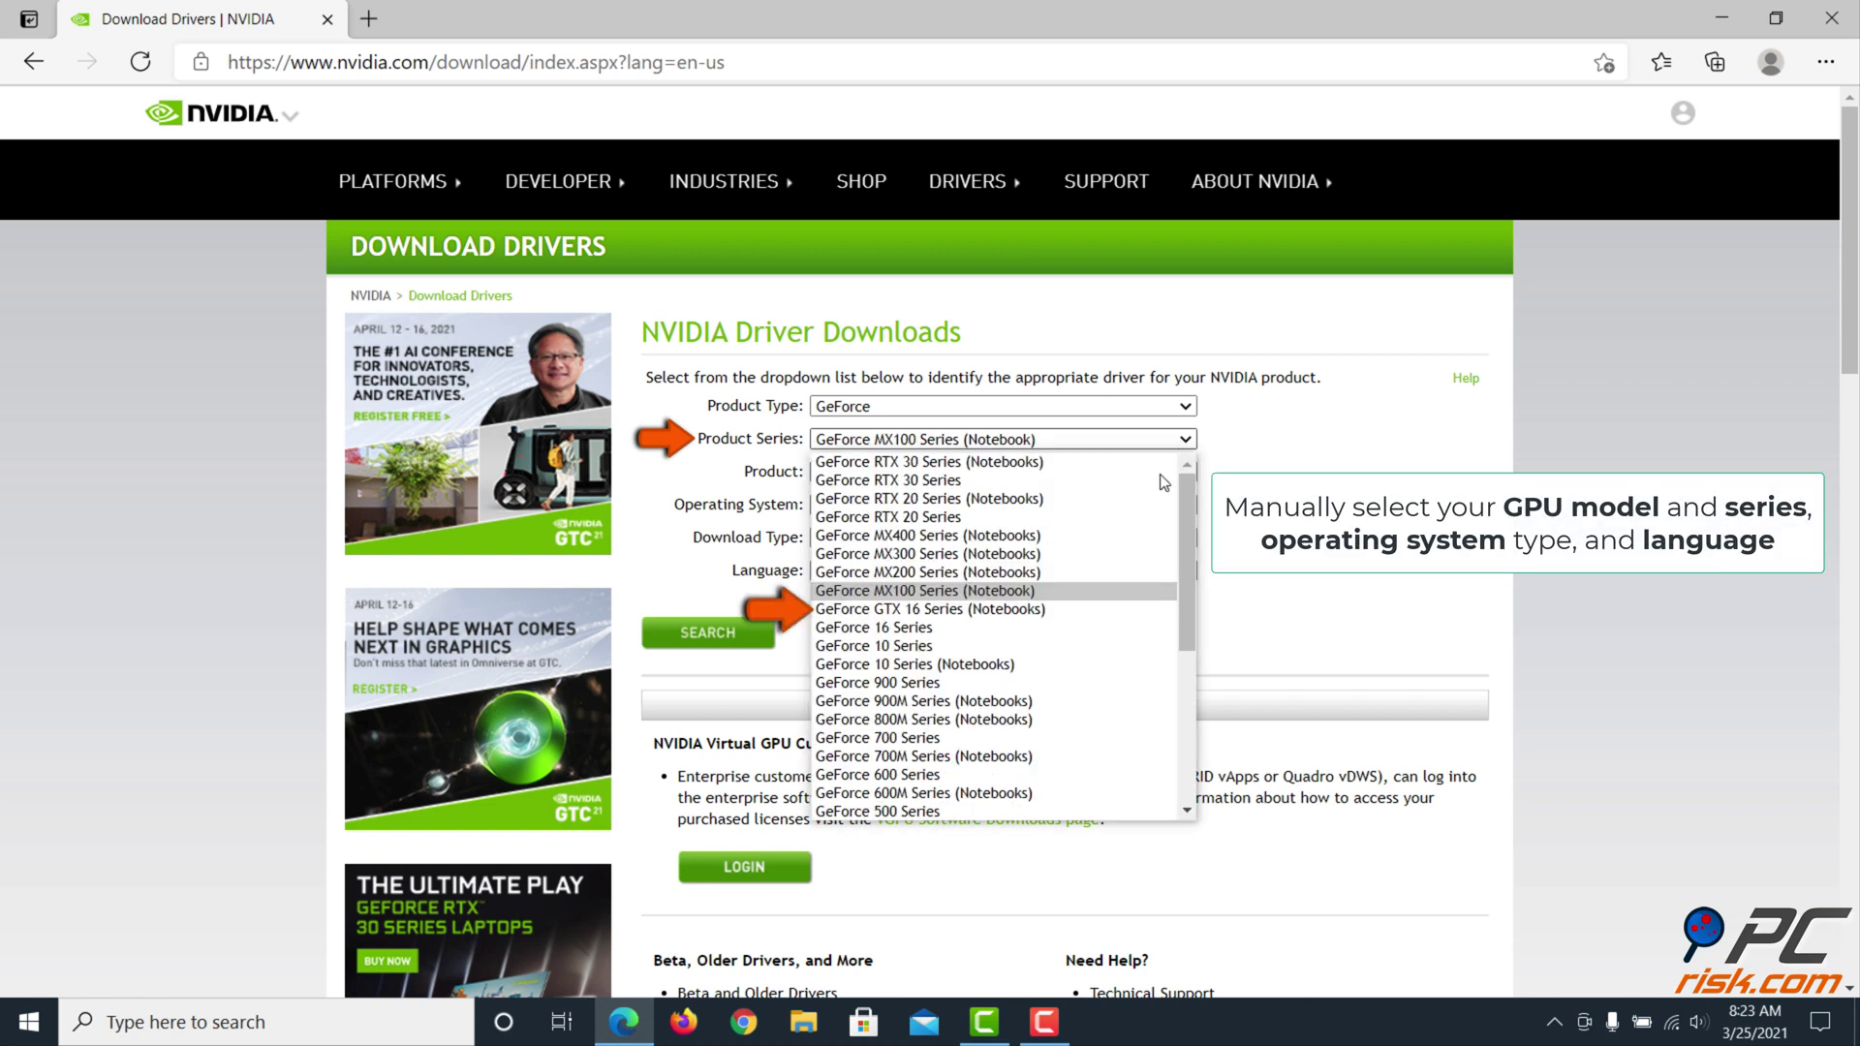
{"action": "left_click", "coordinate": [1093, 609]}
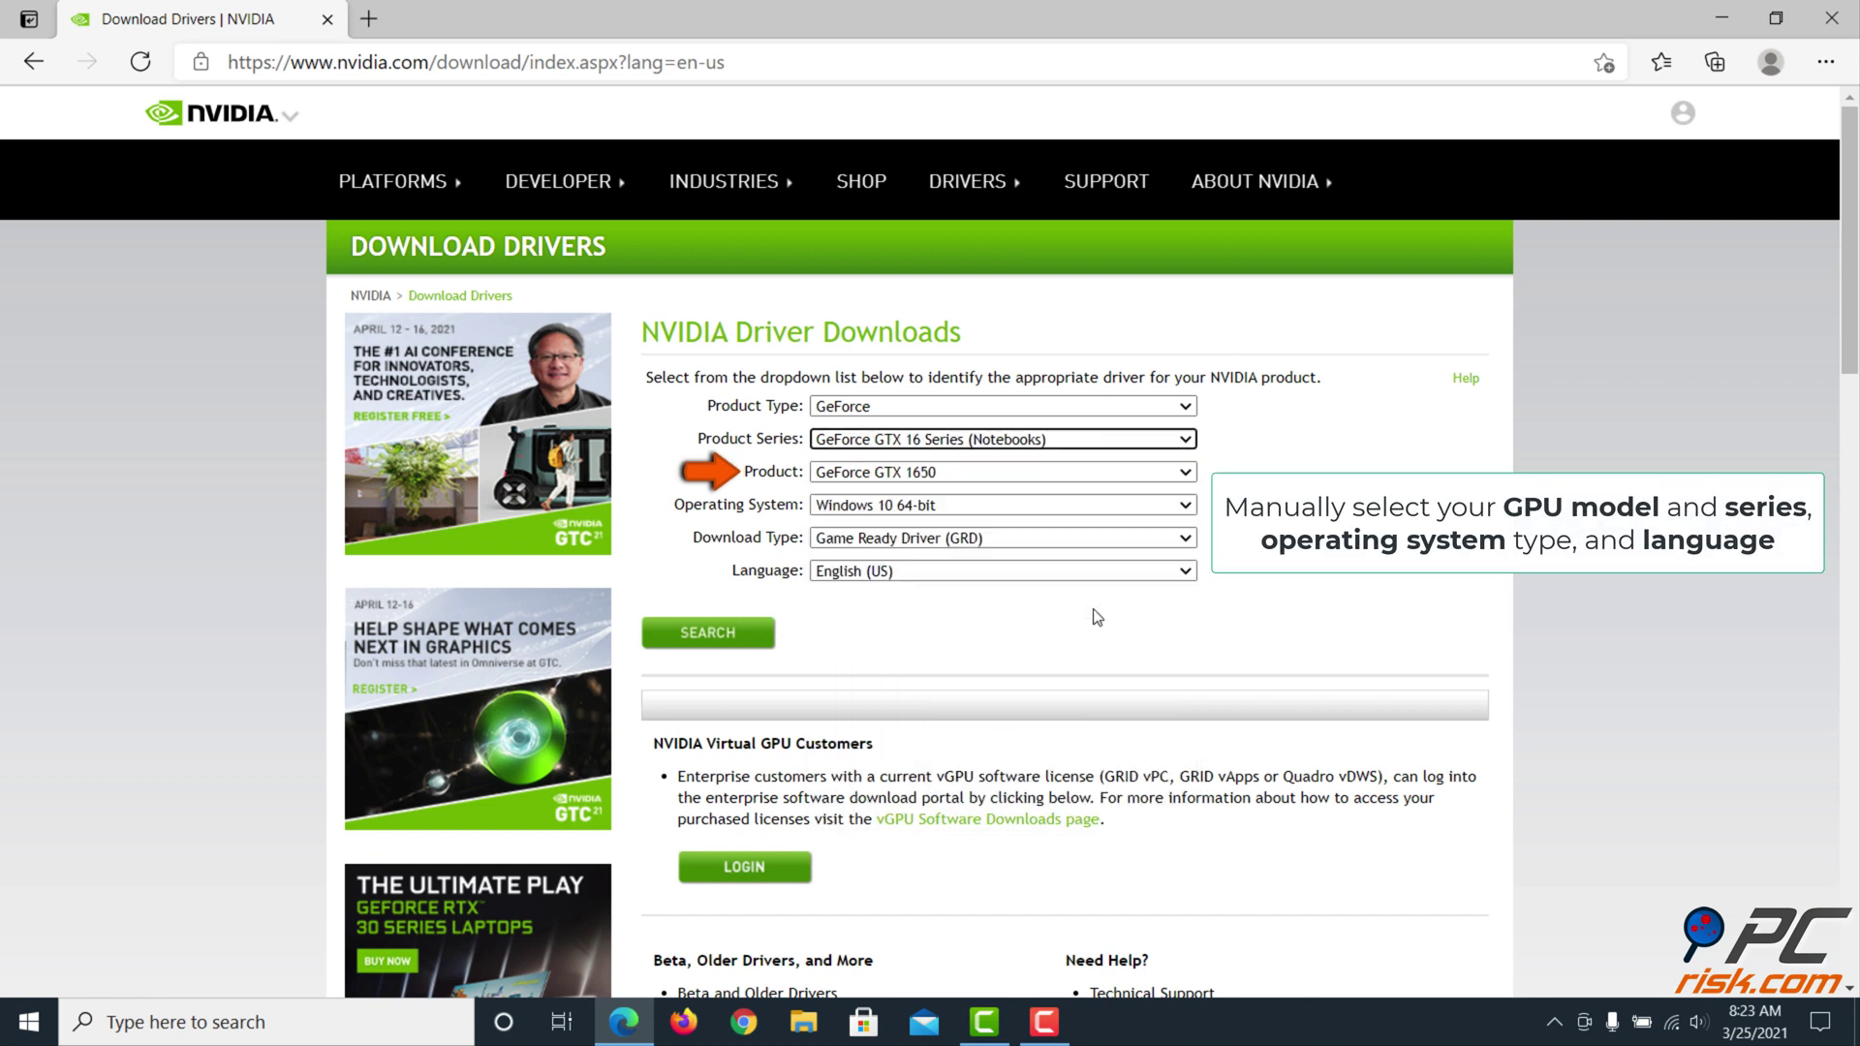
{"action": "left_click", "coordinate": [1191, 475]}
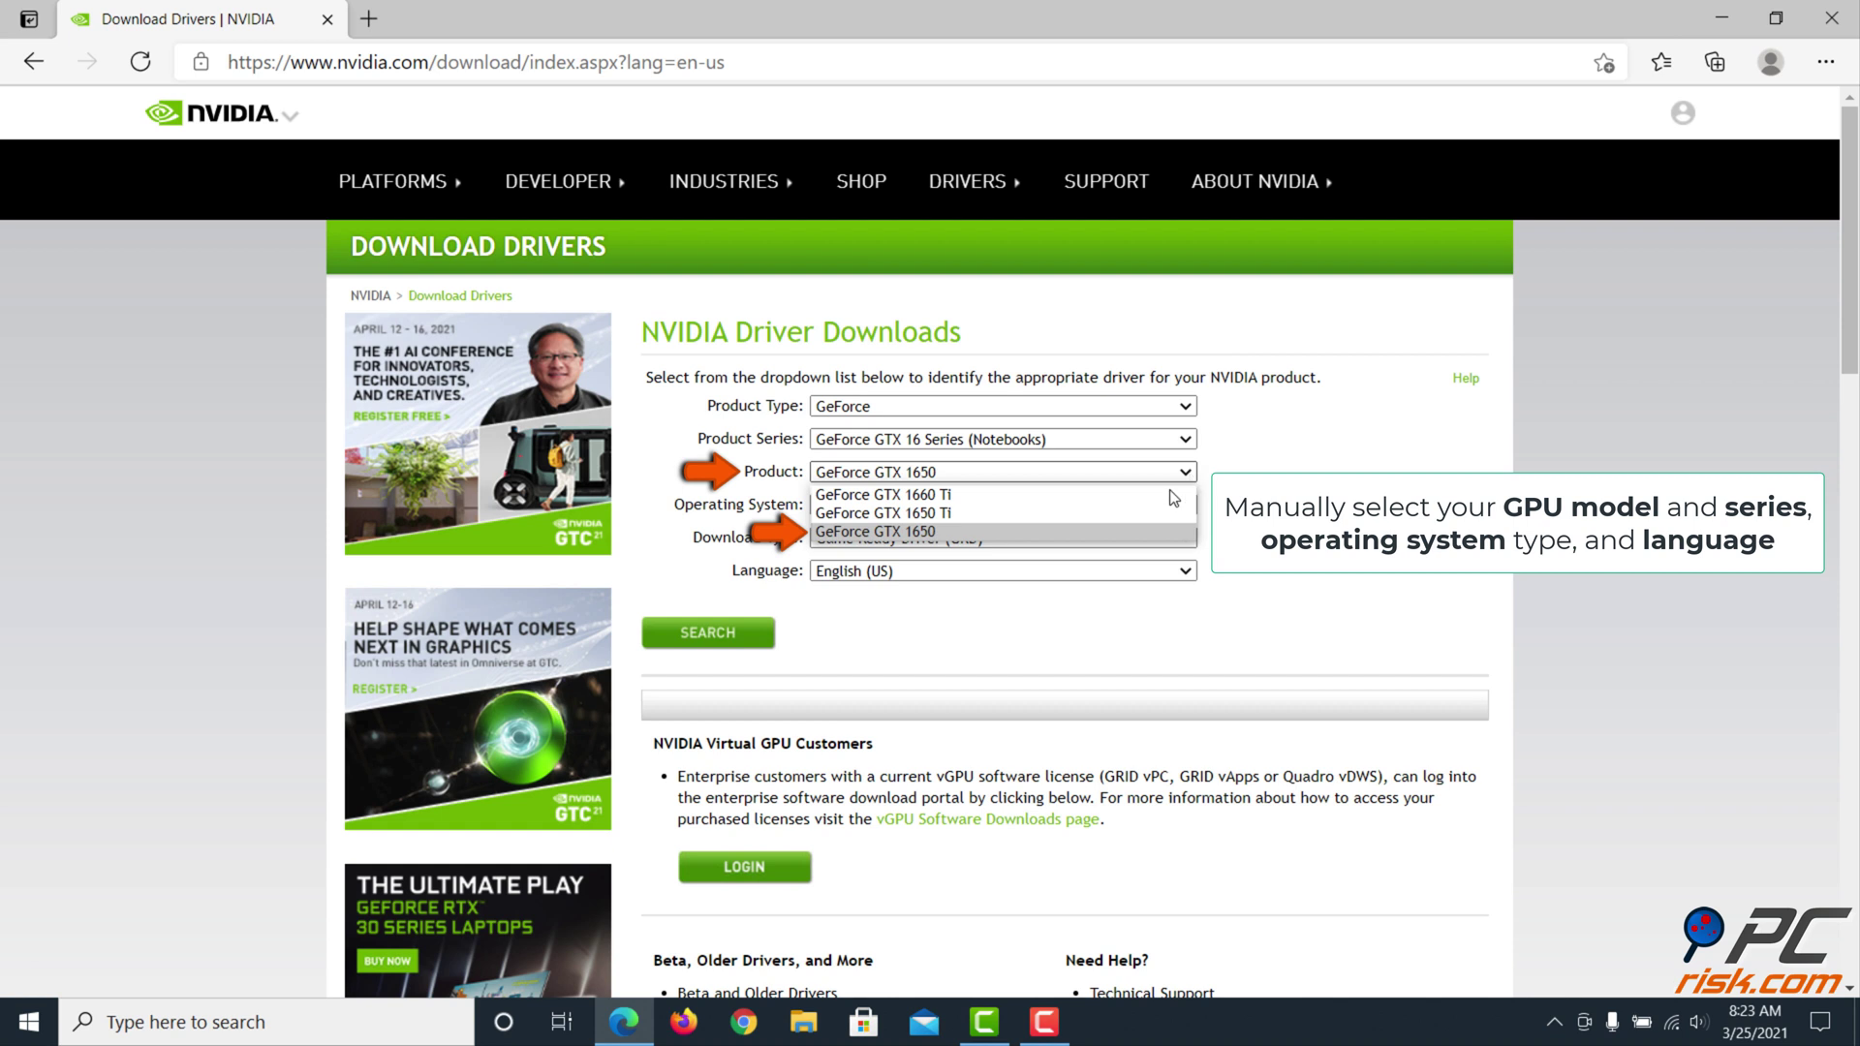
{"action": "left_click", "coordinate": [996, 531]}
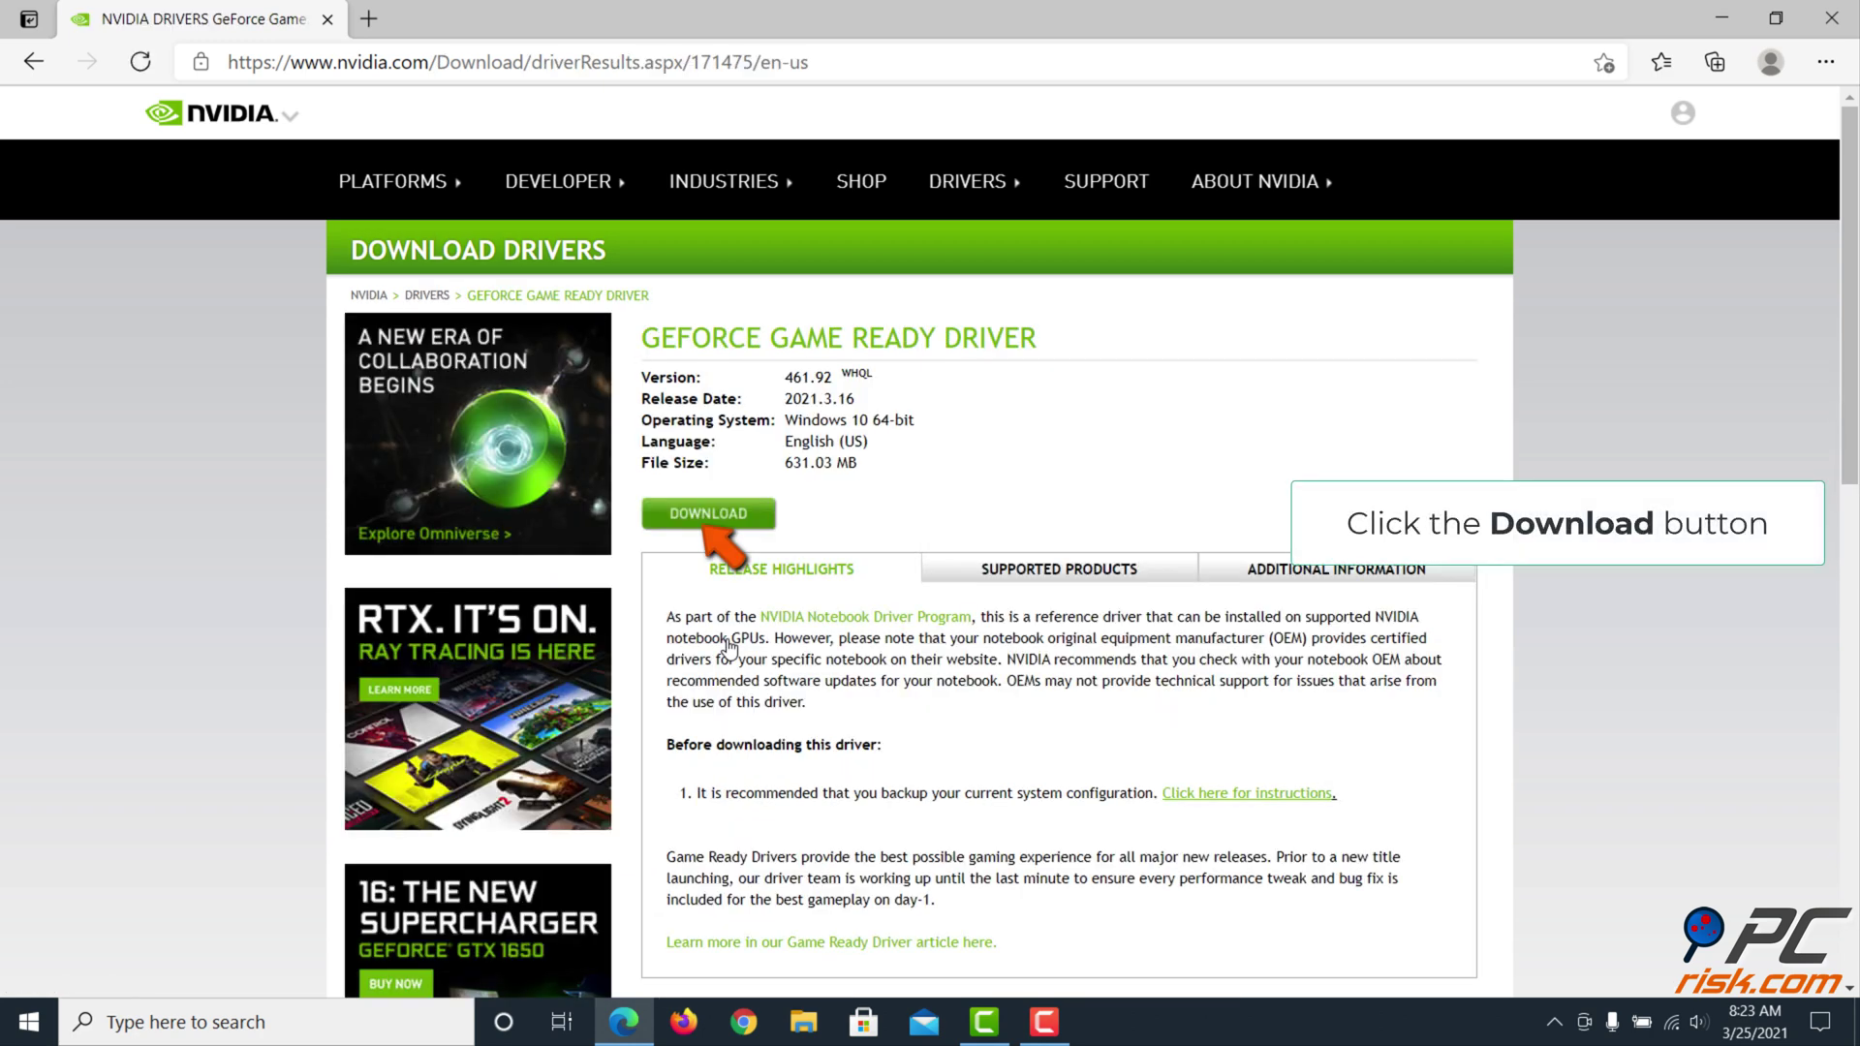
Download the 461.92 Game Ready driver installer and run it from Edge's download bar
{"action": "left_click", "coordinate": [711, 523]}
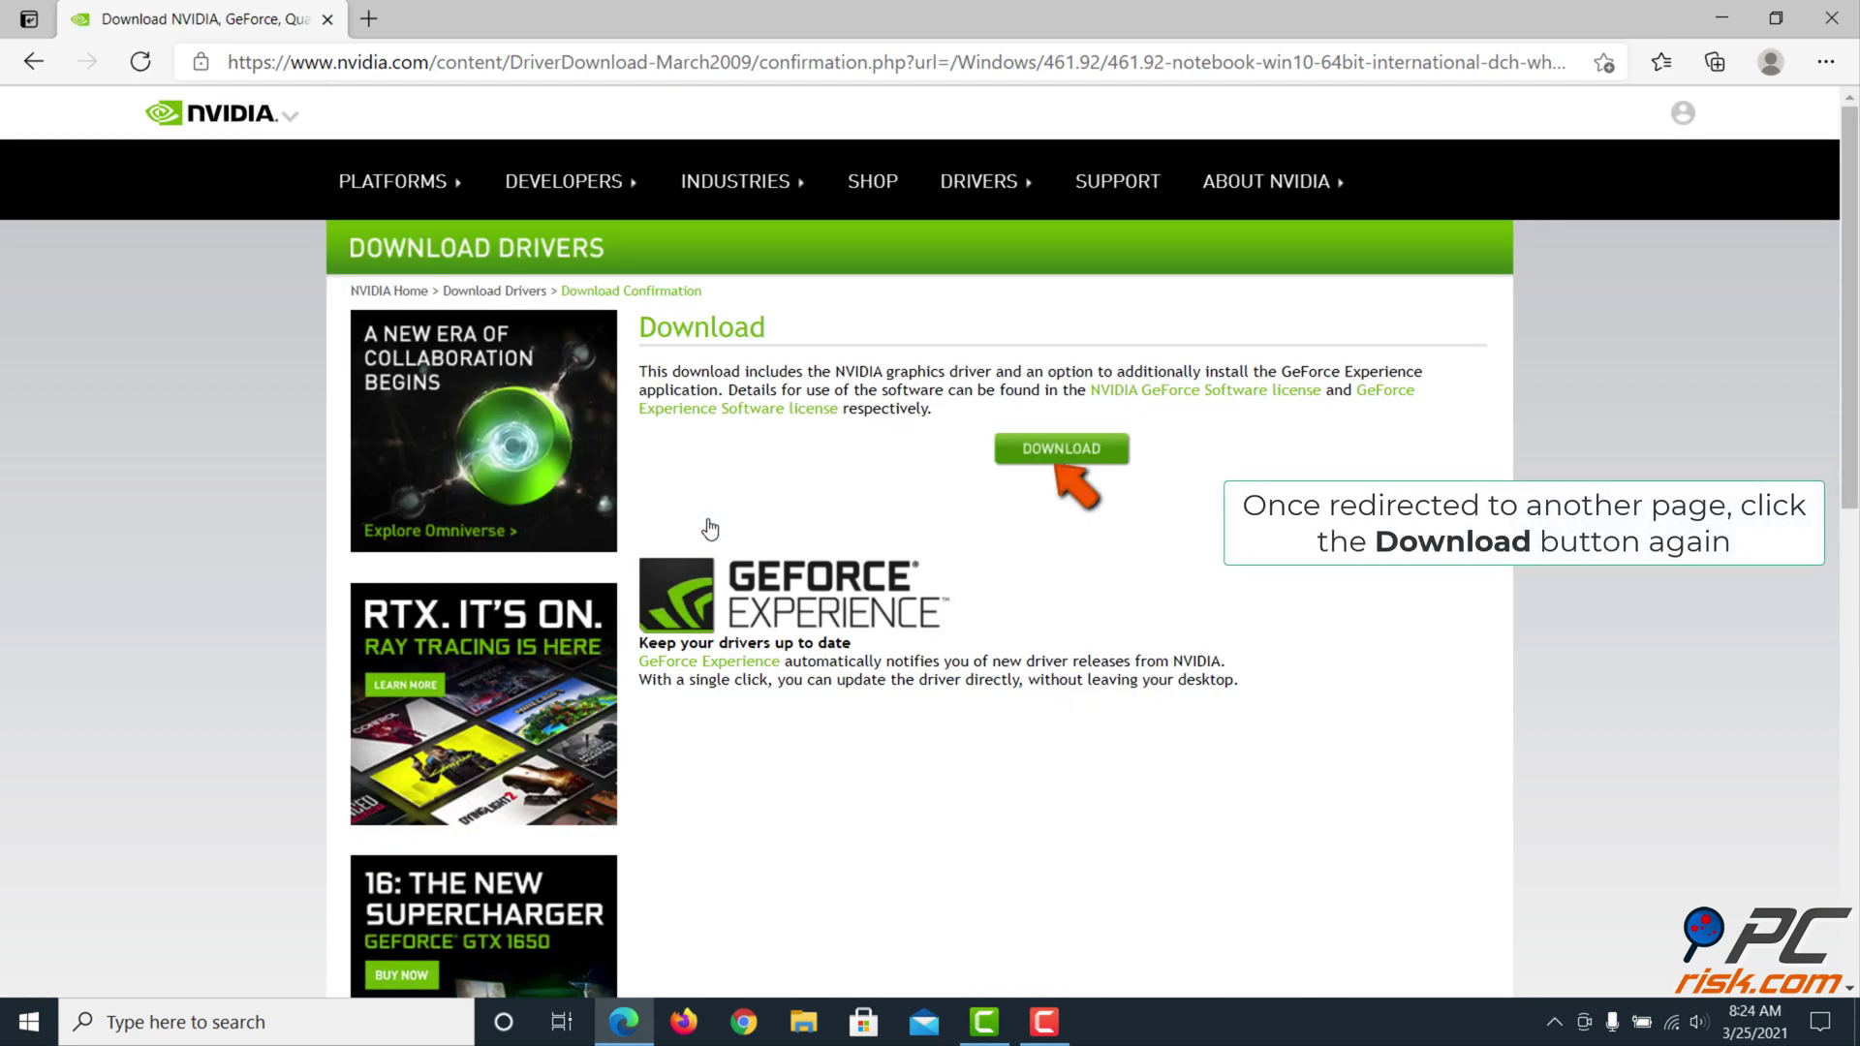
{"action": "left_click", "coordinate": [1058, 461]}
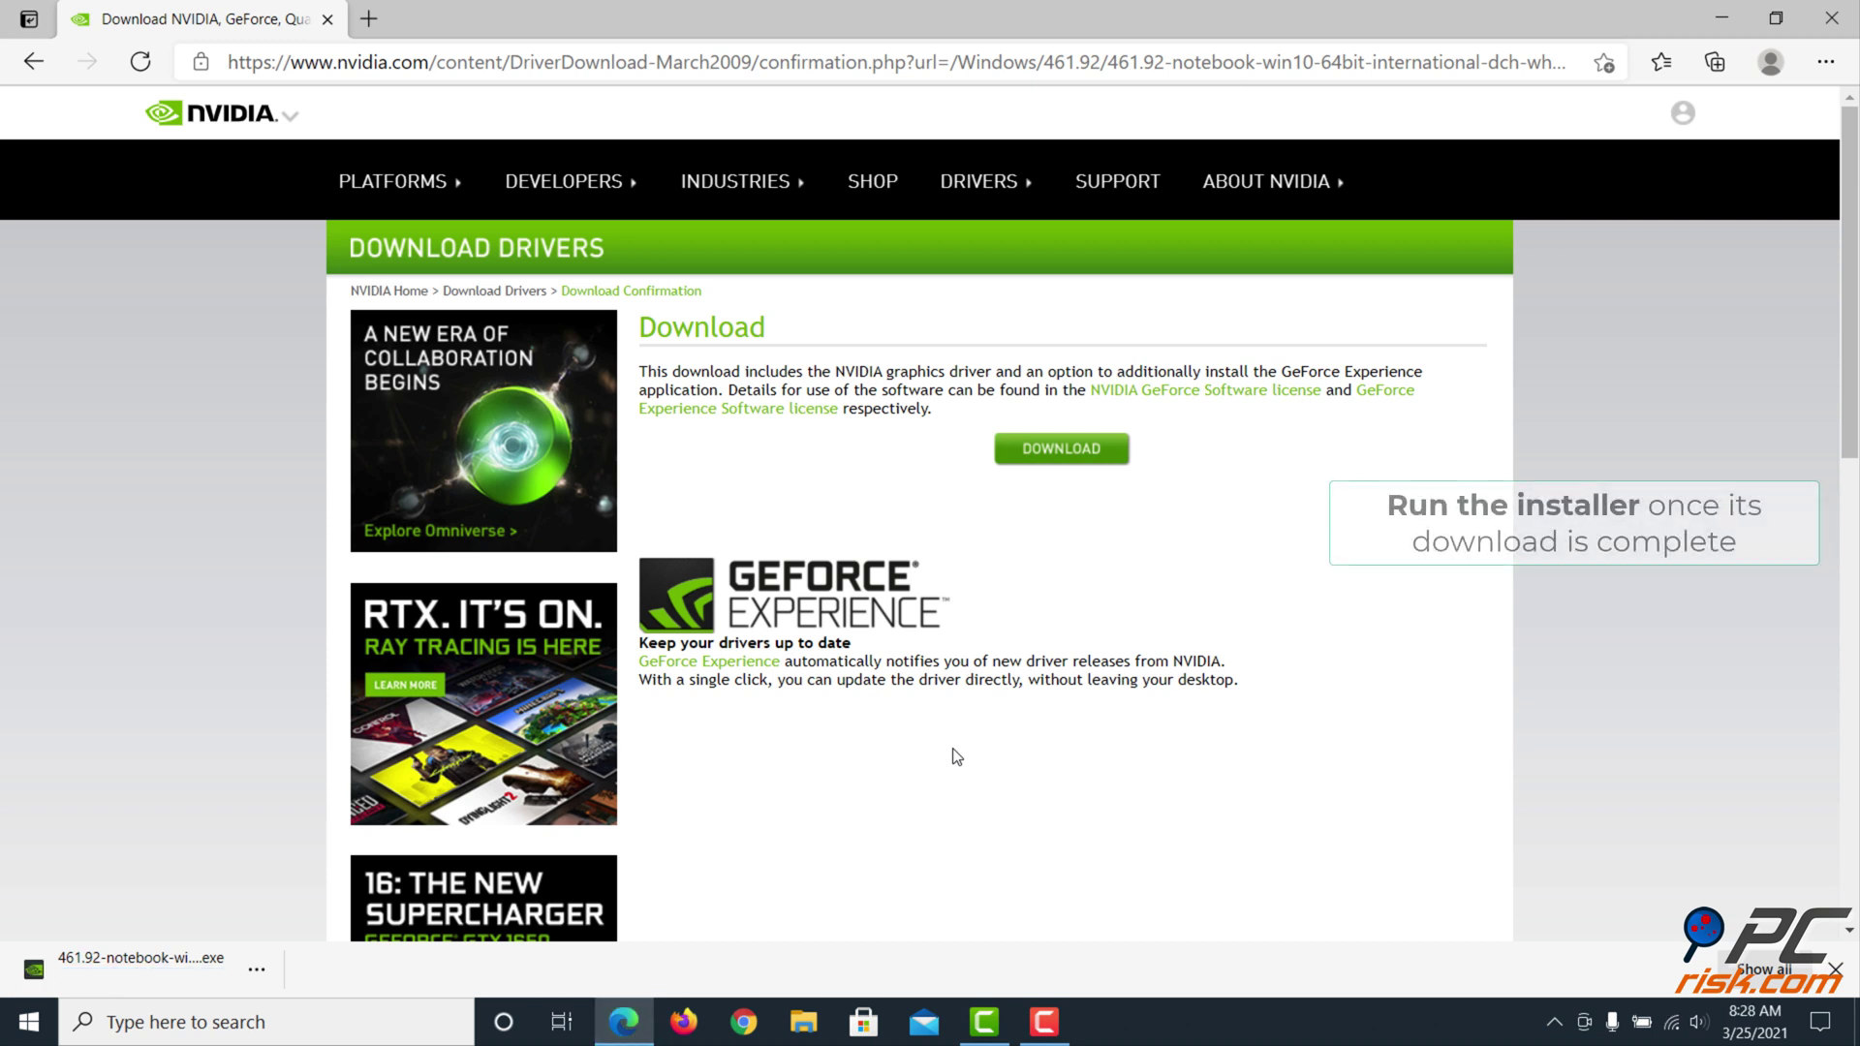
{"action": "left_click", "coordinate": [161, 961]}
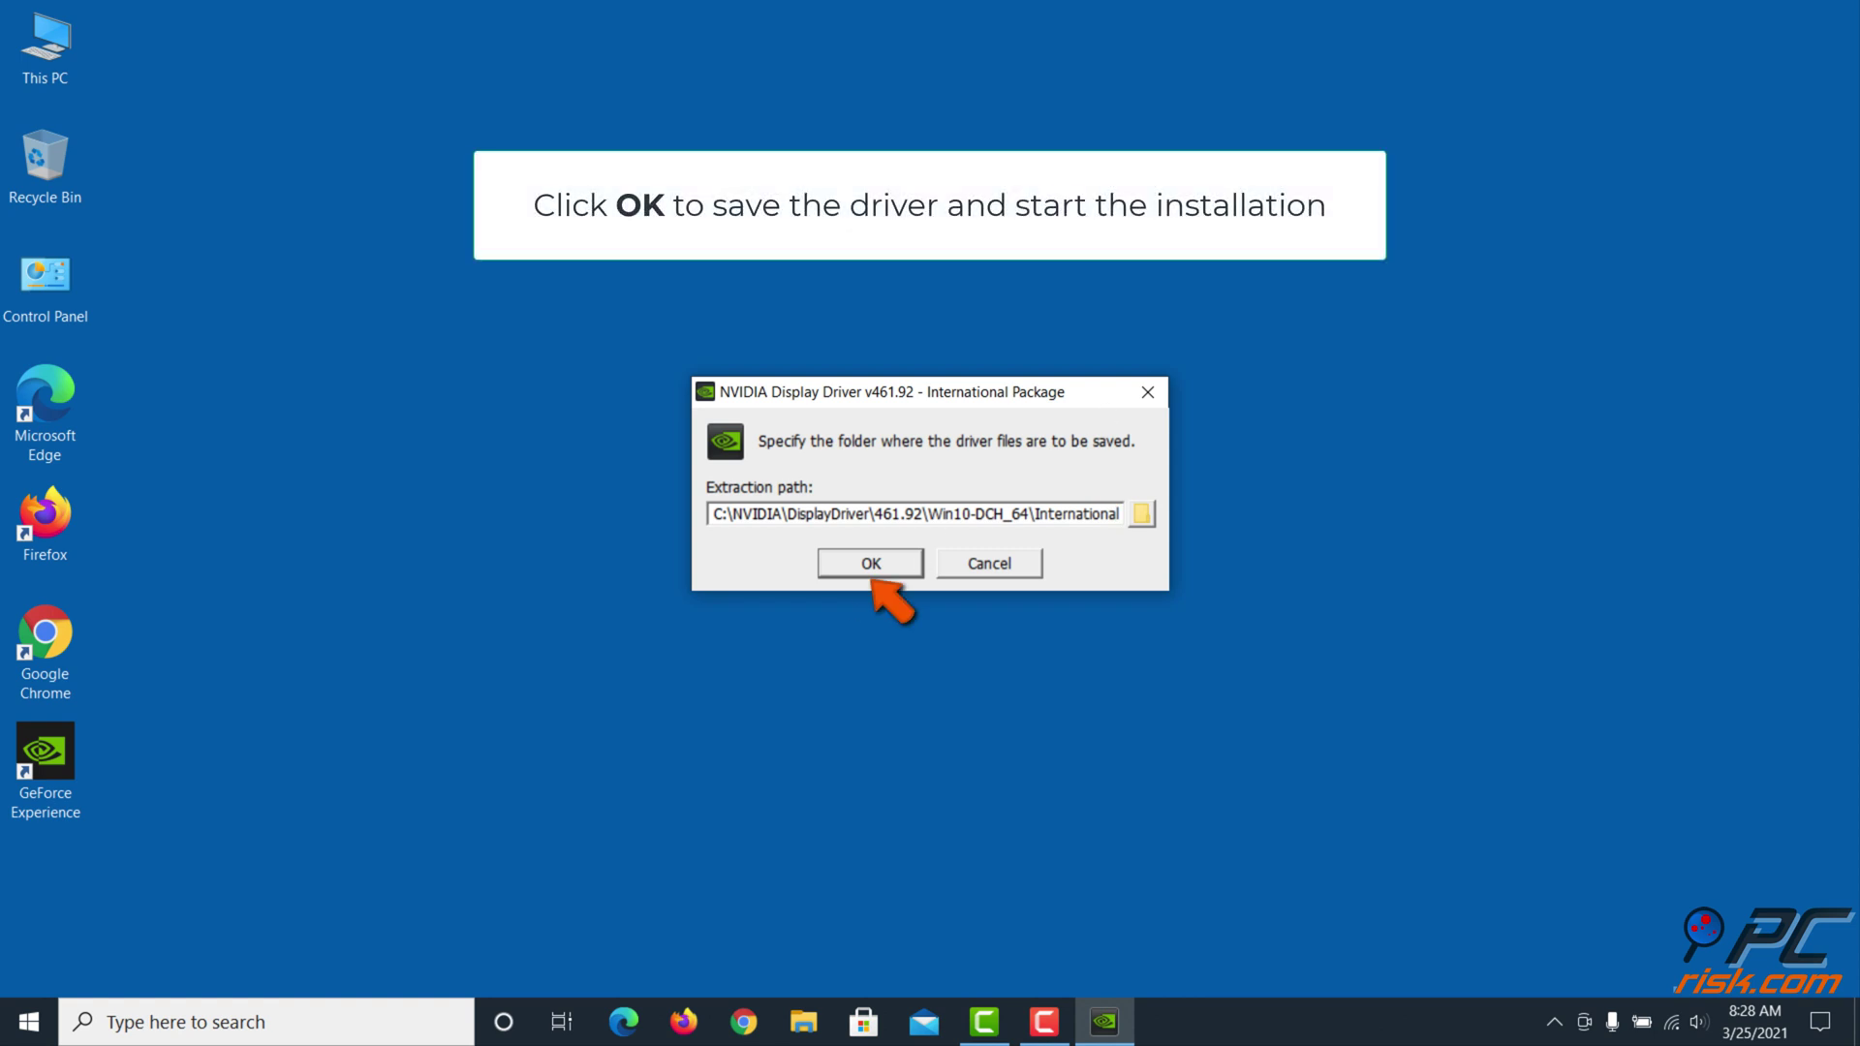
Extract and clean-install driver 461.92 with GeForce Experience using the Custom option
{"action": "left_click", "coordinate": [870, 564]}
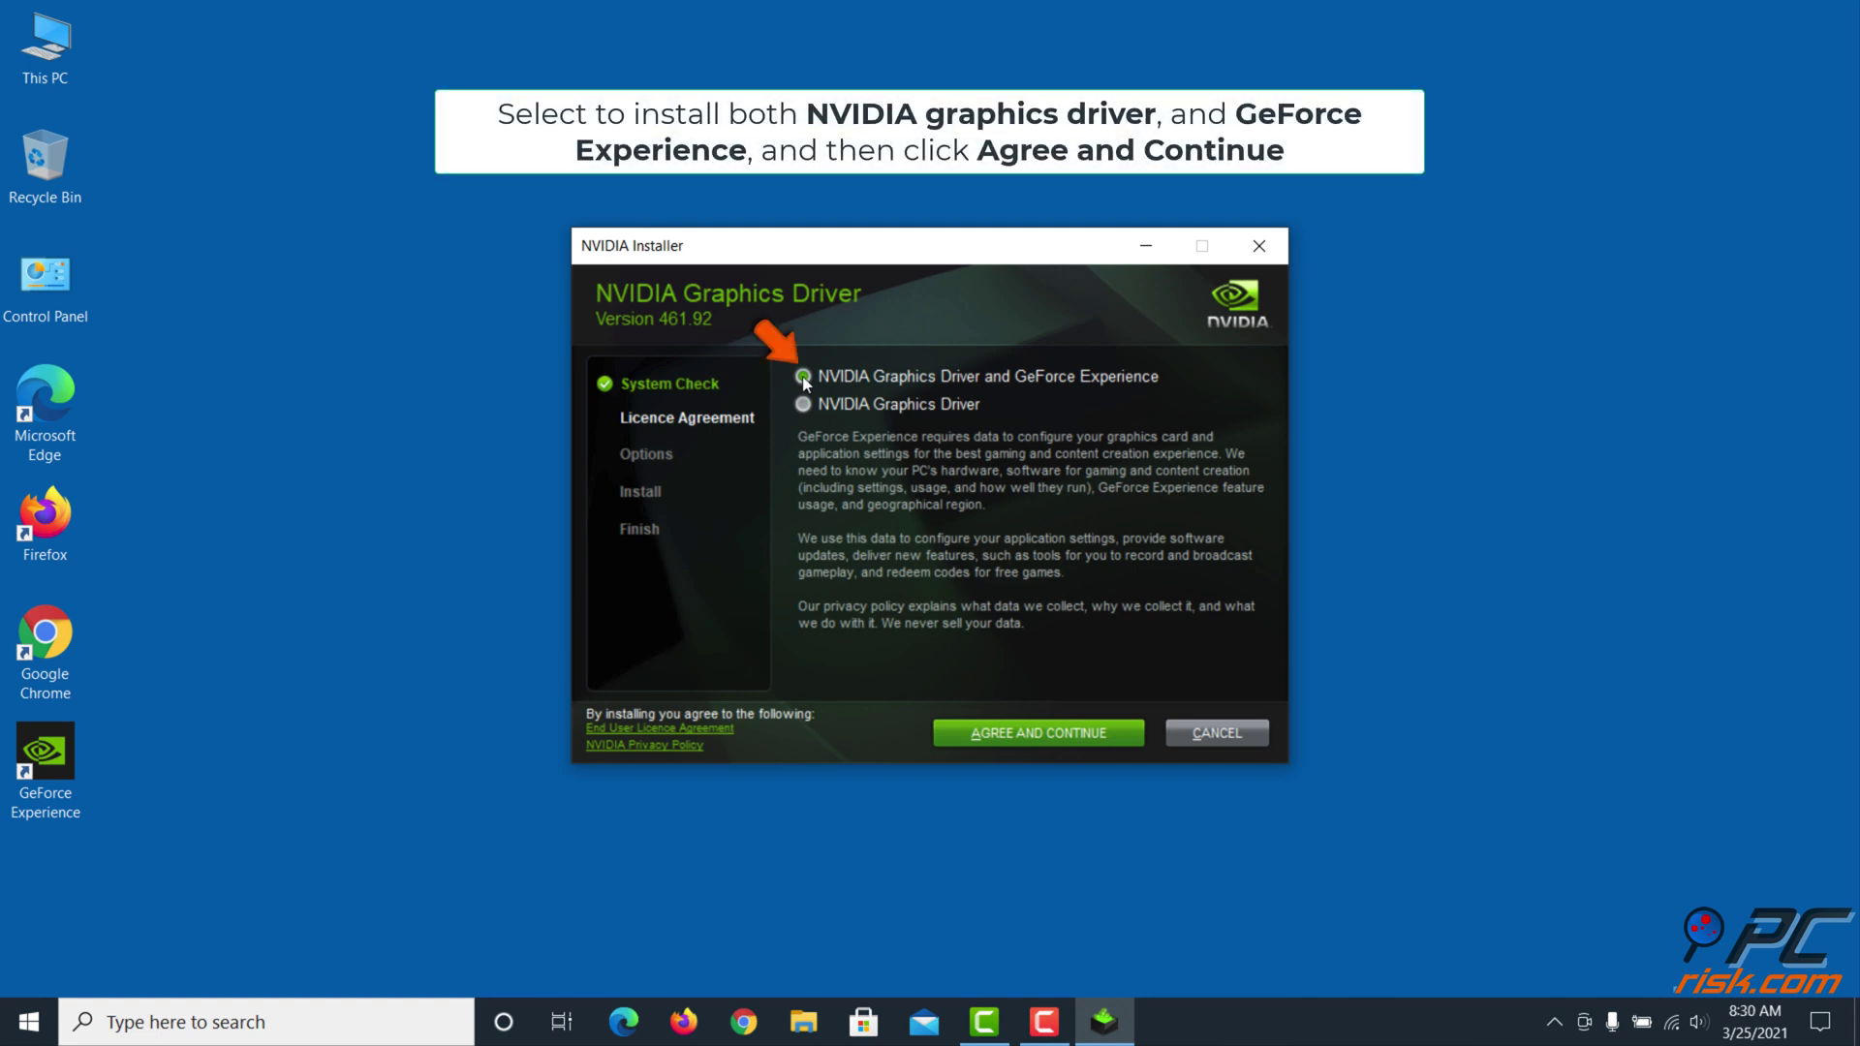
{"action": "left_click", "coordinate": [1046, 744]}
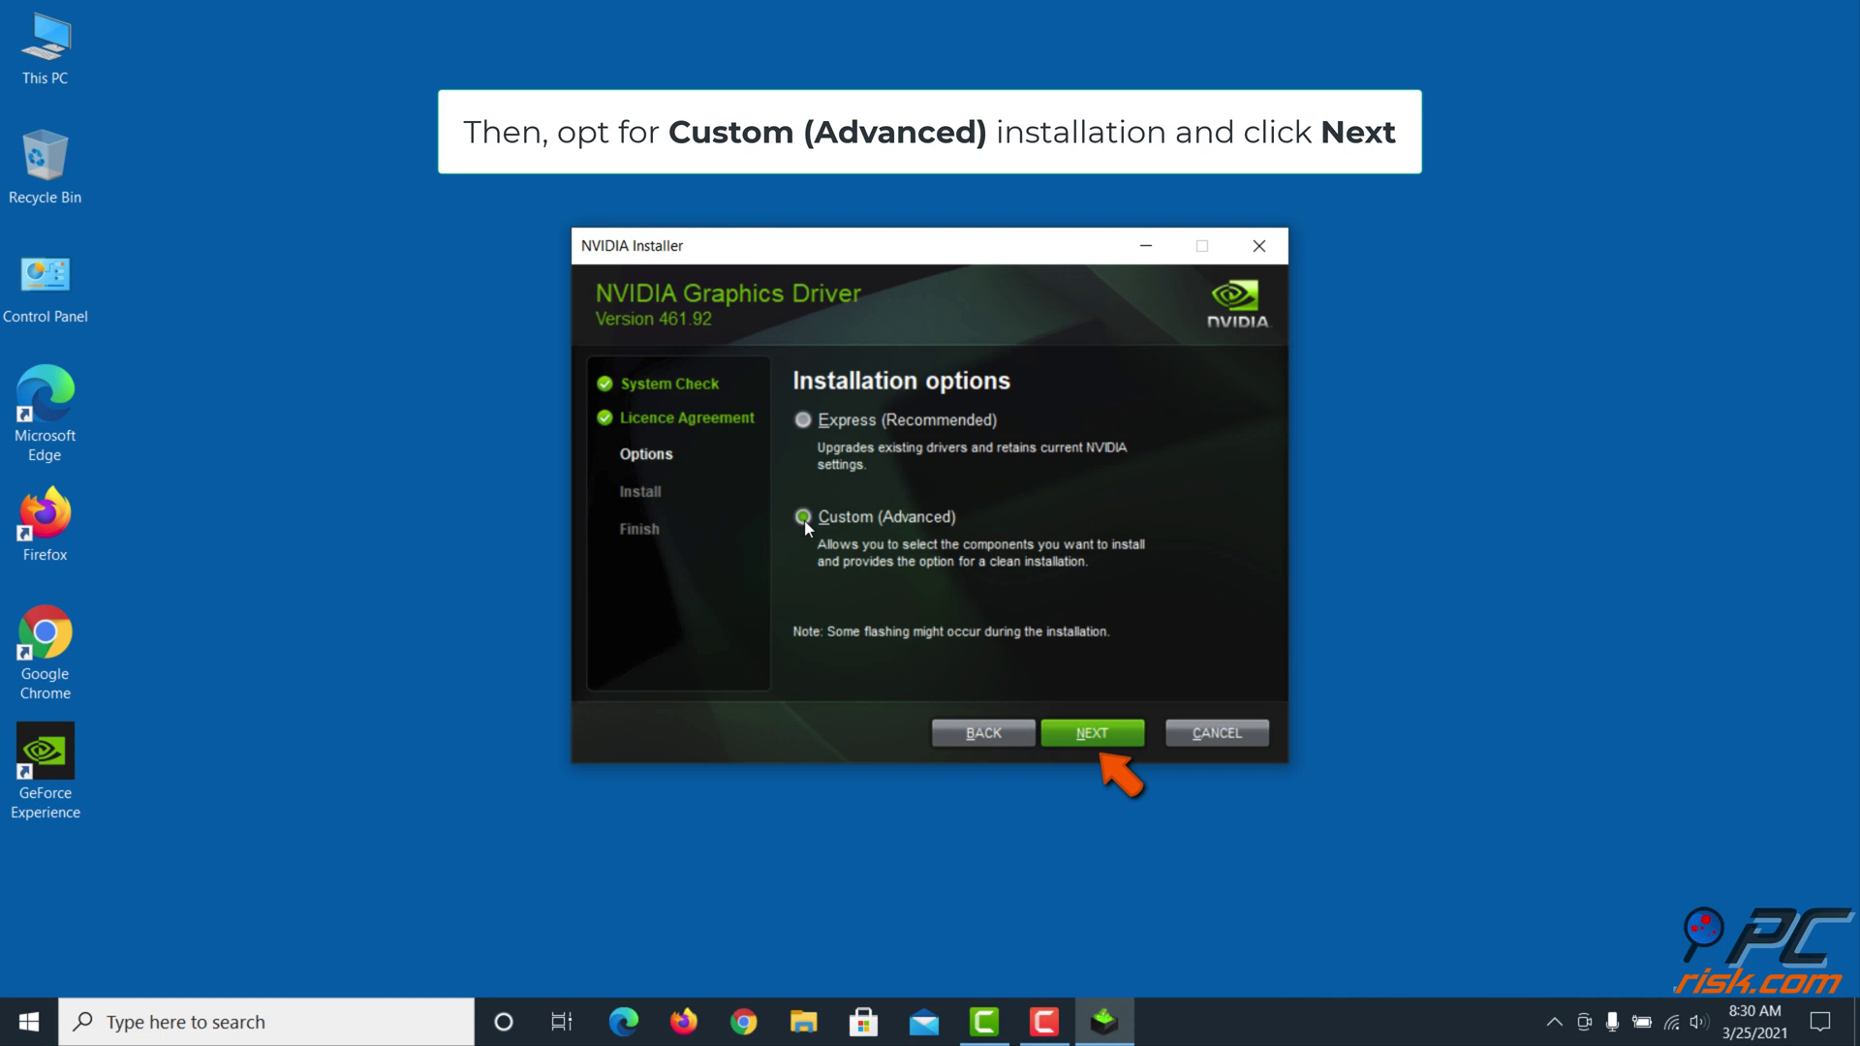
{"action": "left_click", "coordinate": [1091, 741]}
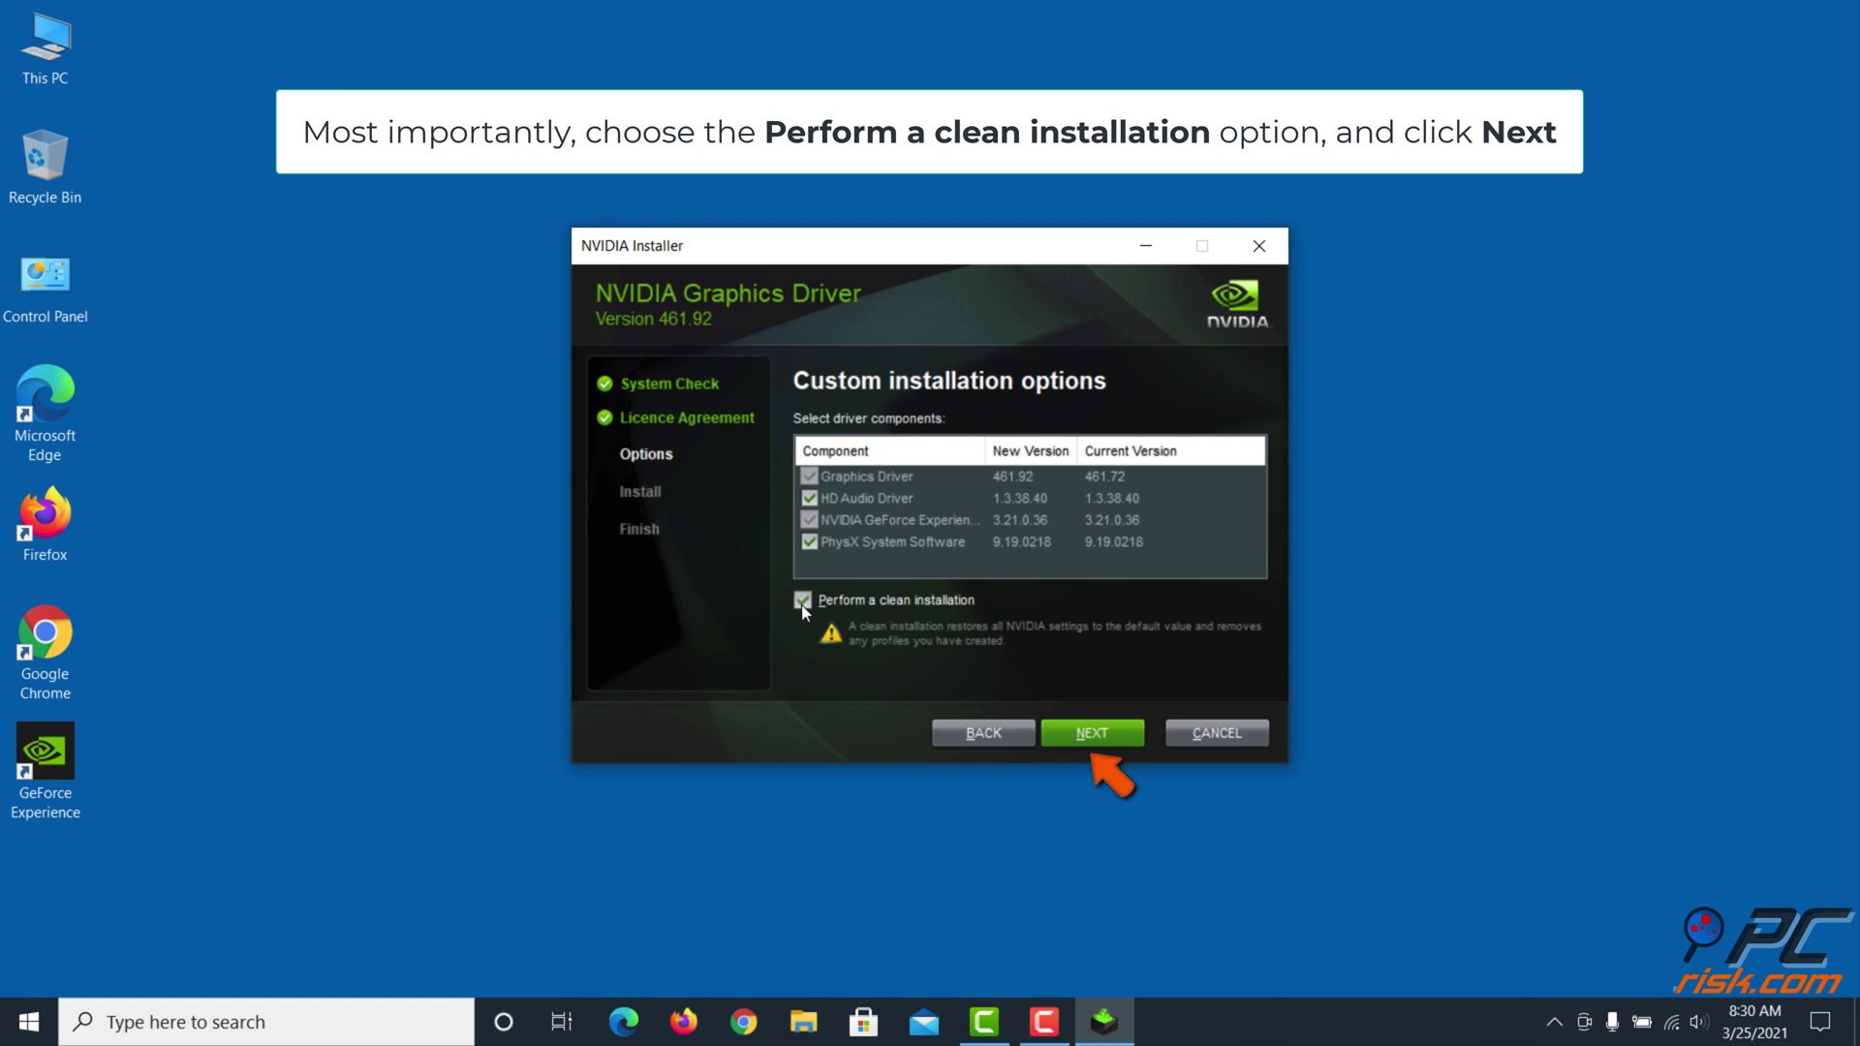
{"action": "left_click", "coordinate": [1091, 736]}
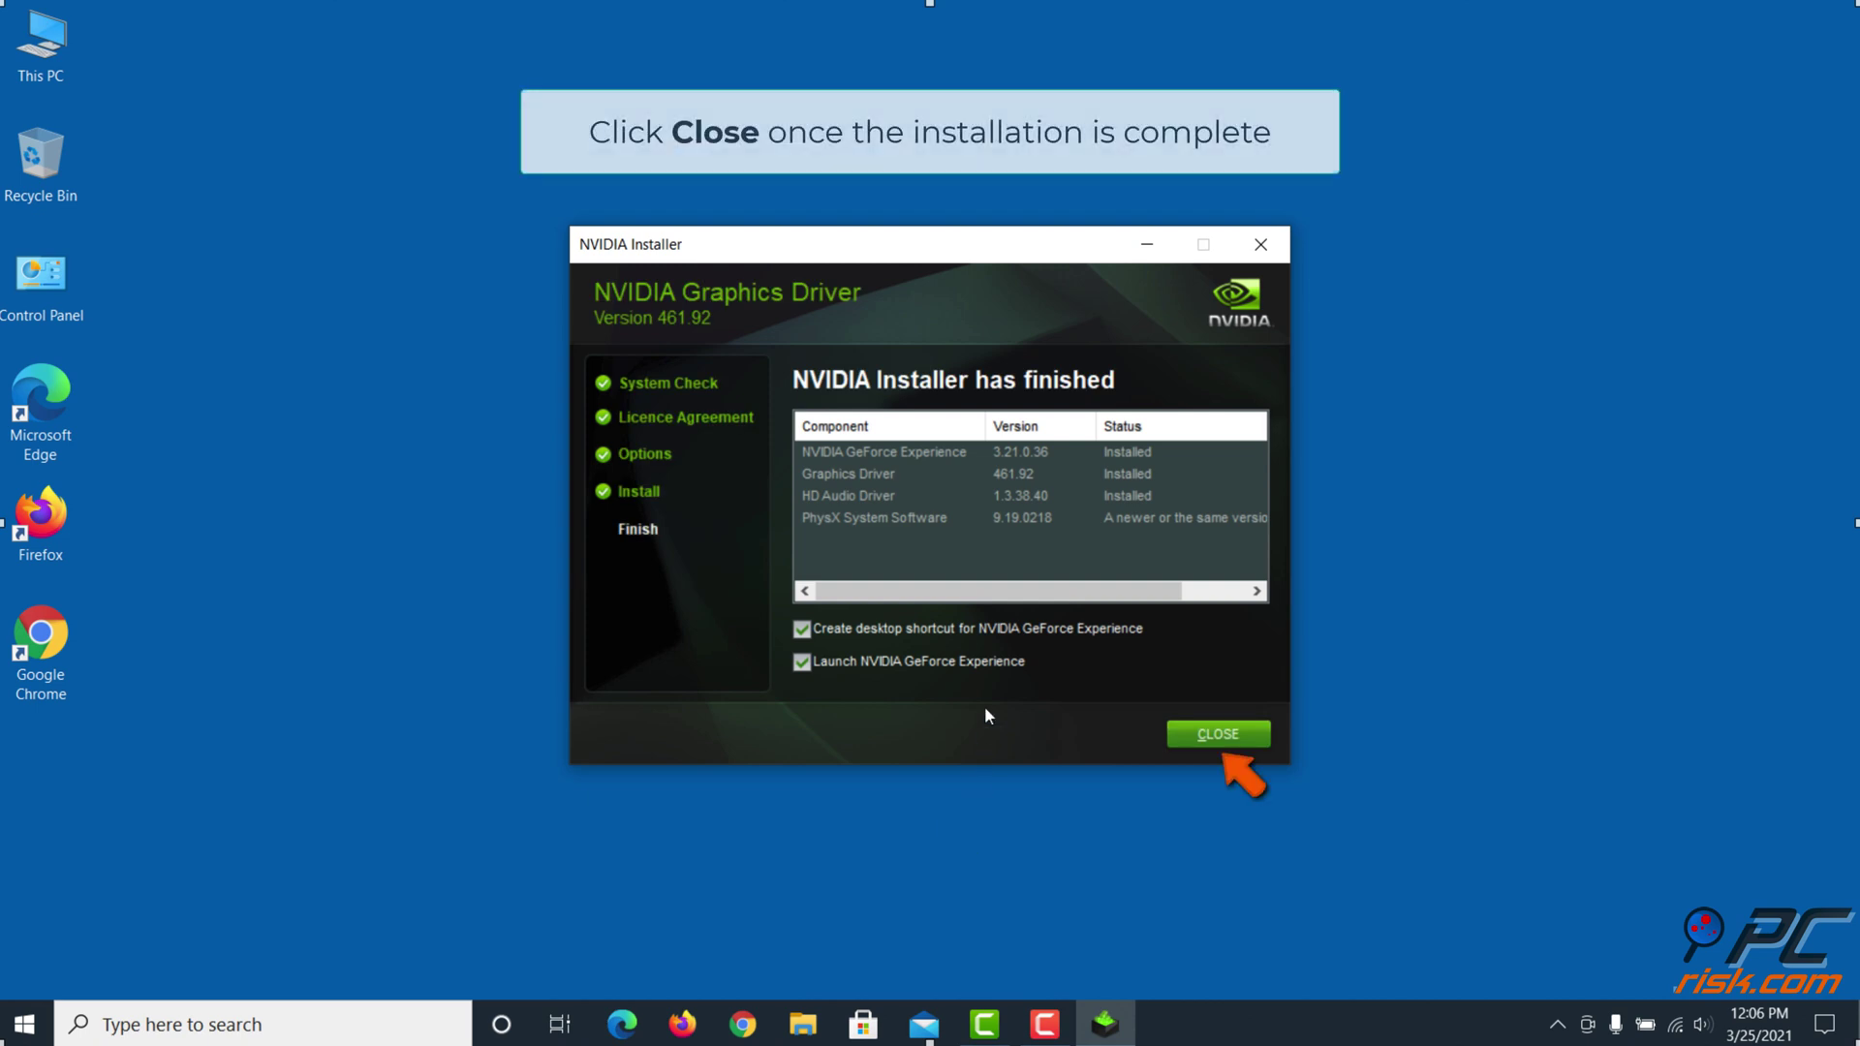
{"action": "left_click", "coordinate": [1190, 734]}
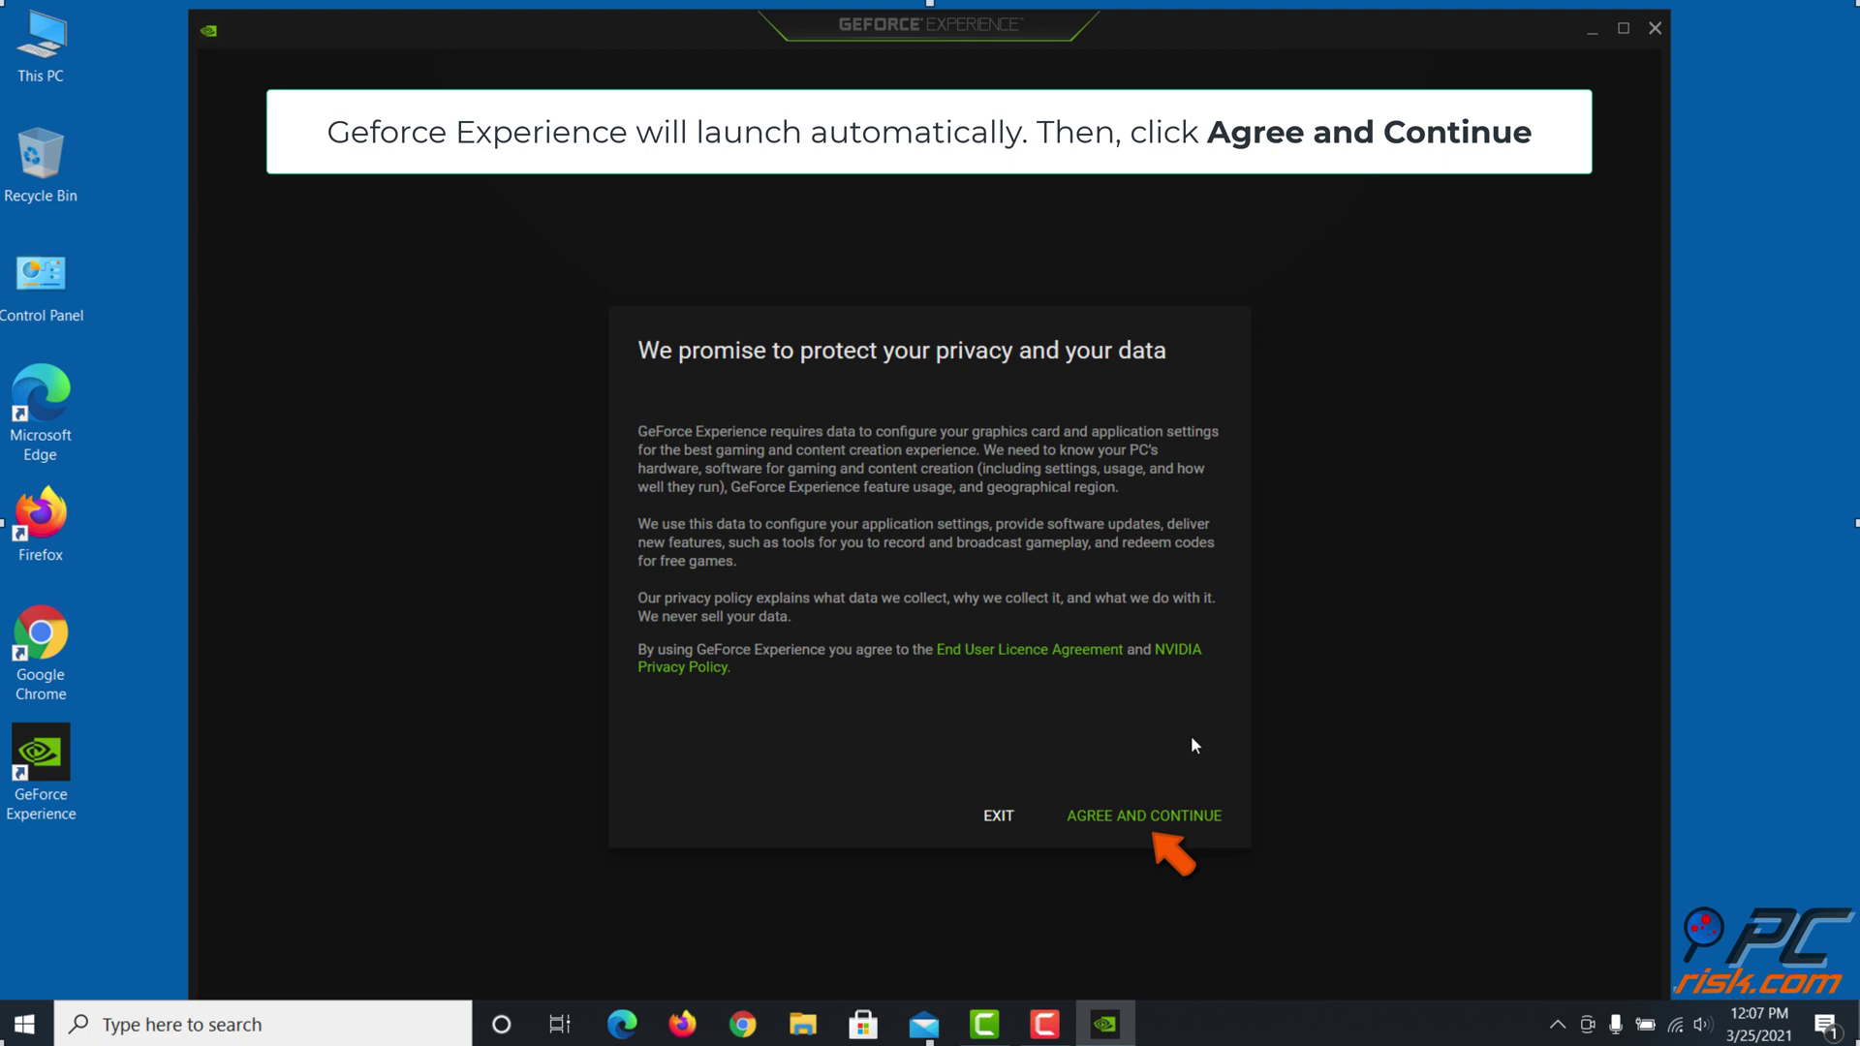
Accept the privacy terms and submit the NVIDIA account e-mail and password
{"action": "left_click", "coordinate": [1150, 830]}
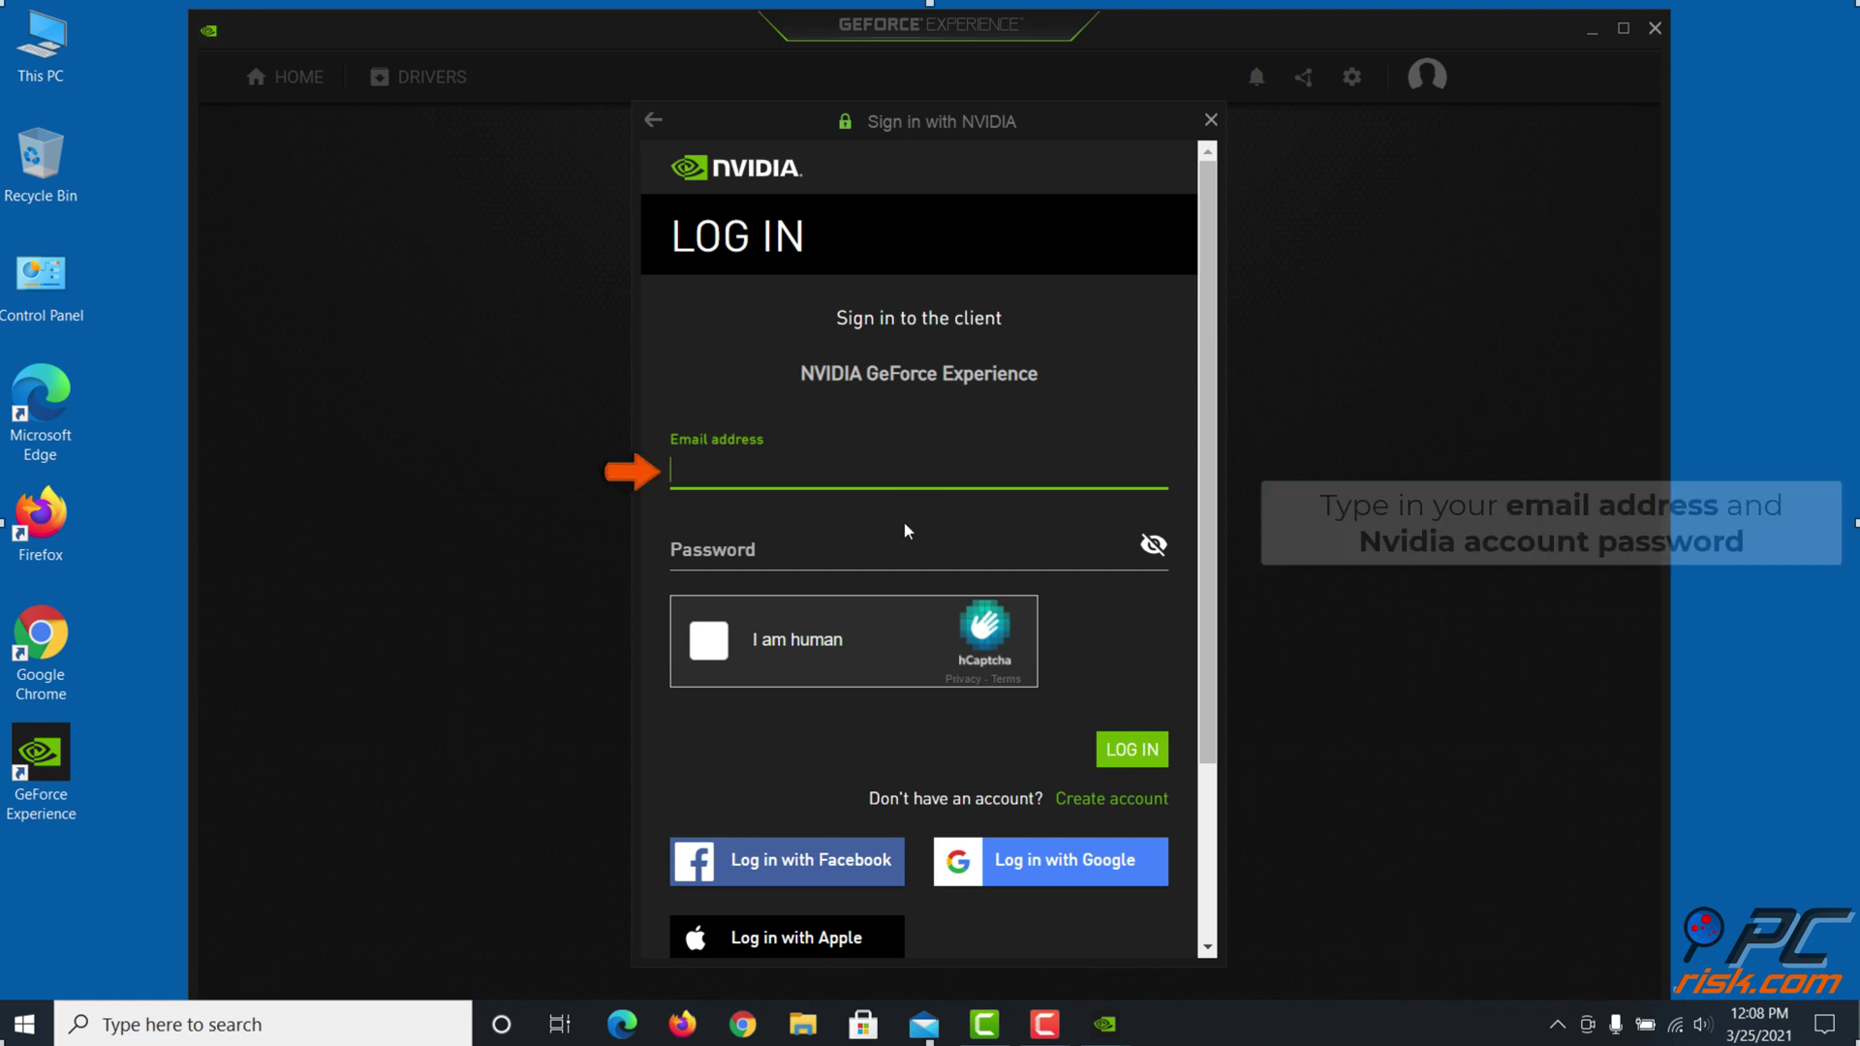
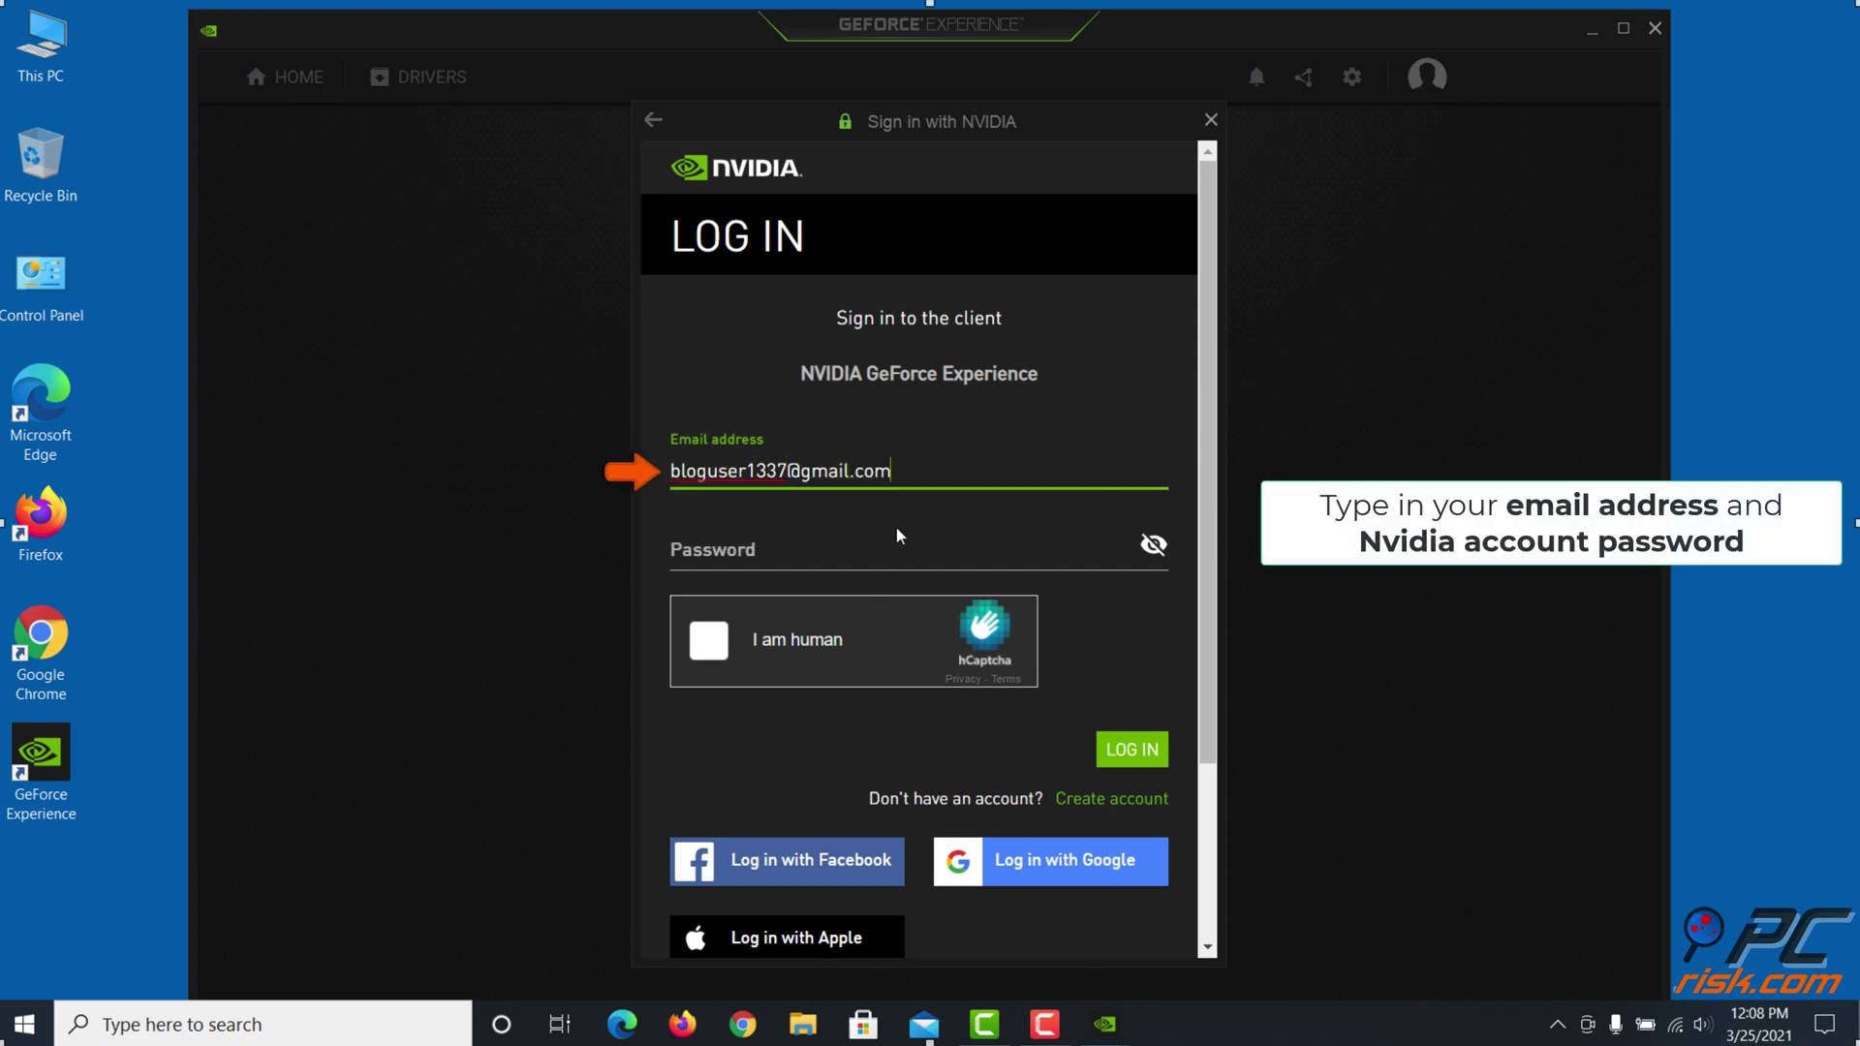
{"action": "left_click", "coordinate": [900, 548]}
{"action": "type", "text": "••••••••••••••••••••••••"}
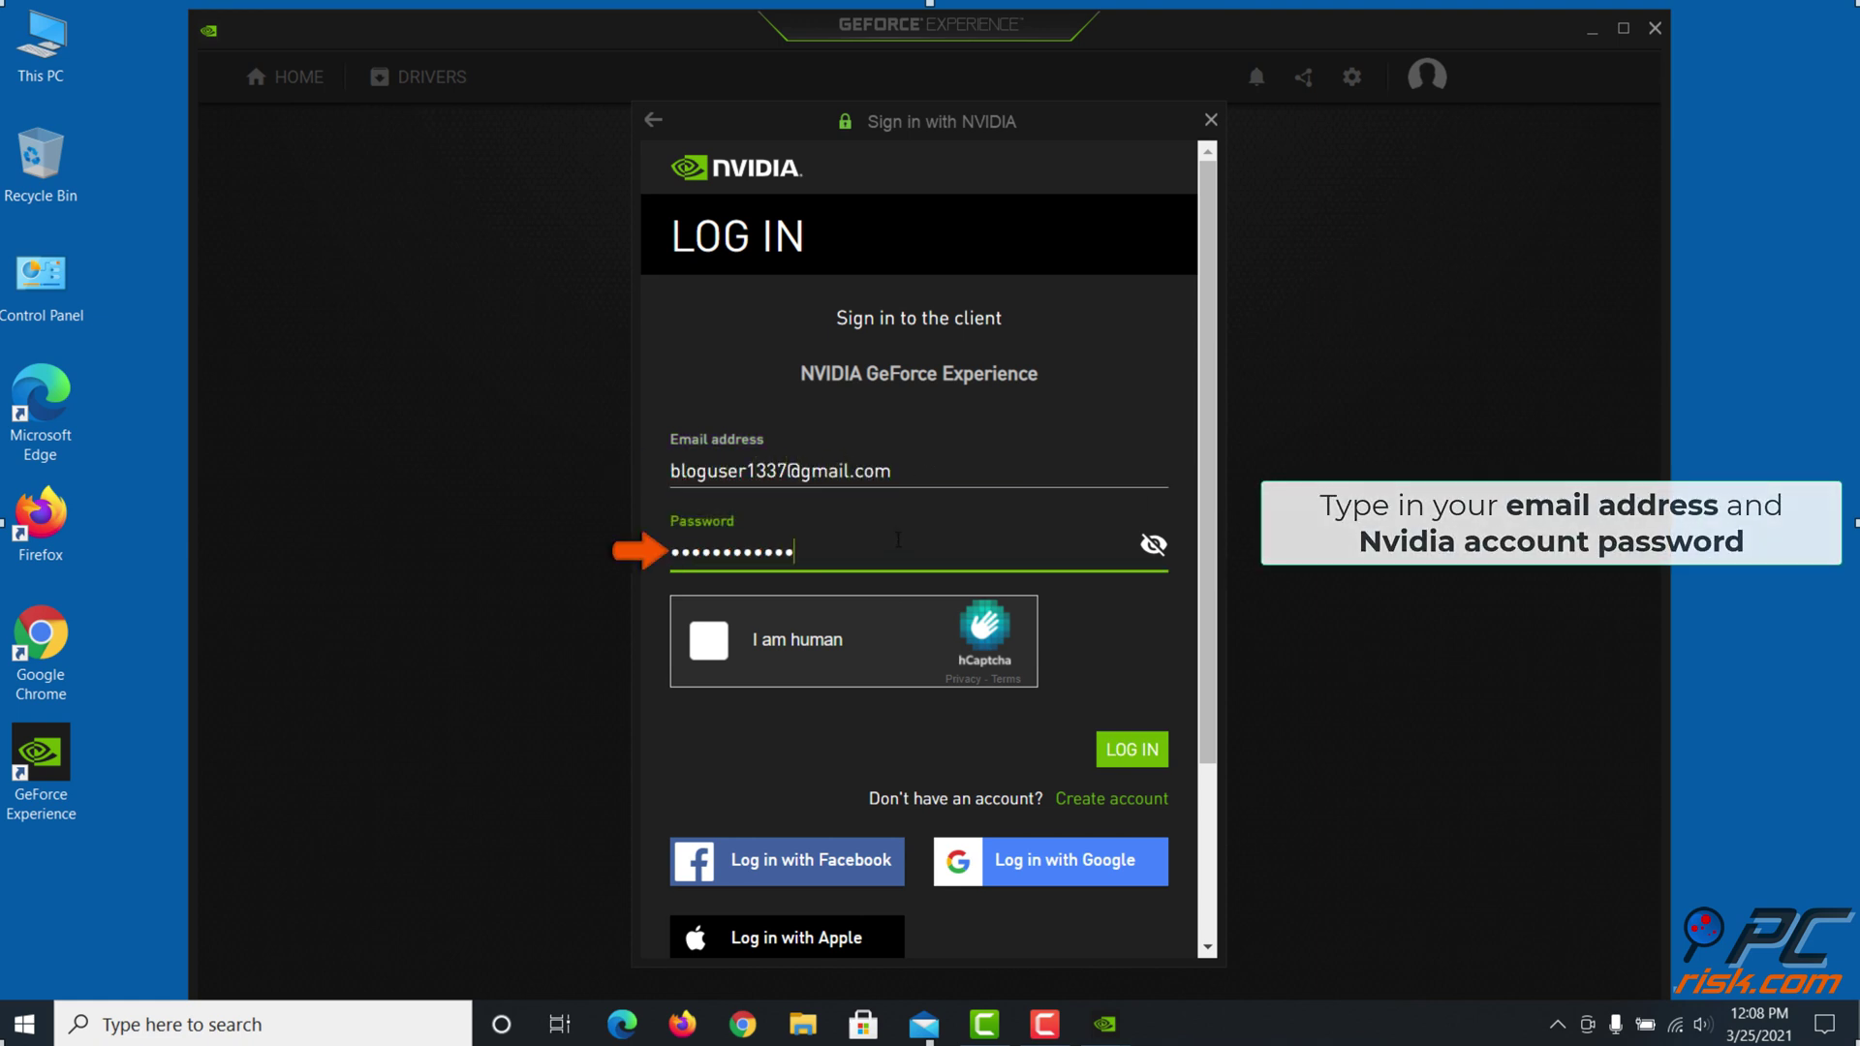
{"action": "key", "text": "Return"}
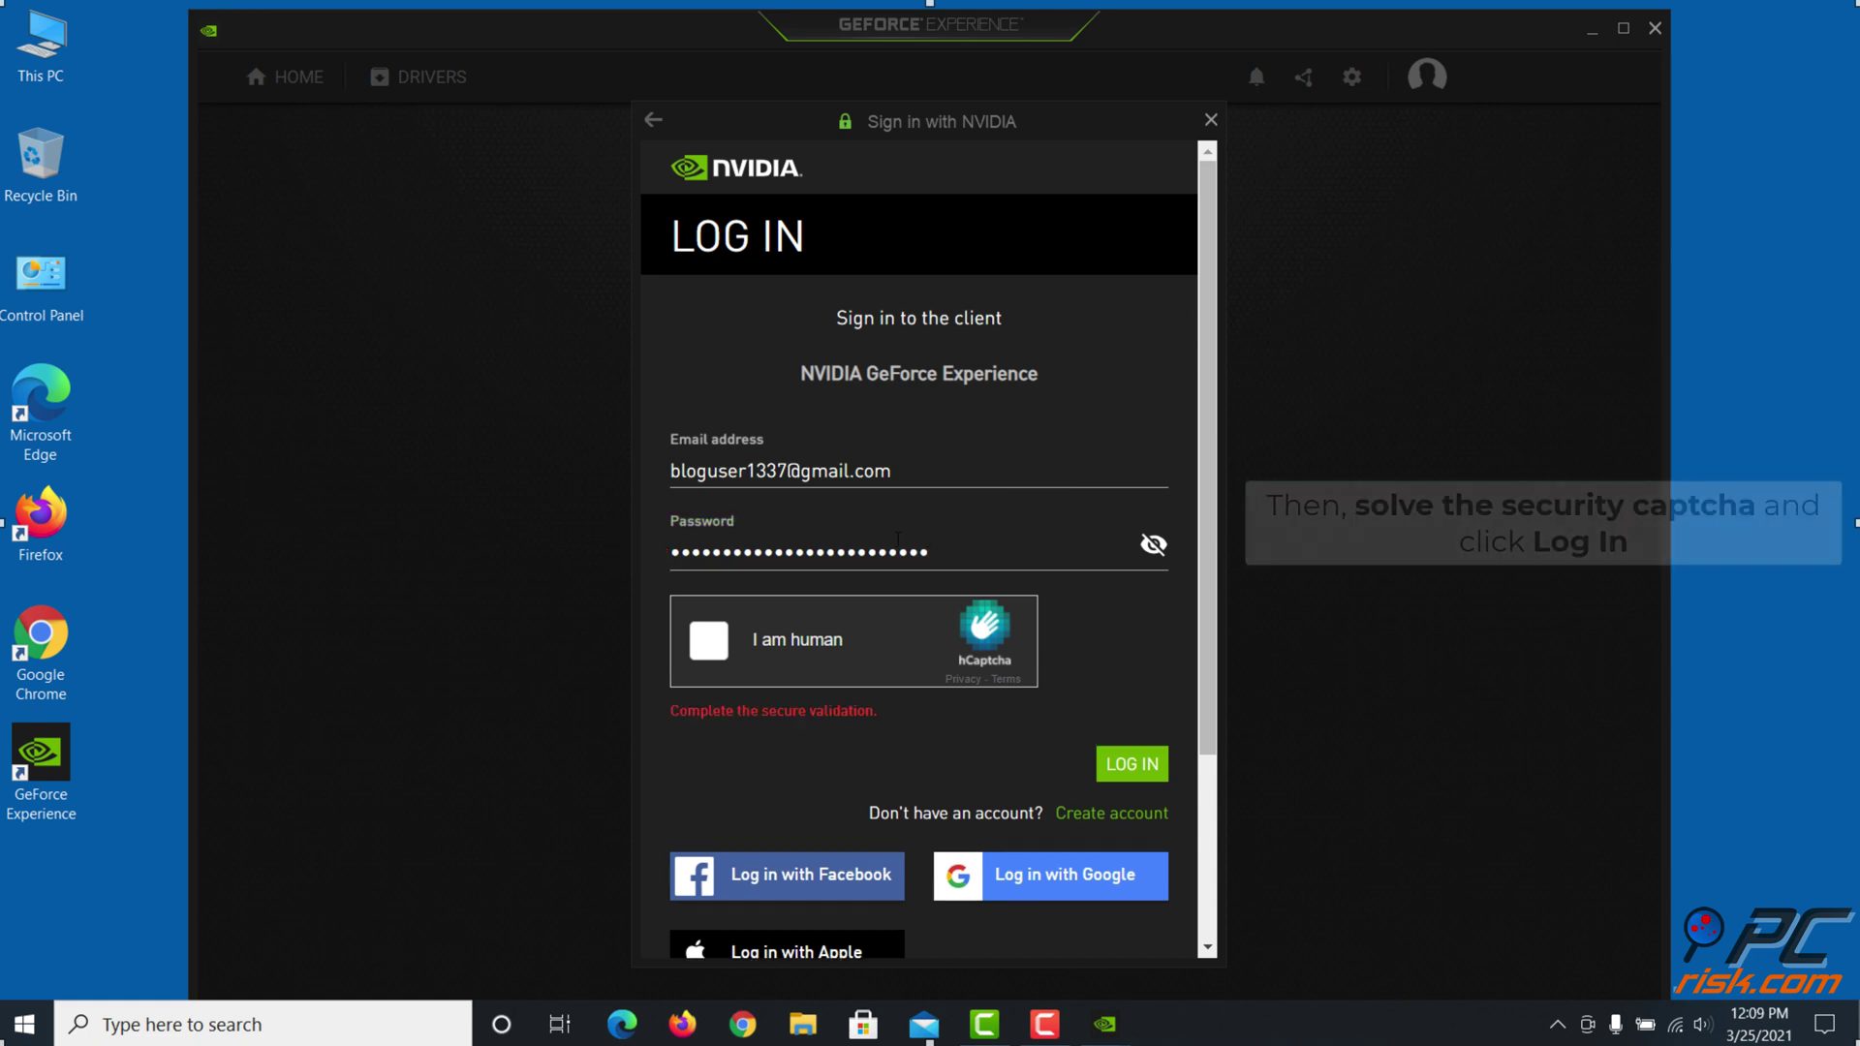
Solve the hCaptcha by selecting the four train images, then log in
{"action": "left_click", "coordinate": [712, 642]}
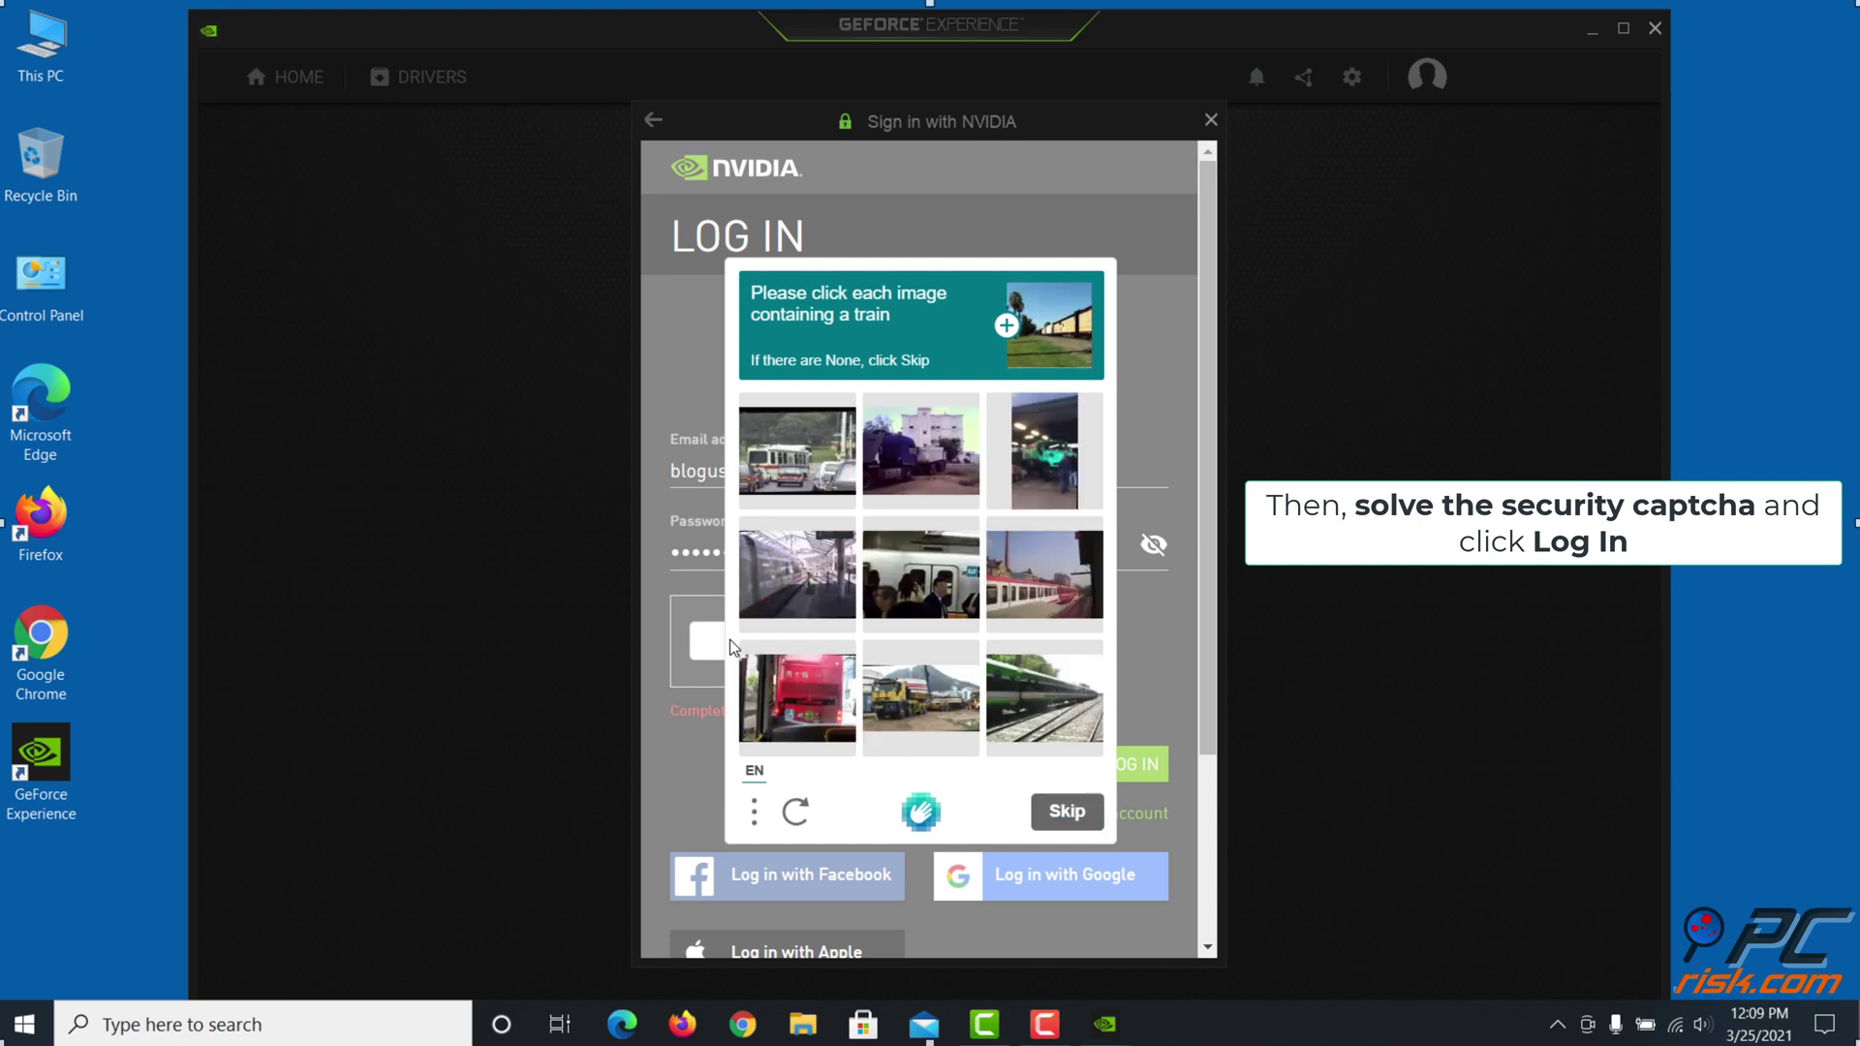
{"action": "left_click", "coordinate": [1014, 703]}
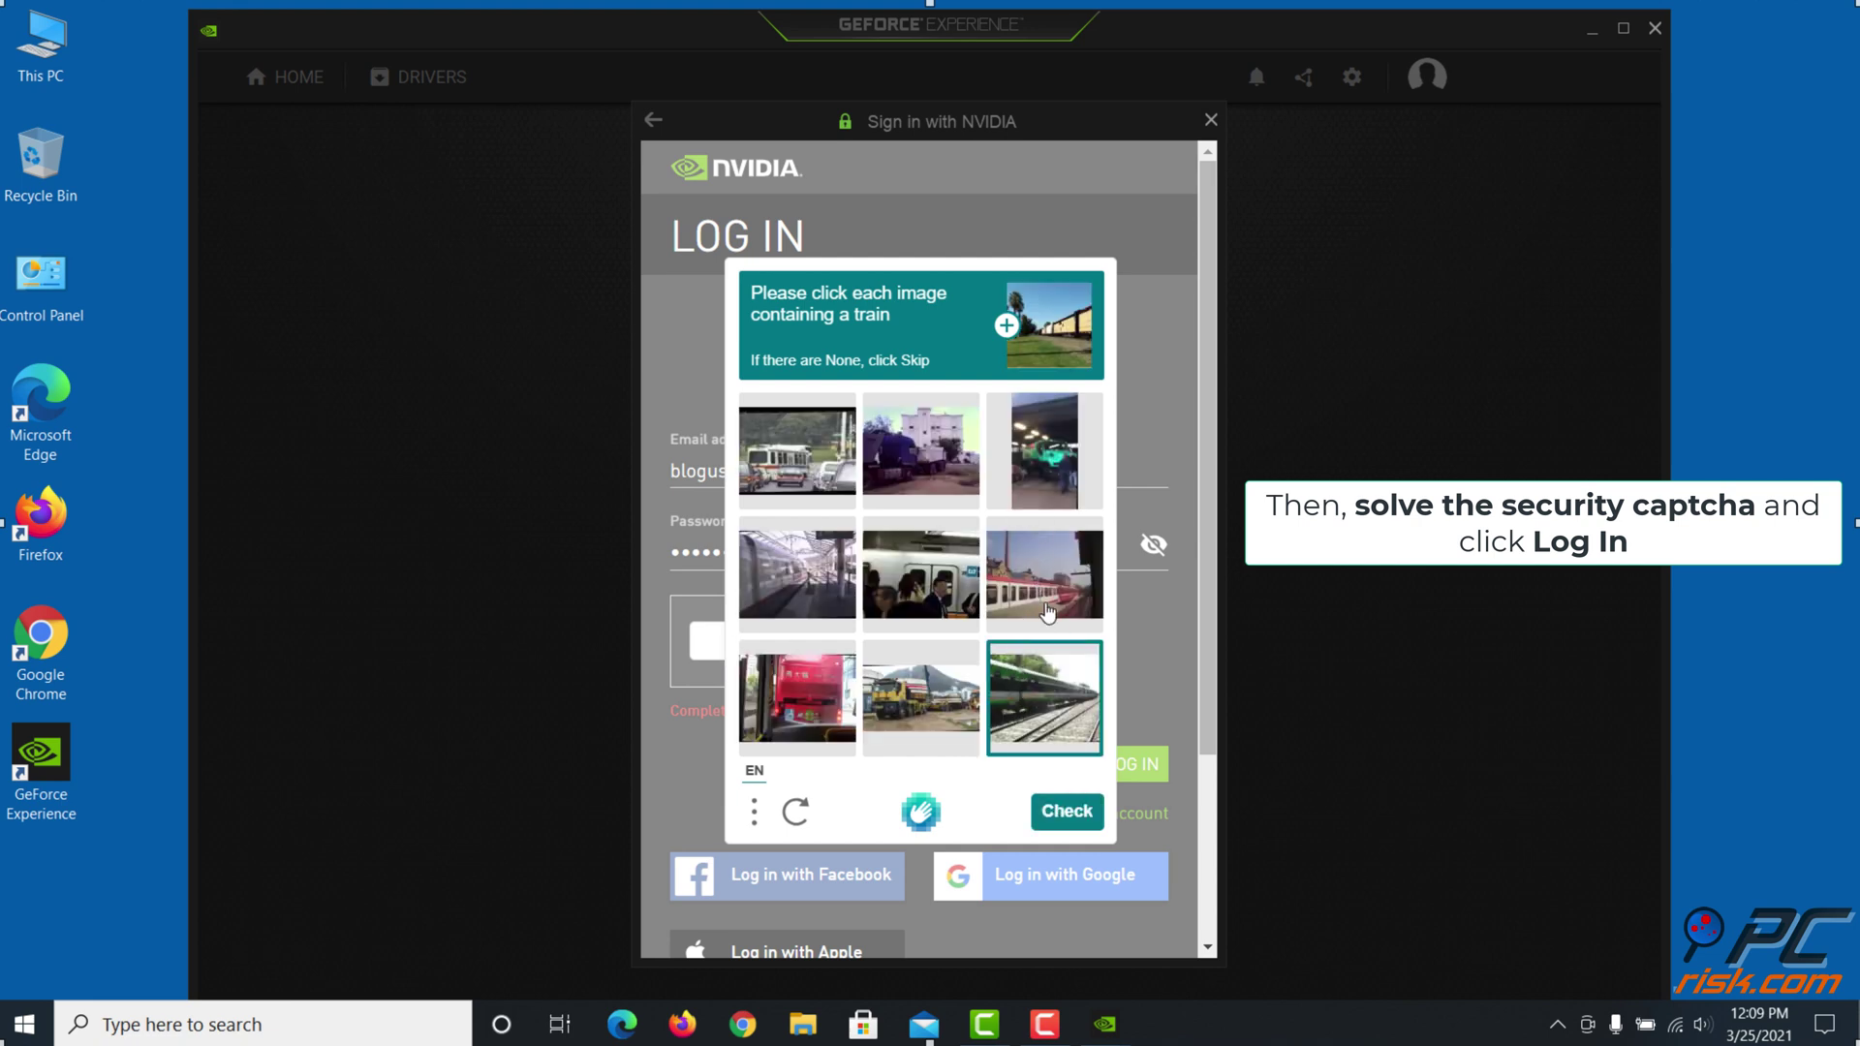
{"action": "left_click", "coordinate": [1046, 606]}
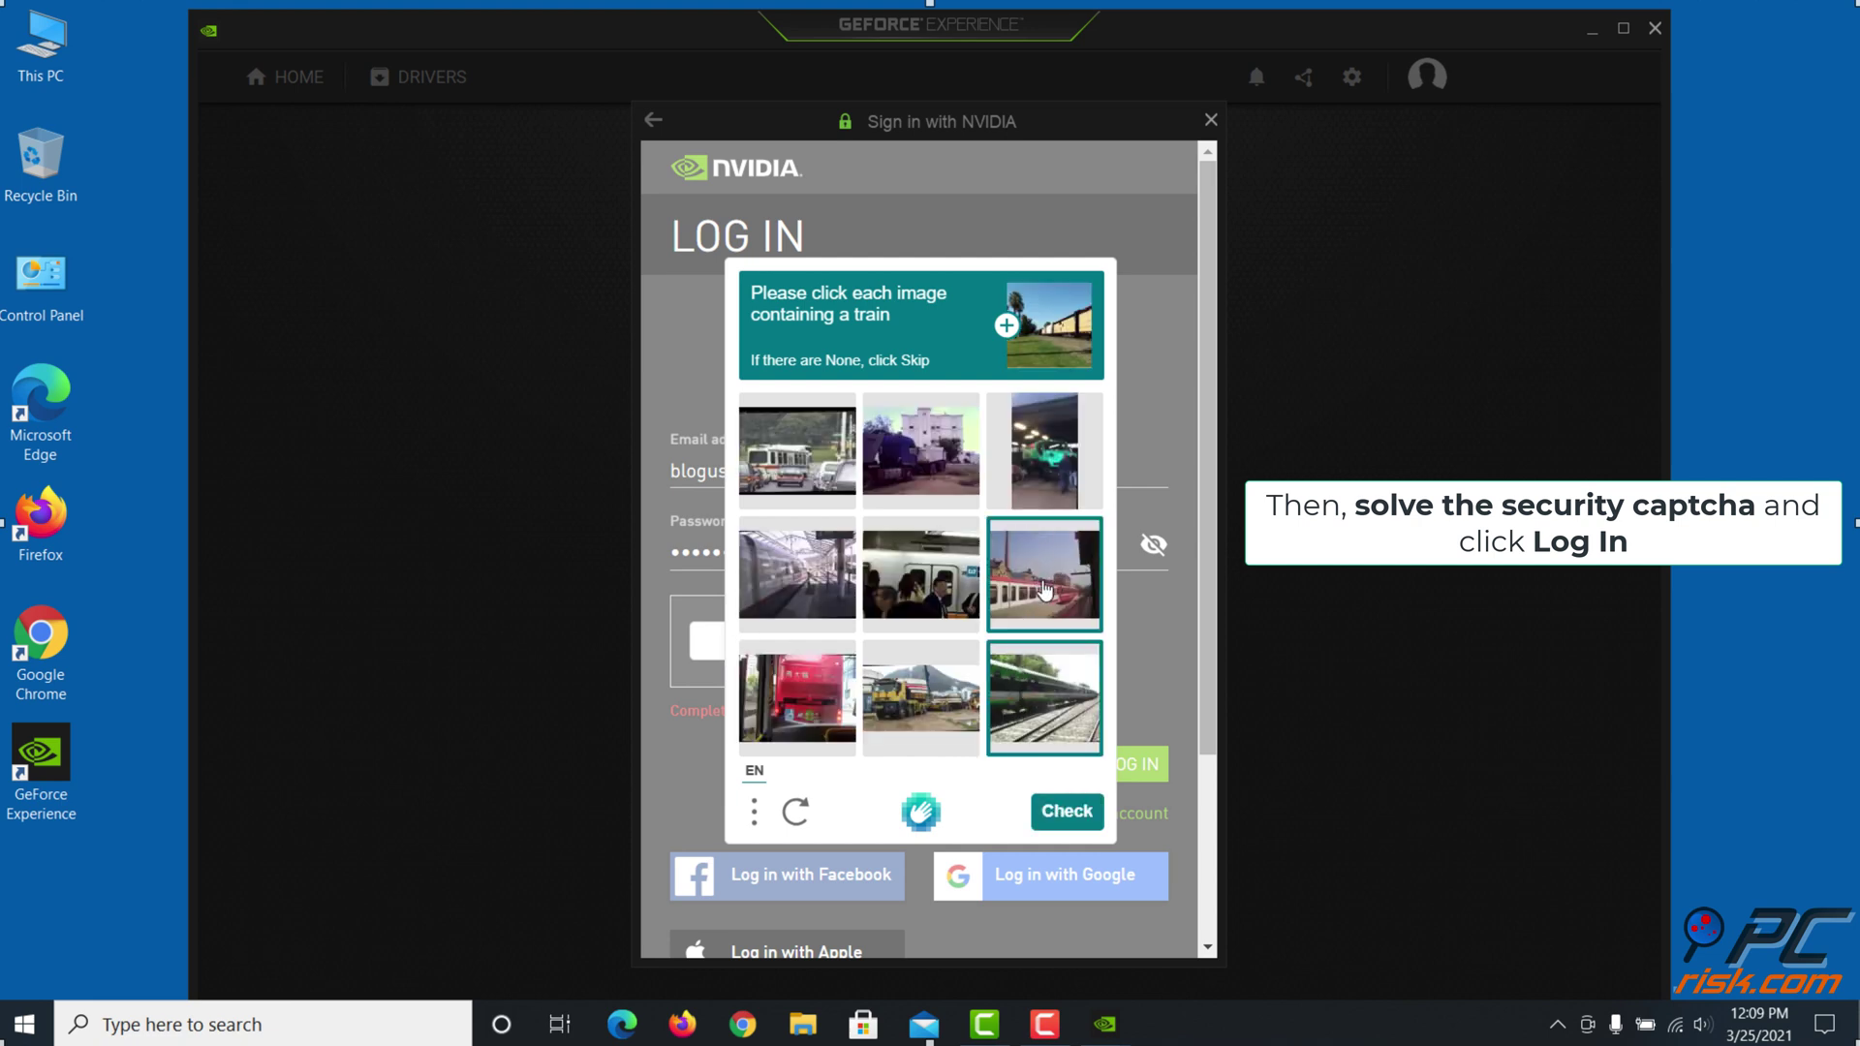
{"action": "left_click", "coordinate": [952, 593]}
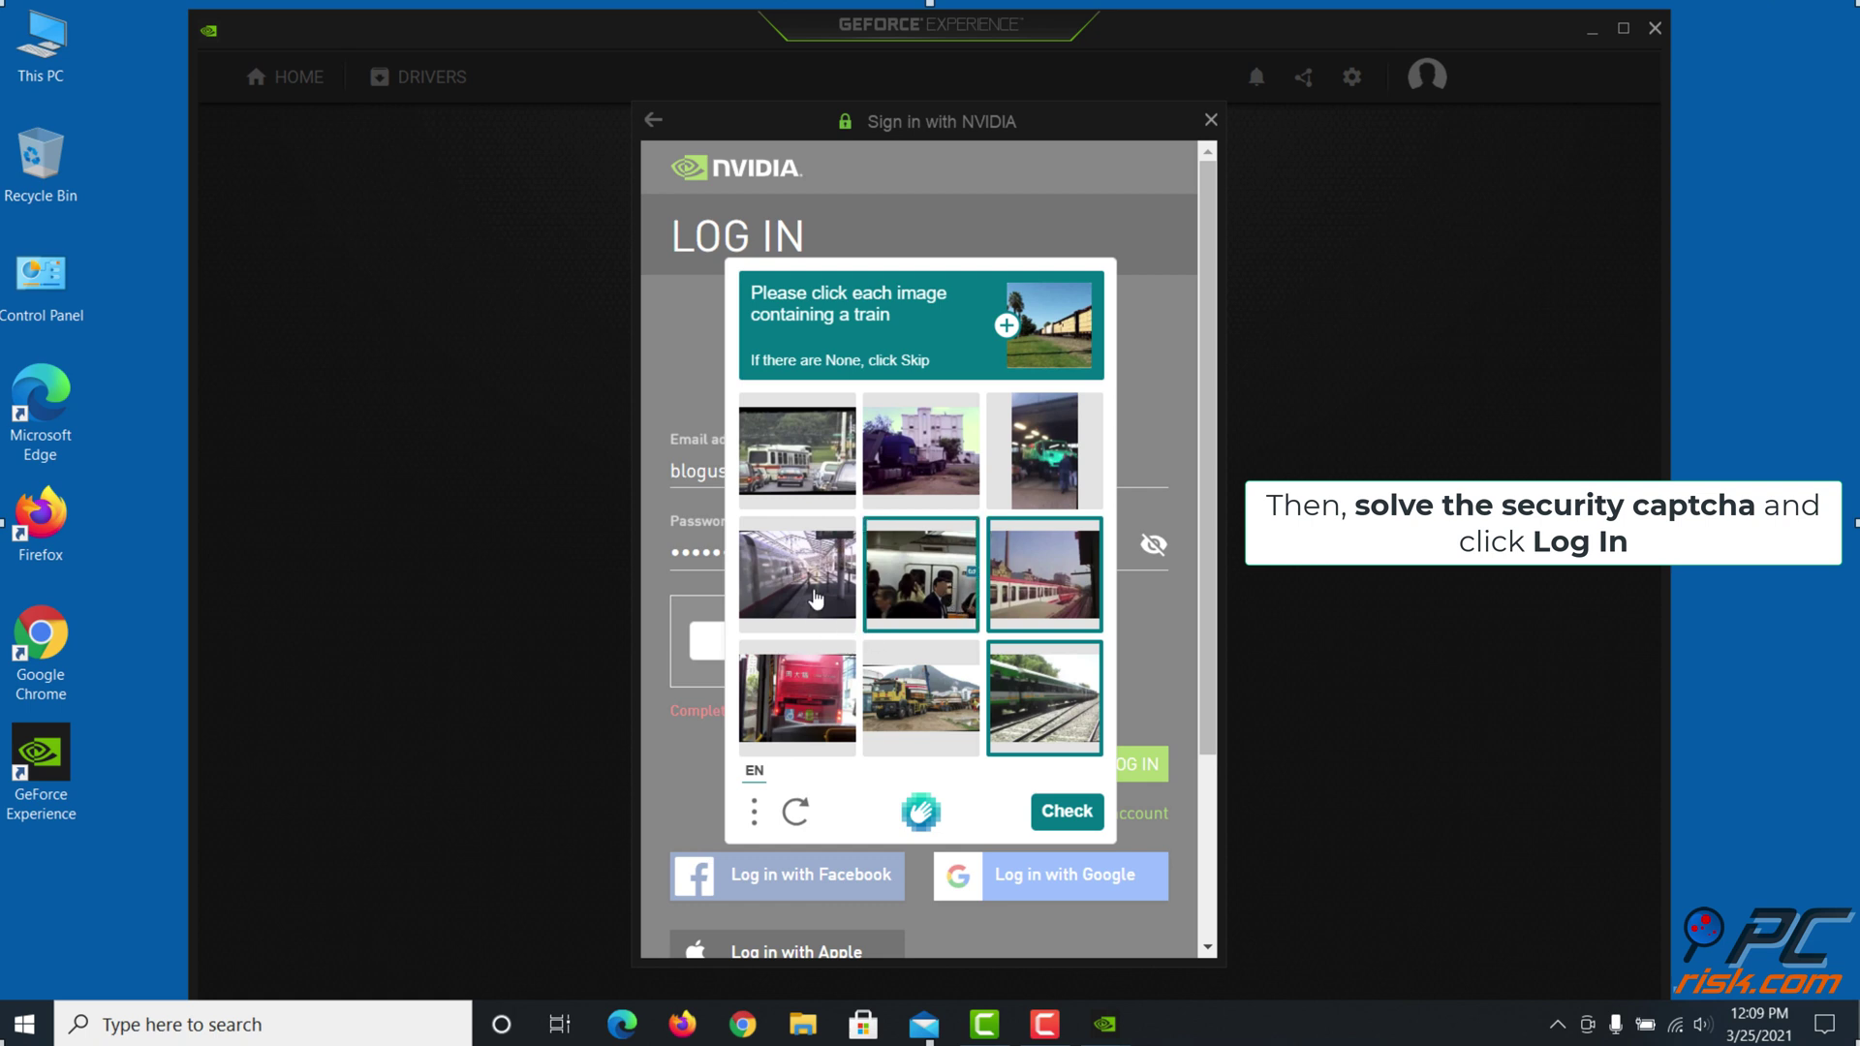
{"action": "left_click", "coordinate": [817, 598]}
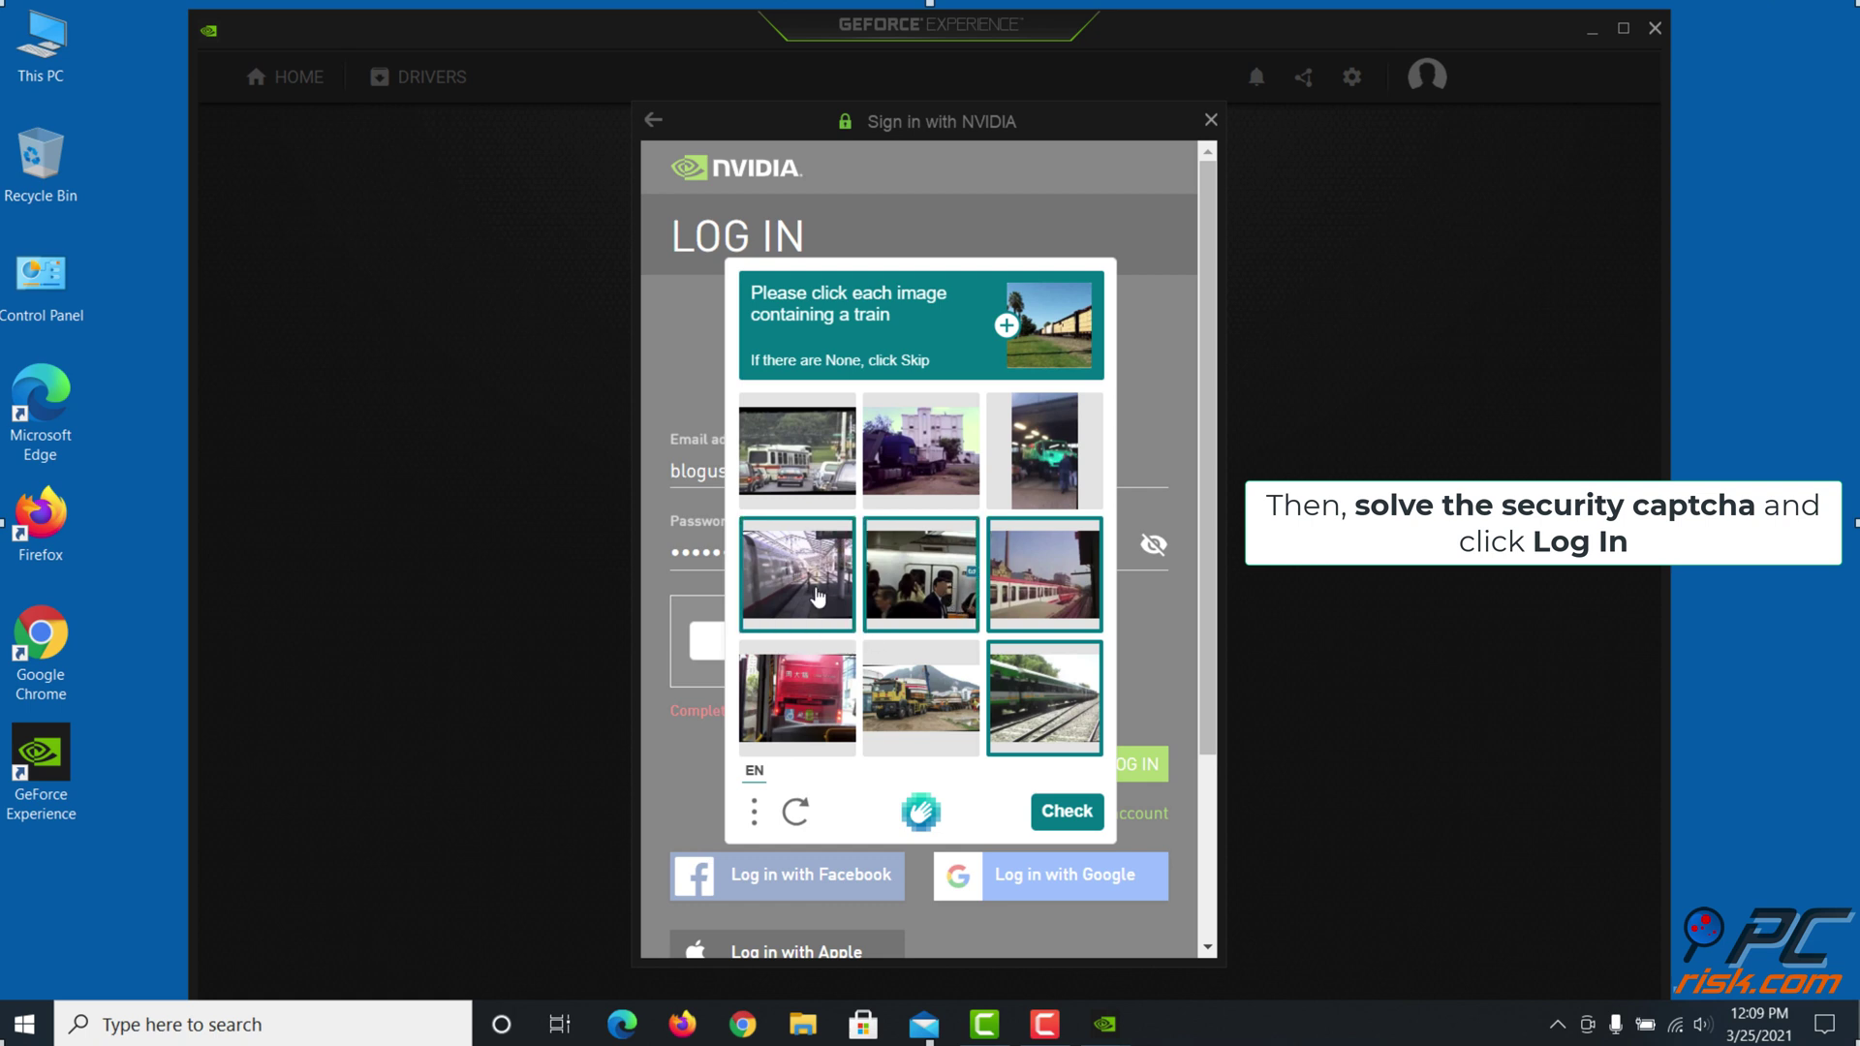
{"action": "left_click", "coordinate": [1067, 811]}
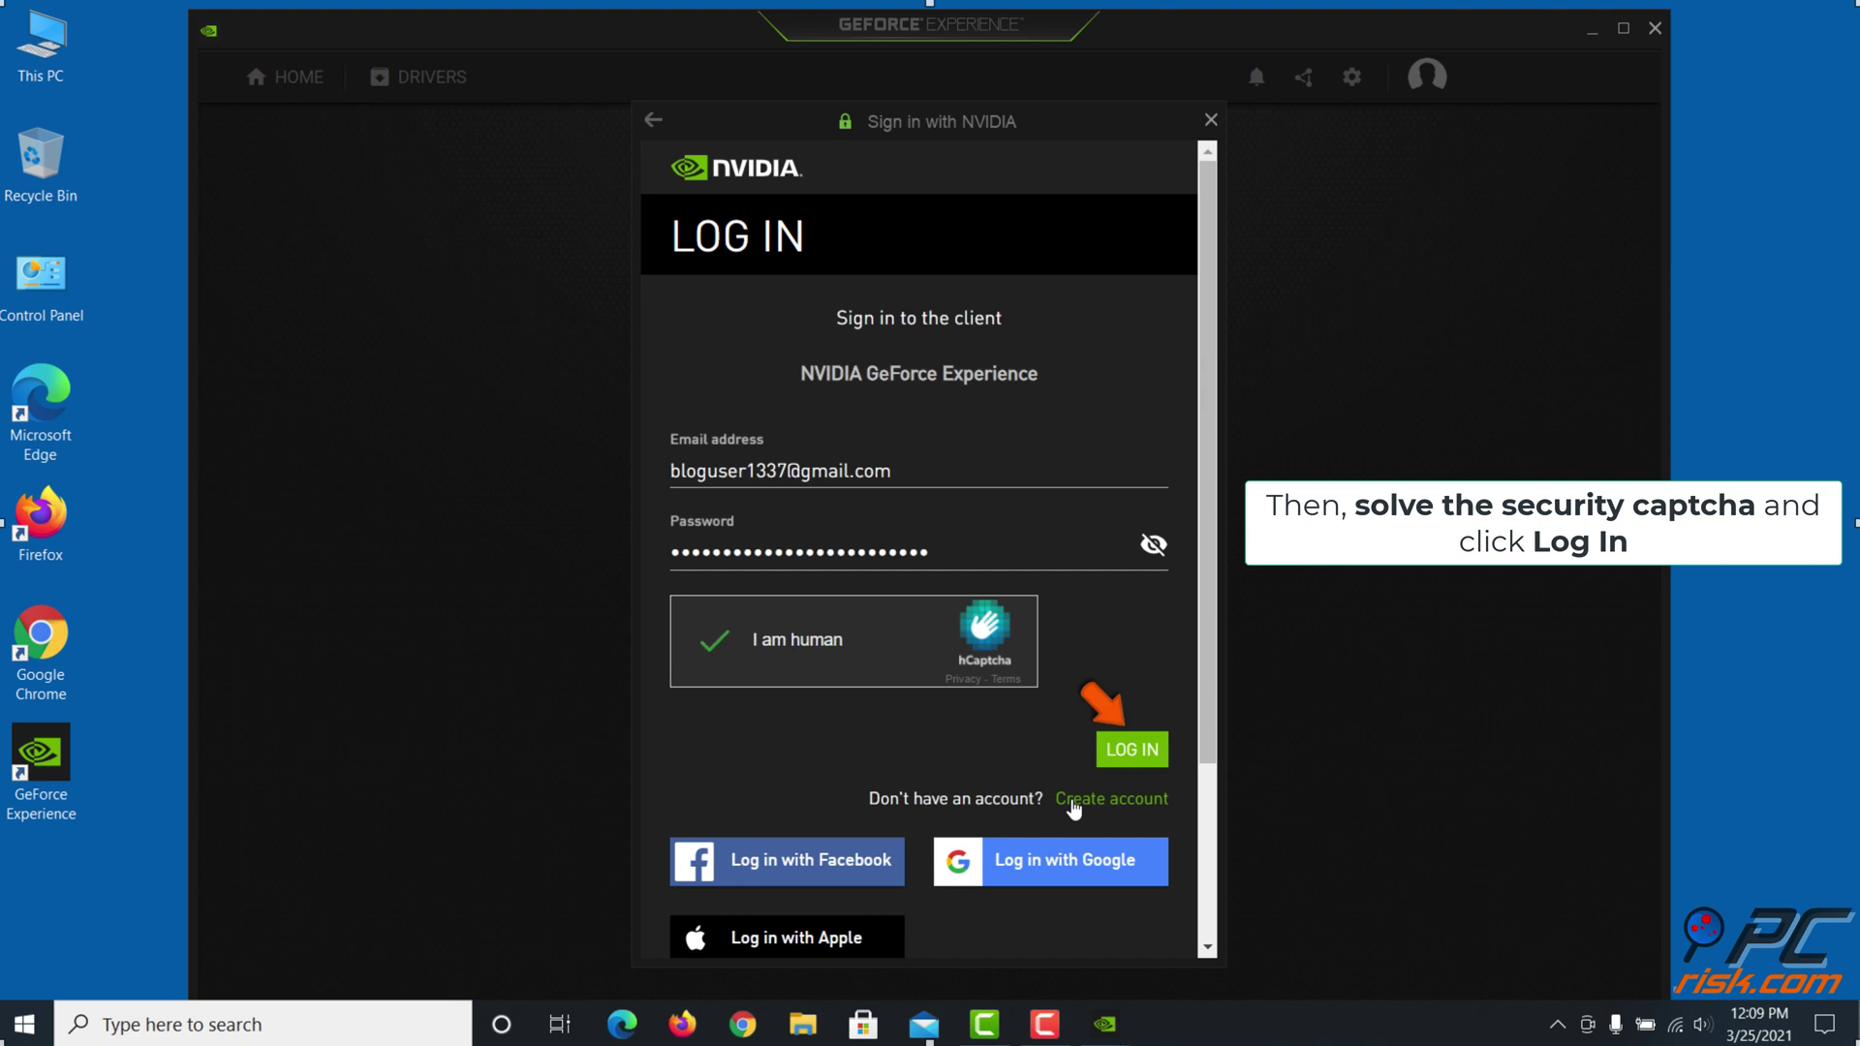
{"action": "left_click", "coordinate": [1134, 748]}
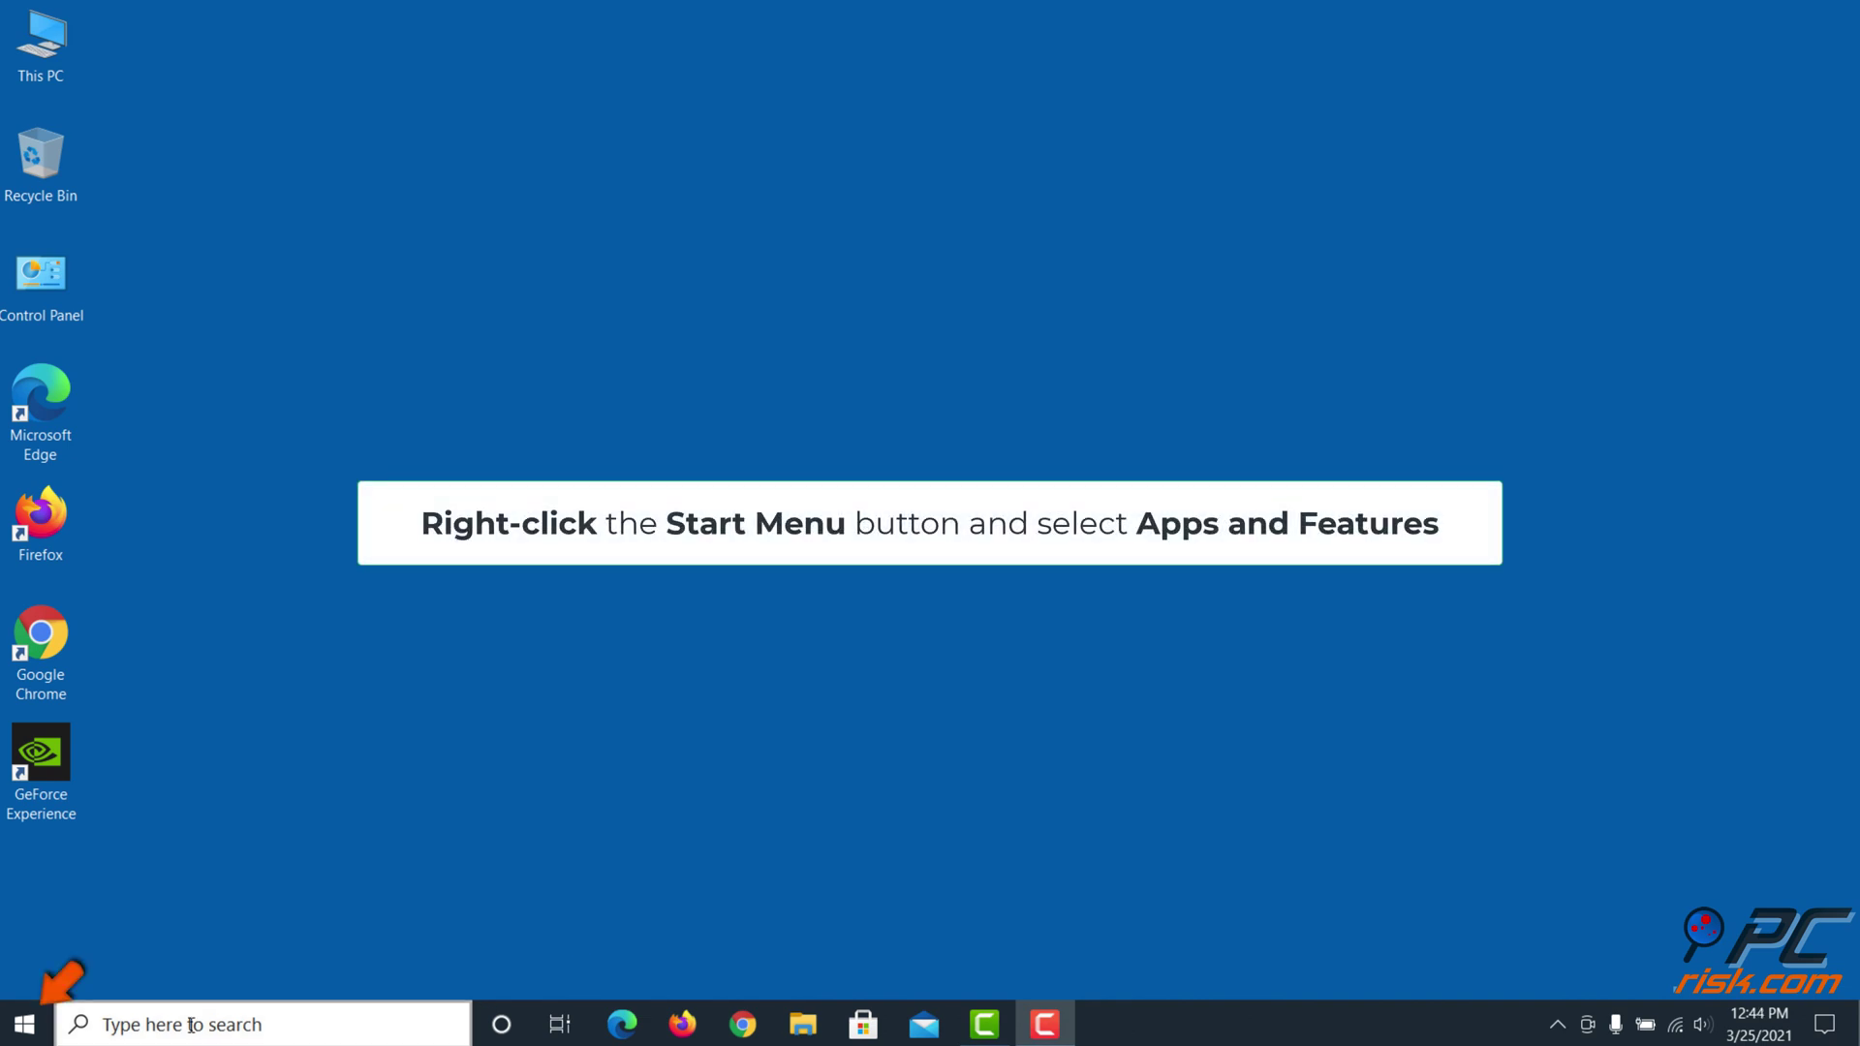
Uninstall NVIDIA GeForce Experience 3.21.0.36 from Apps & features, confirming the flyout
{"action": "right_click", "coordinate": [36, 1024]}
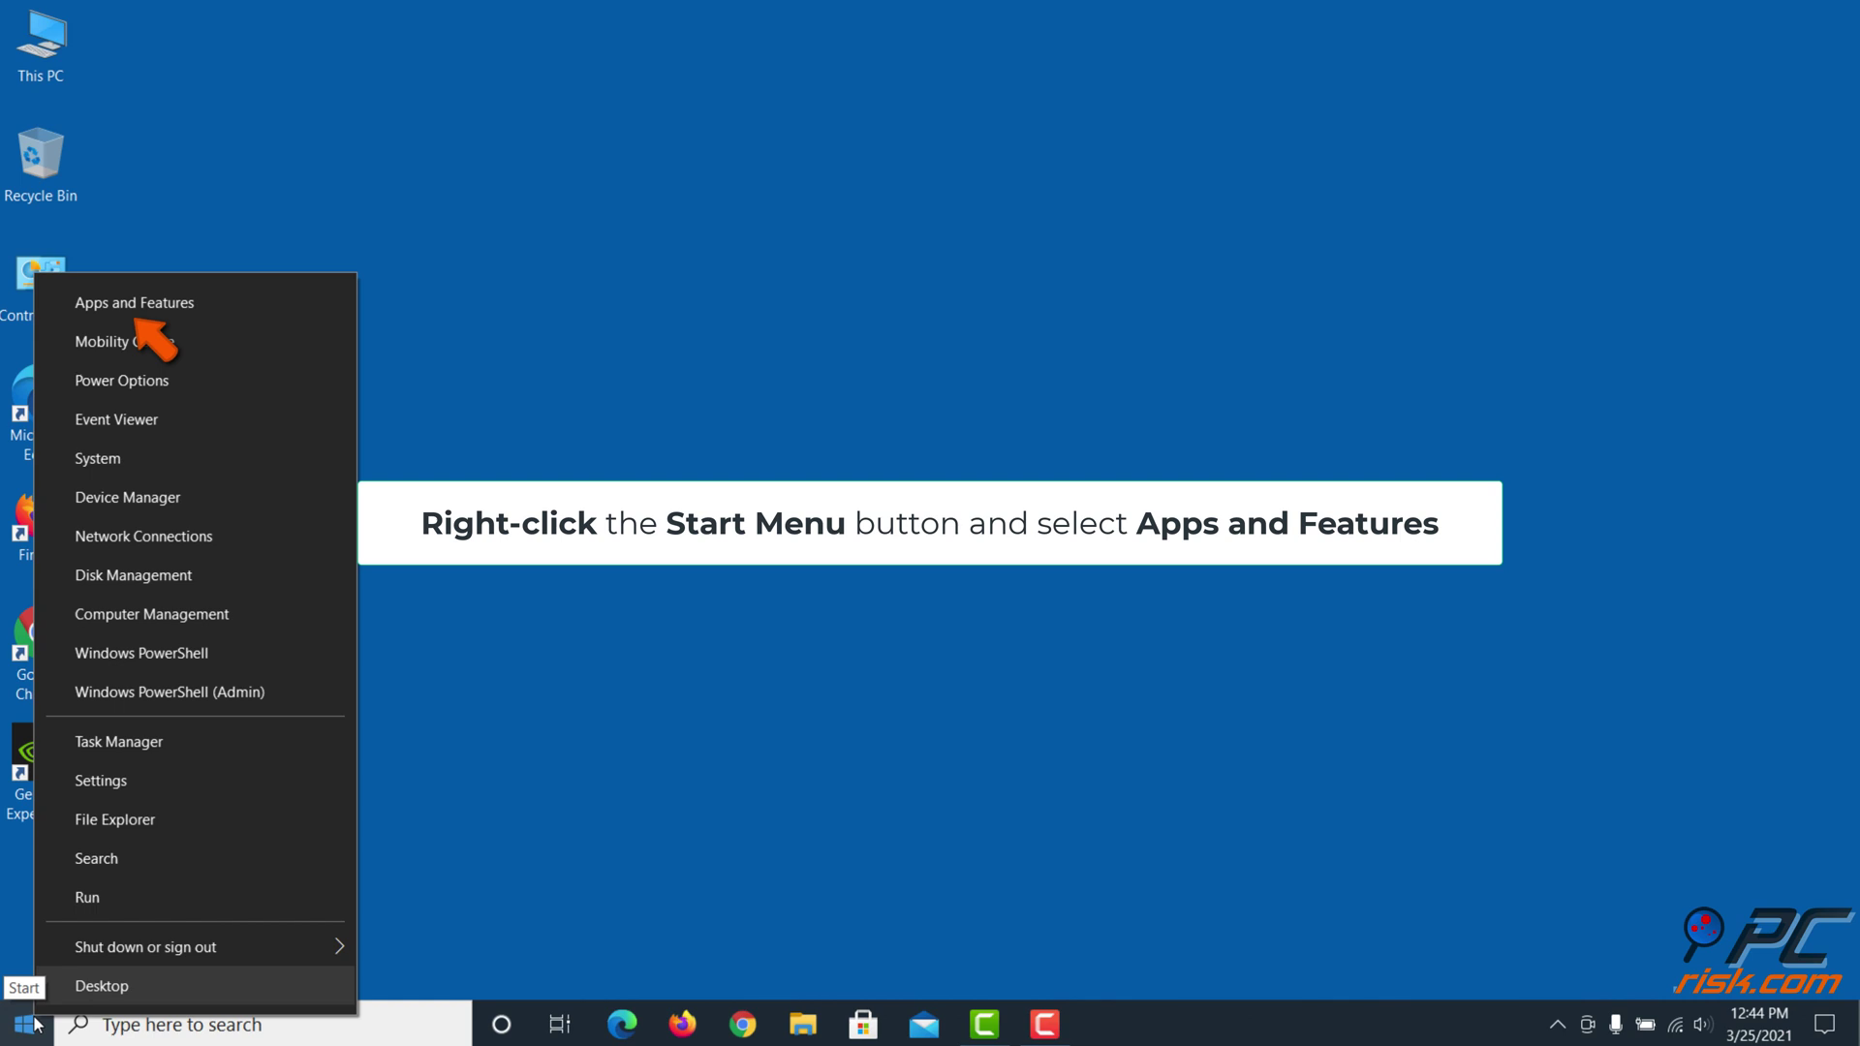
{"action": "left_click", "coordinate": [243, 305]}
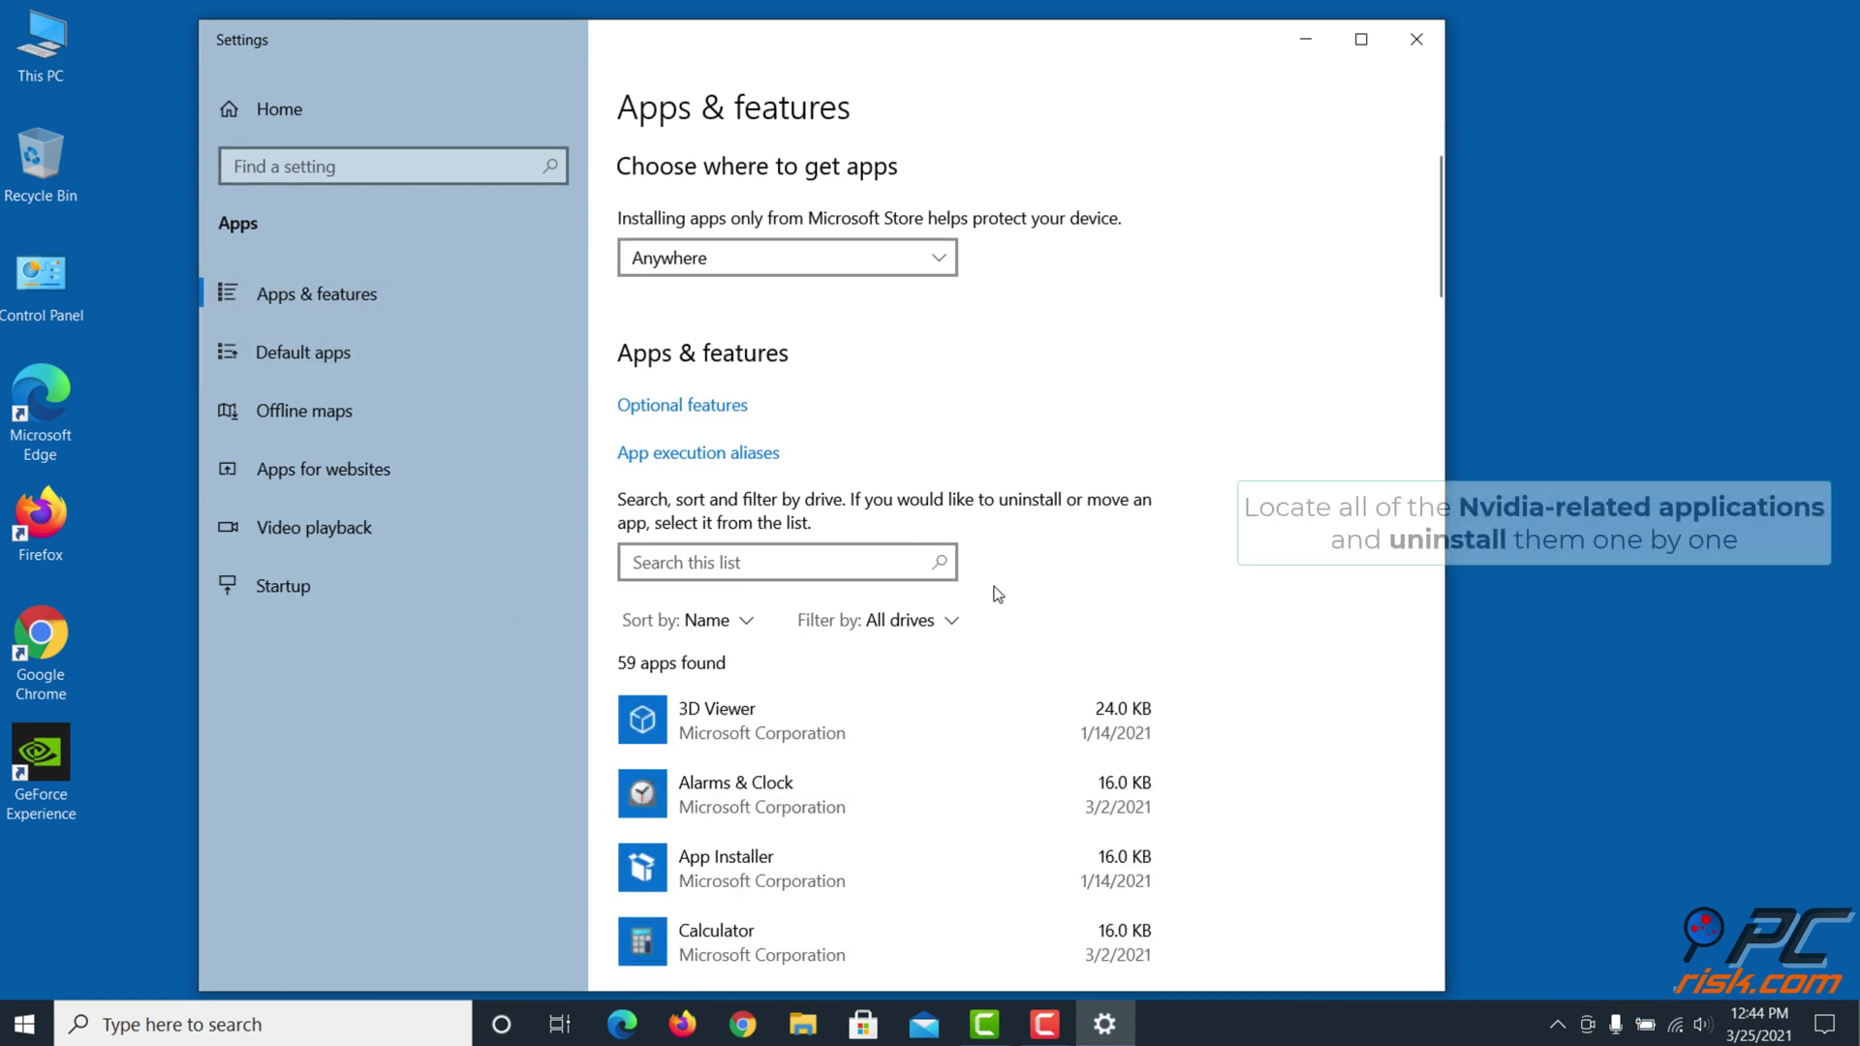
{"action": "scroll", "coordinate": [988, 588], "scroll_direction": "down", "scroll_amount": 13}
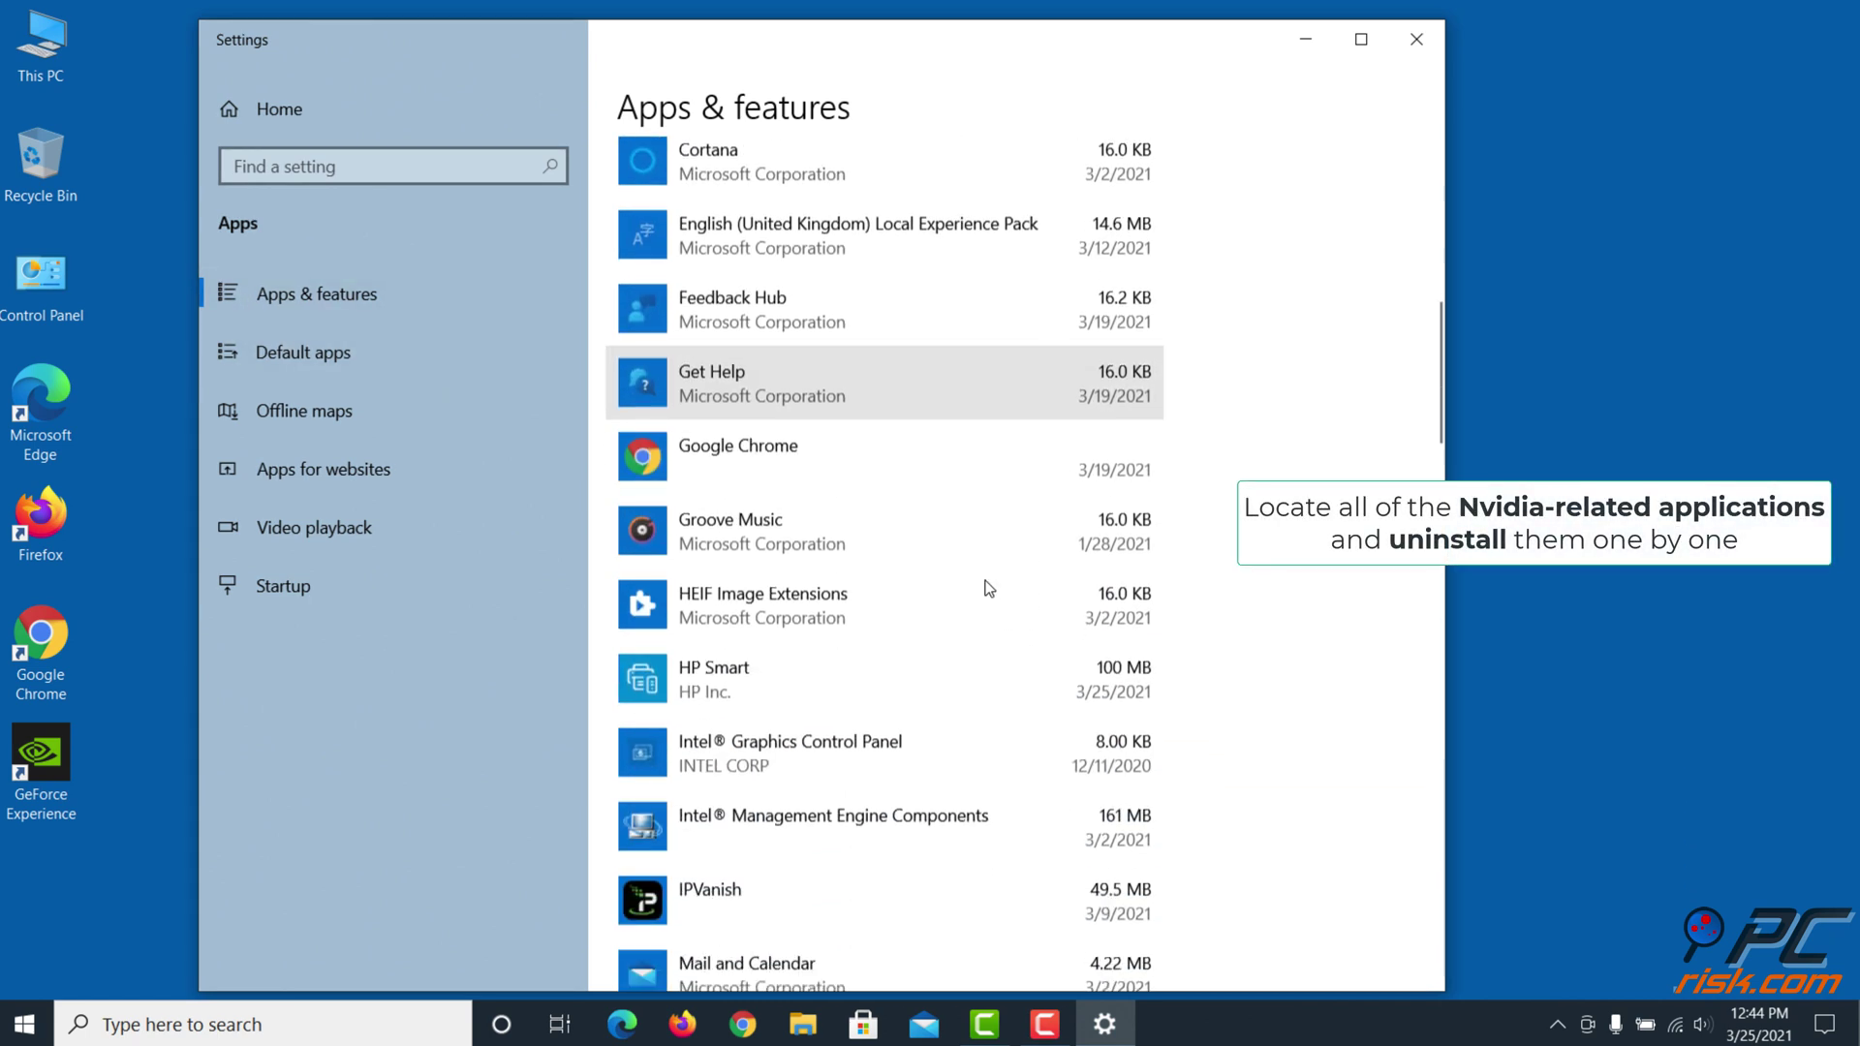
{"action": "scroll", "coordinate": [988, 588], "scroll_direction": "down", "scroll_amount": 15}
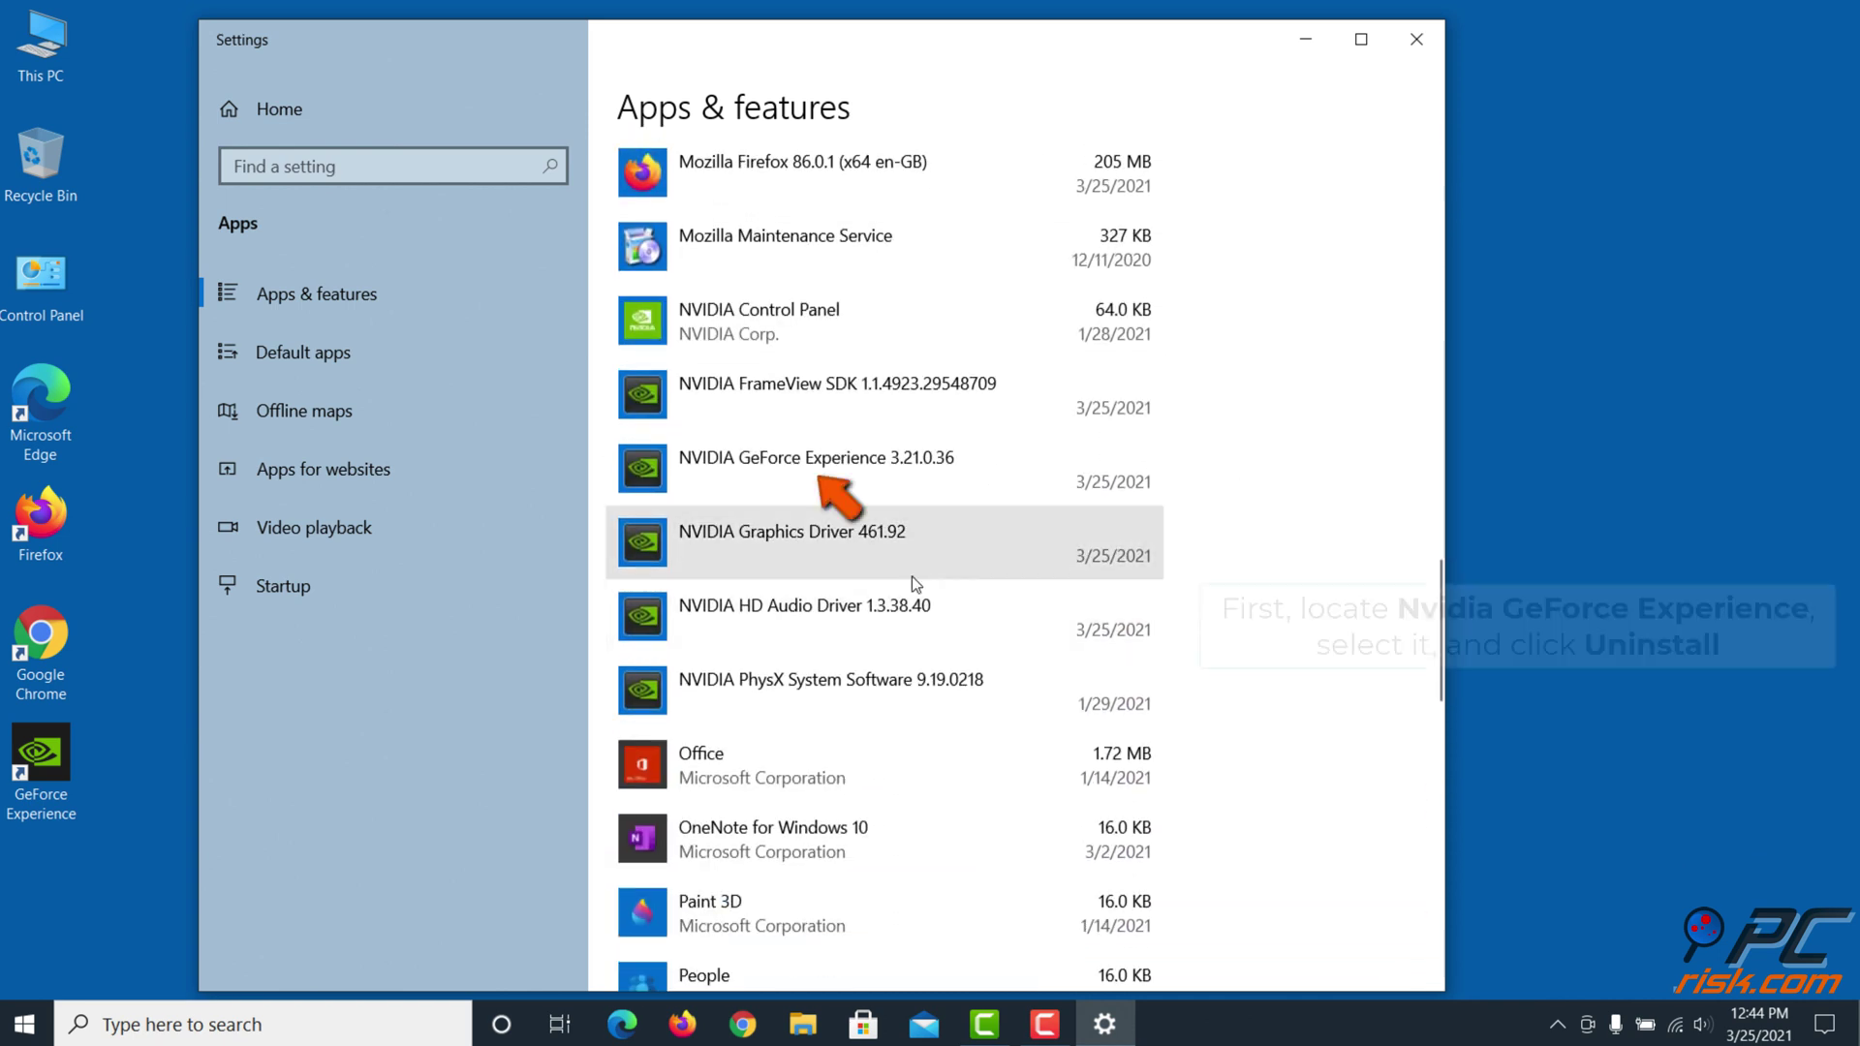
{"action": "left_click", "coordinate": [928, 463]}
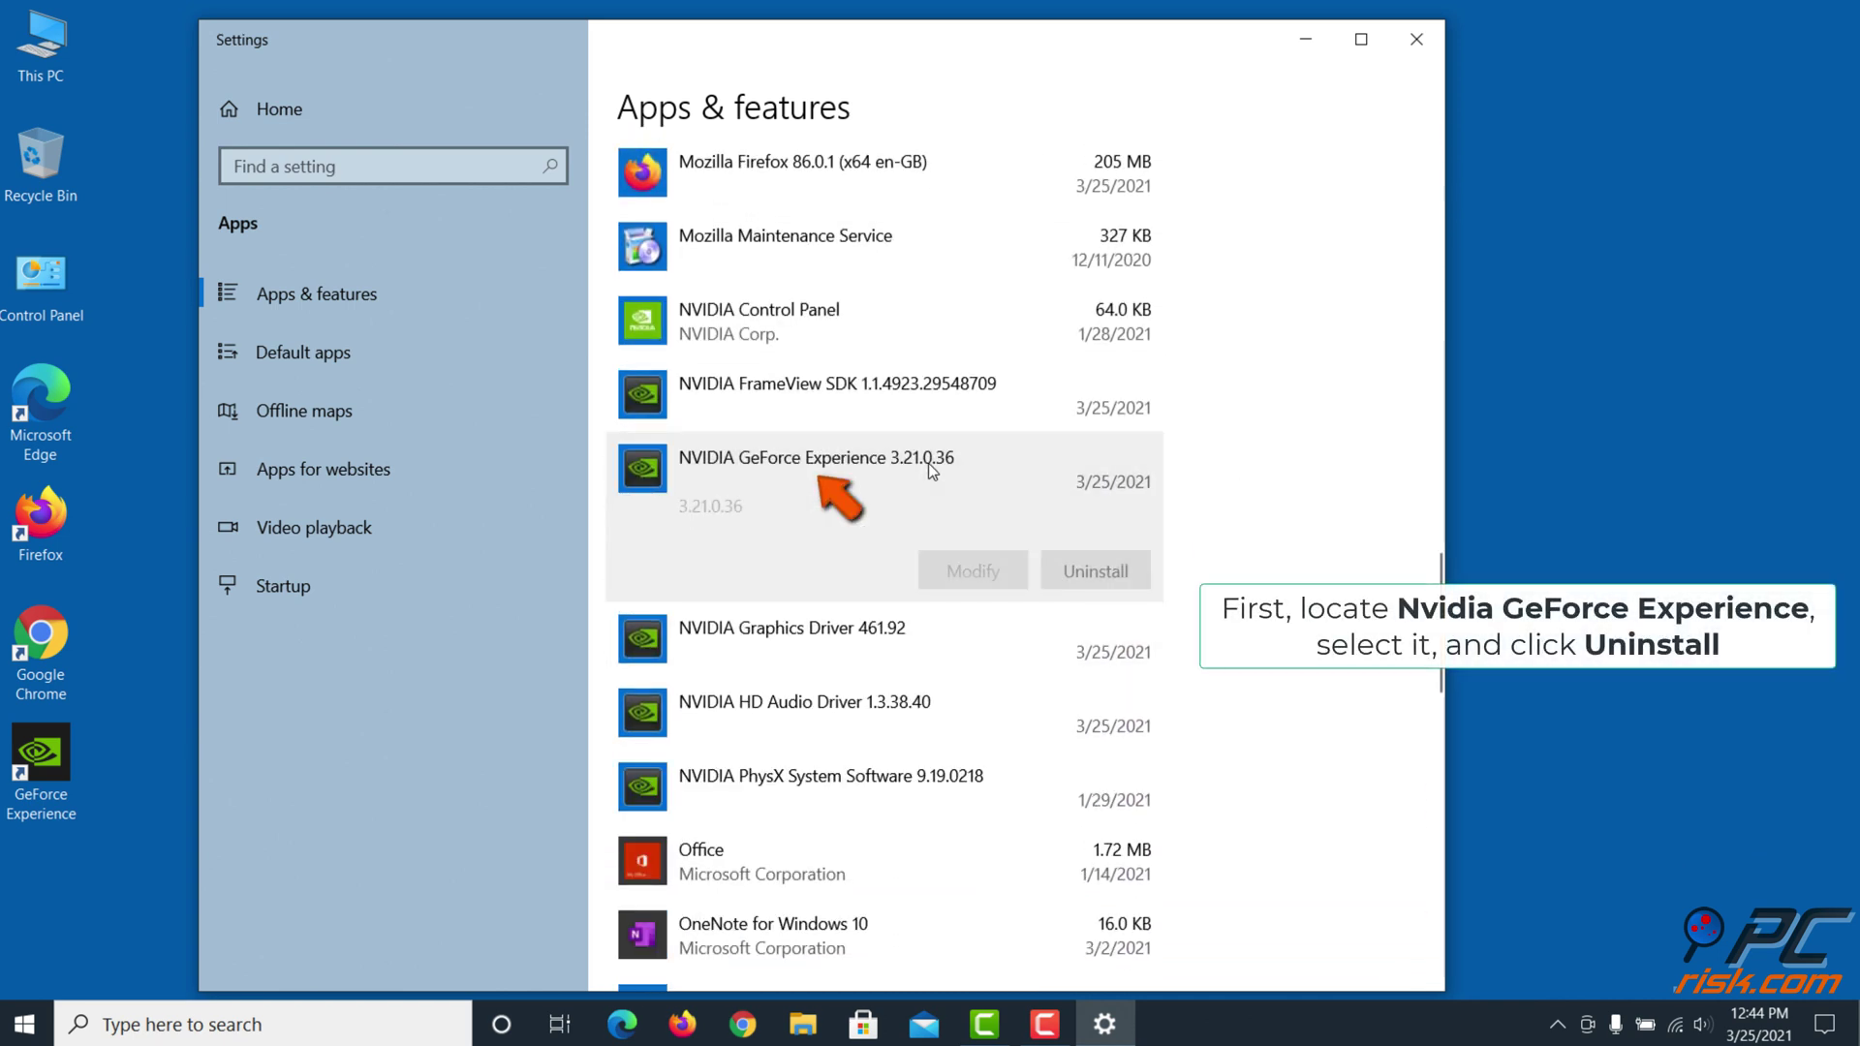
{"action": "left_click", "coordinate": [1081, 584]}
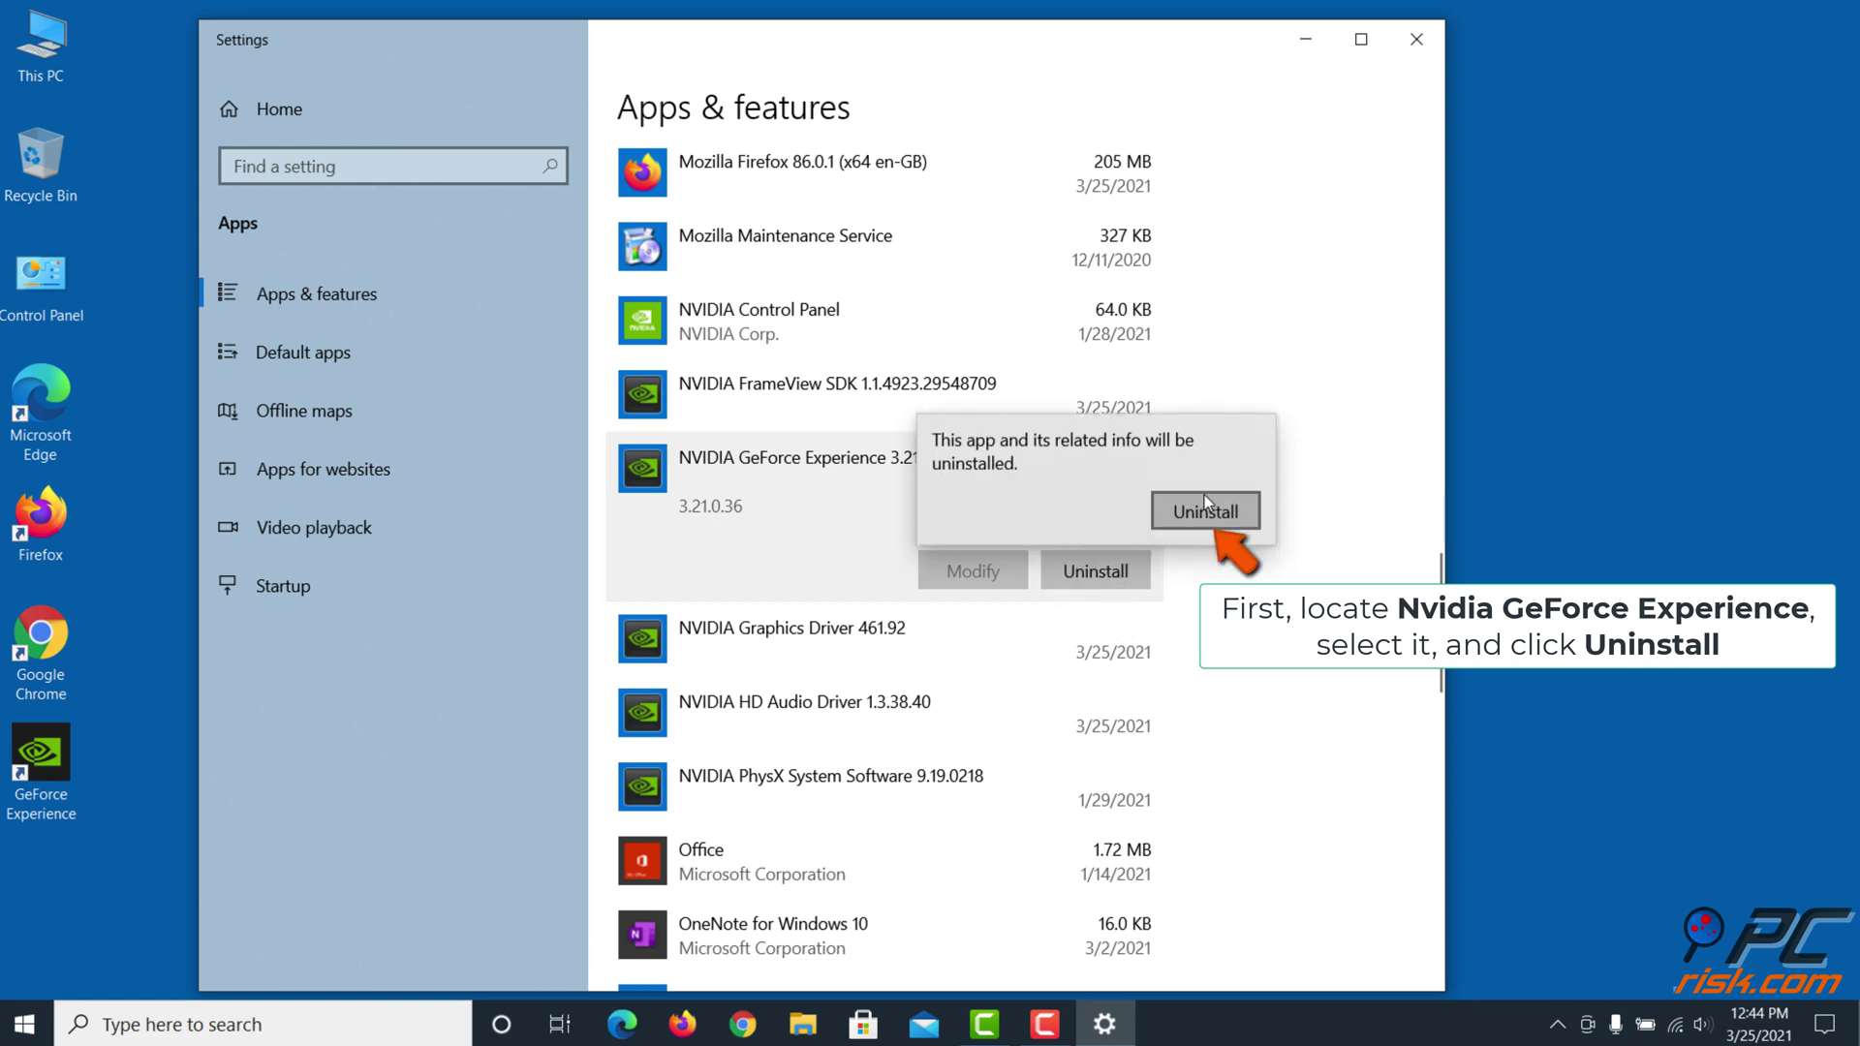
{"action": "left_click", "coordinate": [1206, 513]}
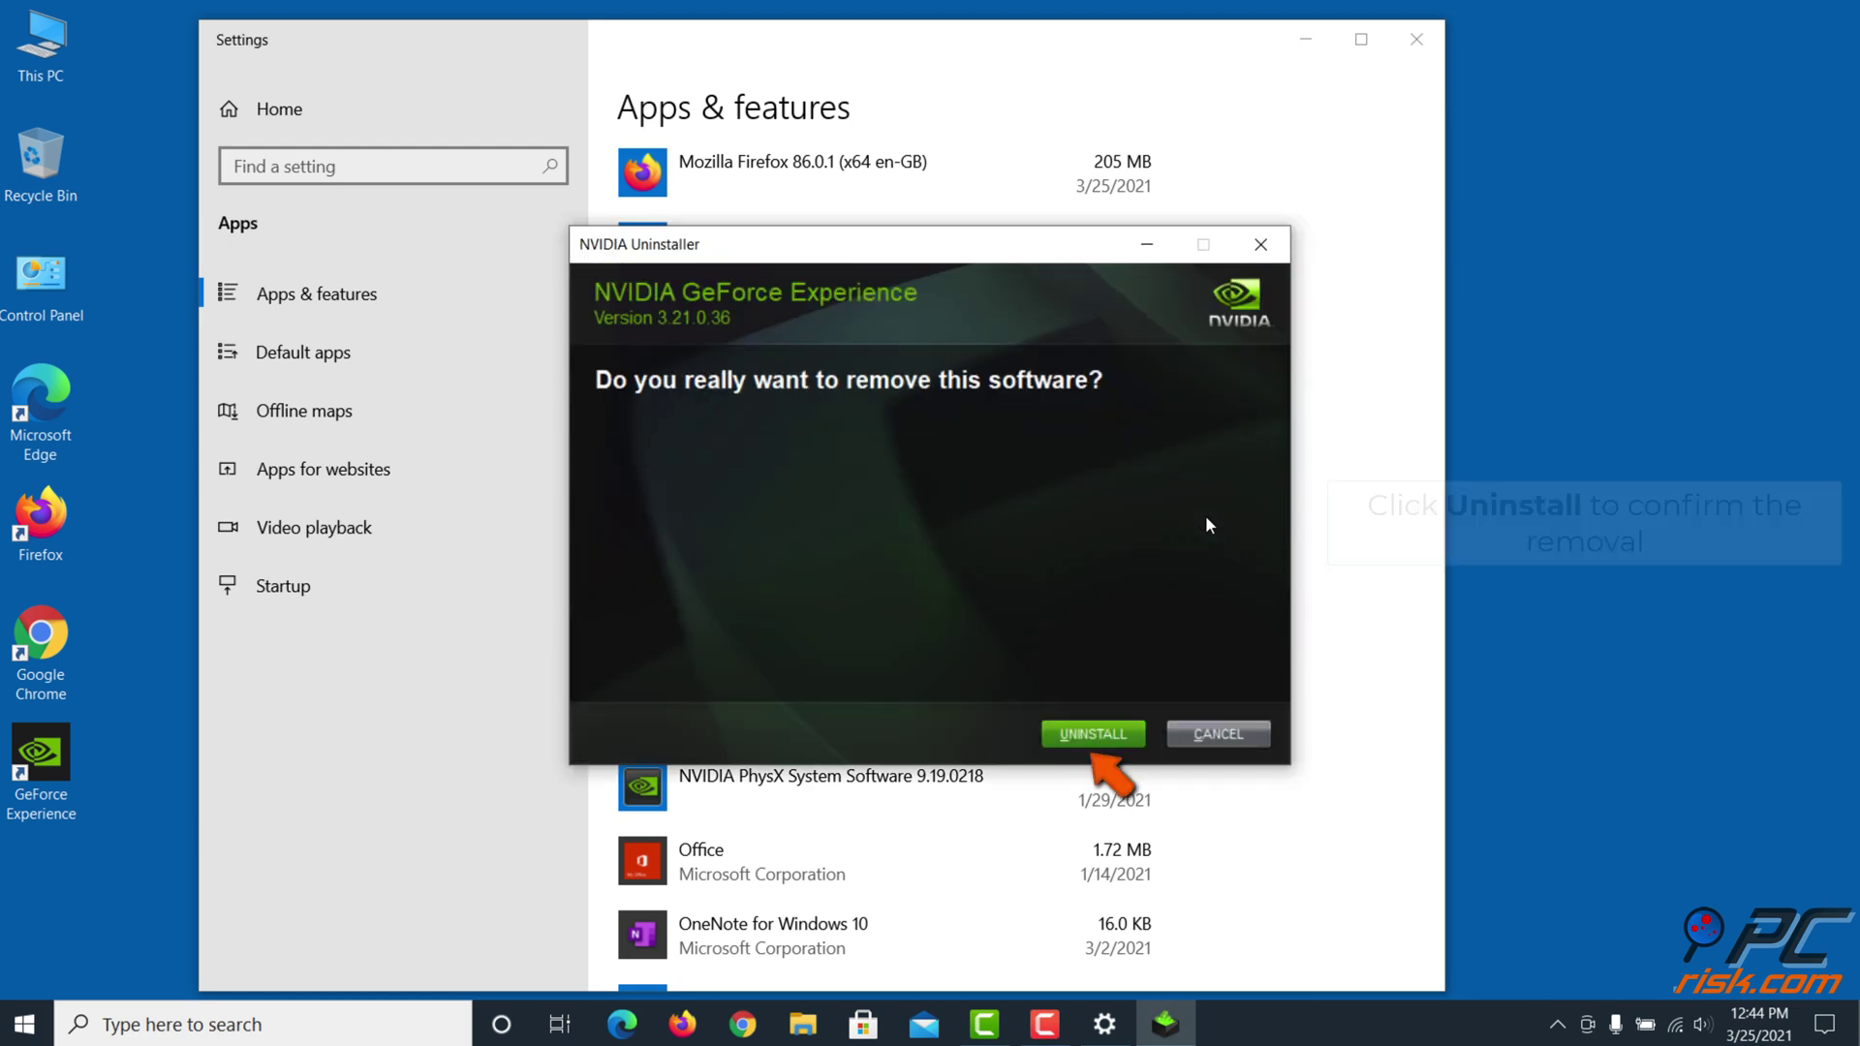
Confirm UNINSTALL in the NVIDIA Uninstaller and close it when finished
{"action": "left_click", "coordinate": [1092, 734]}
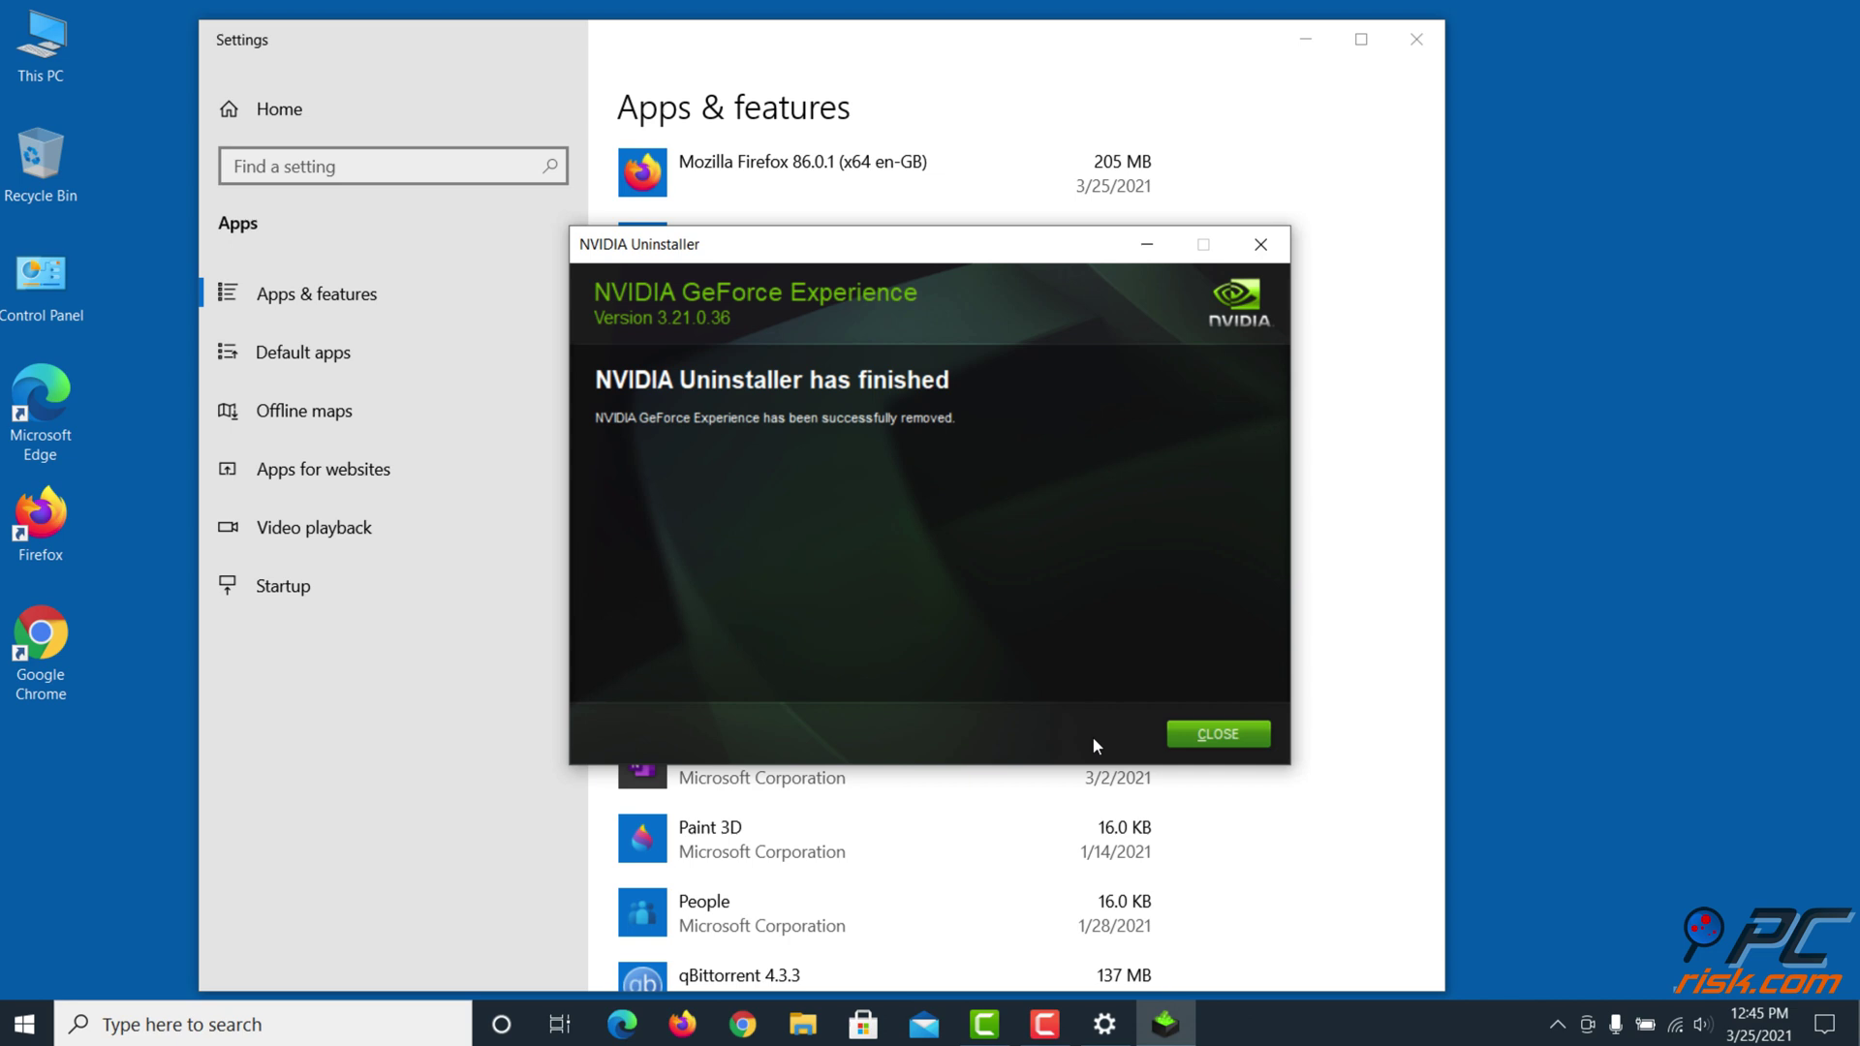
{"action": "left_click", "coordinate": [1207, 736]}
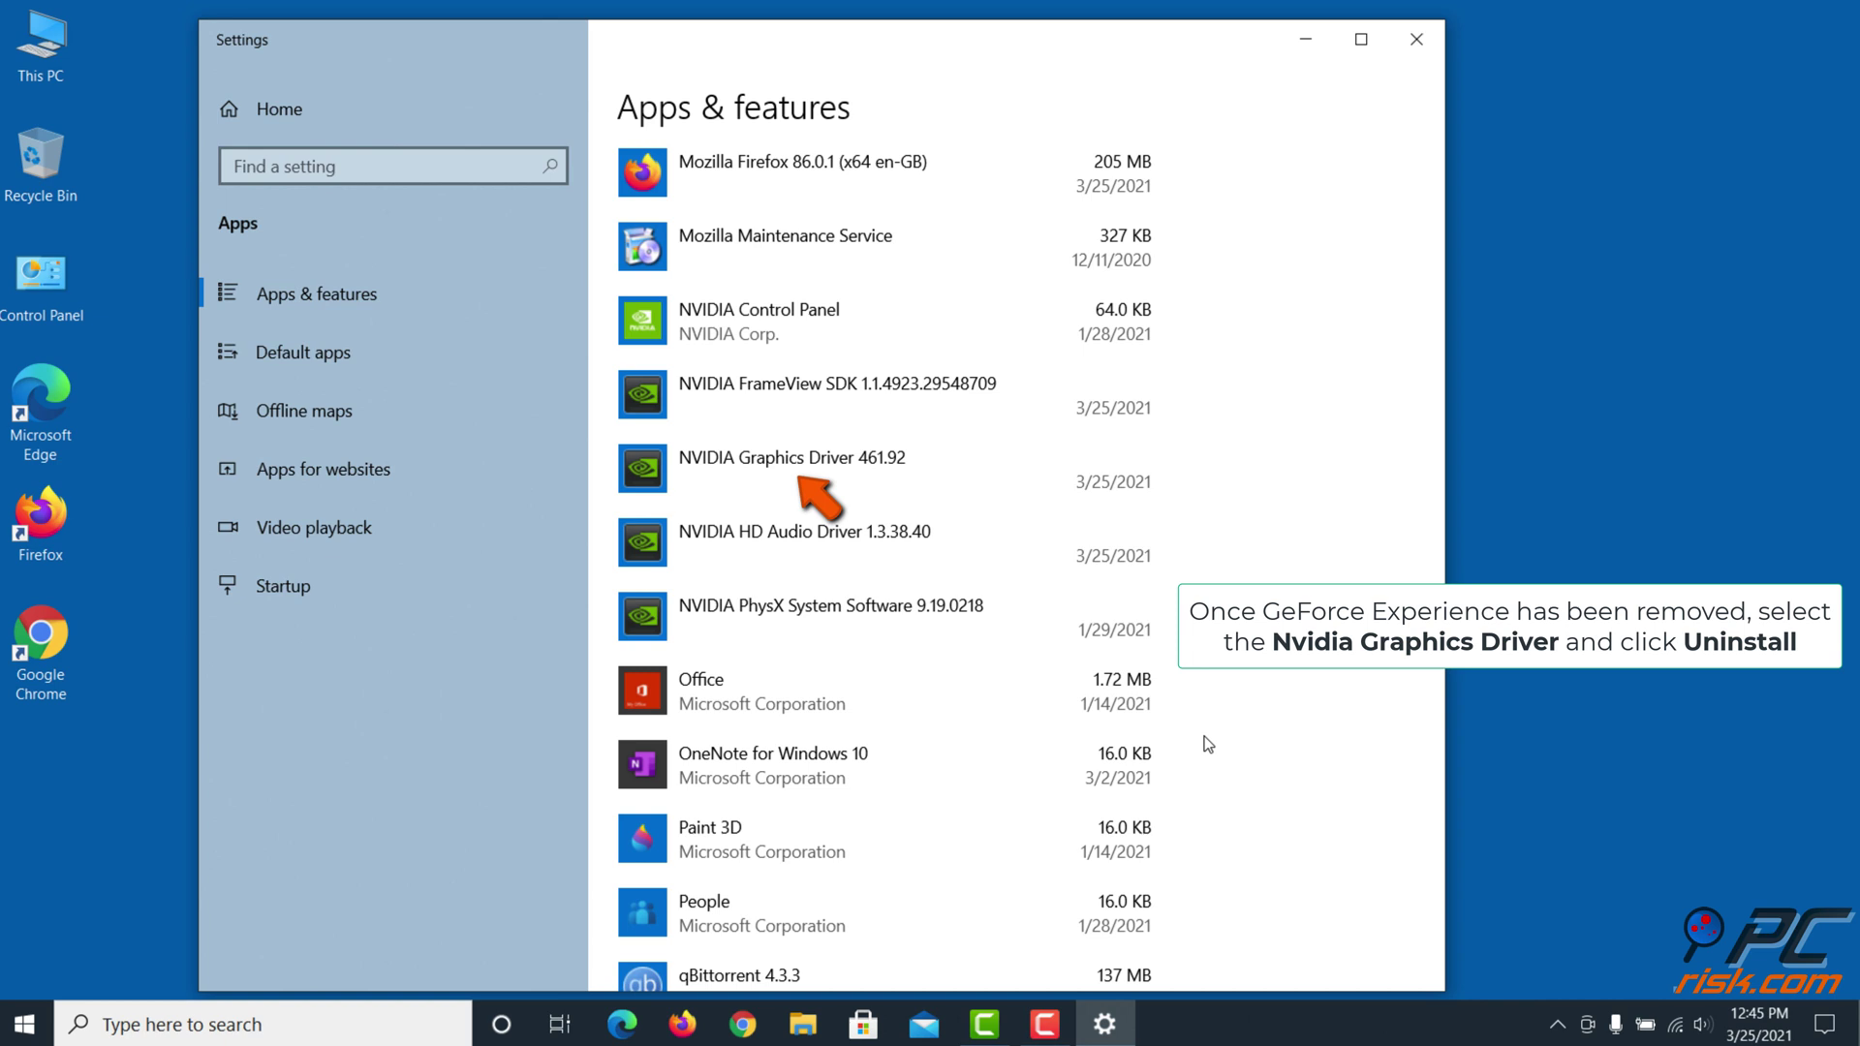
Uninstall NVIDIA Graphics Driver 461.92 and confirm in NVIDIA's uninstaller
{"action": "left_click", "coordinate": [967, 480]}
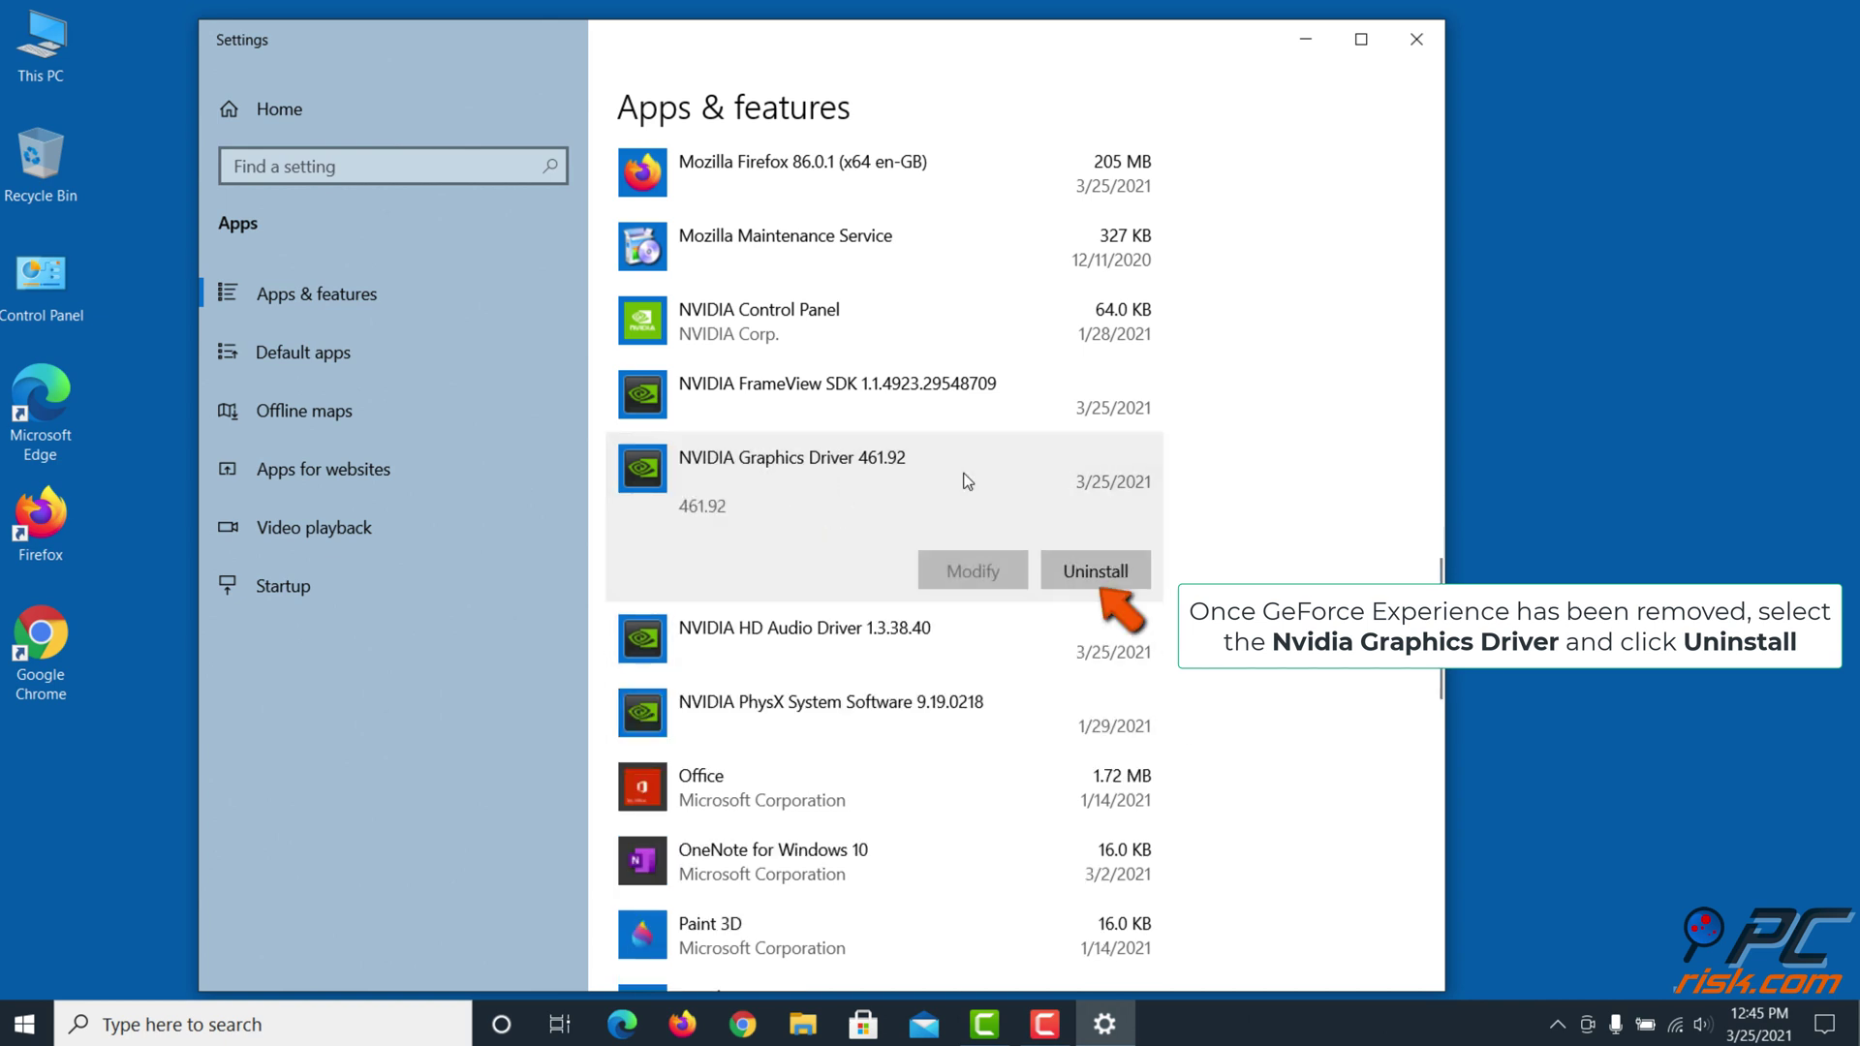
{"action": "left_click", "coordinate": [1096, 572]}
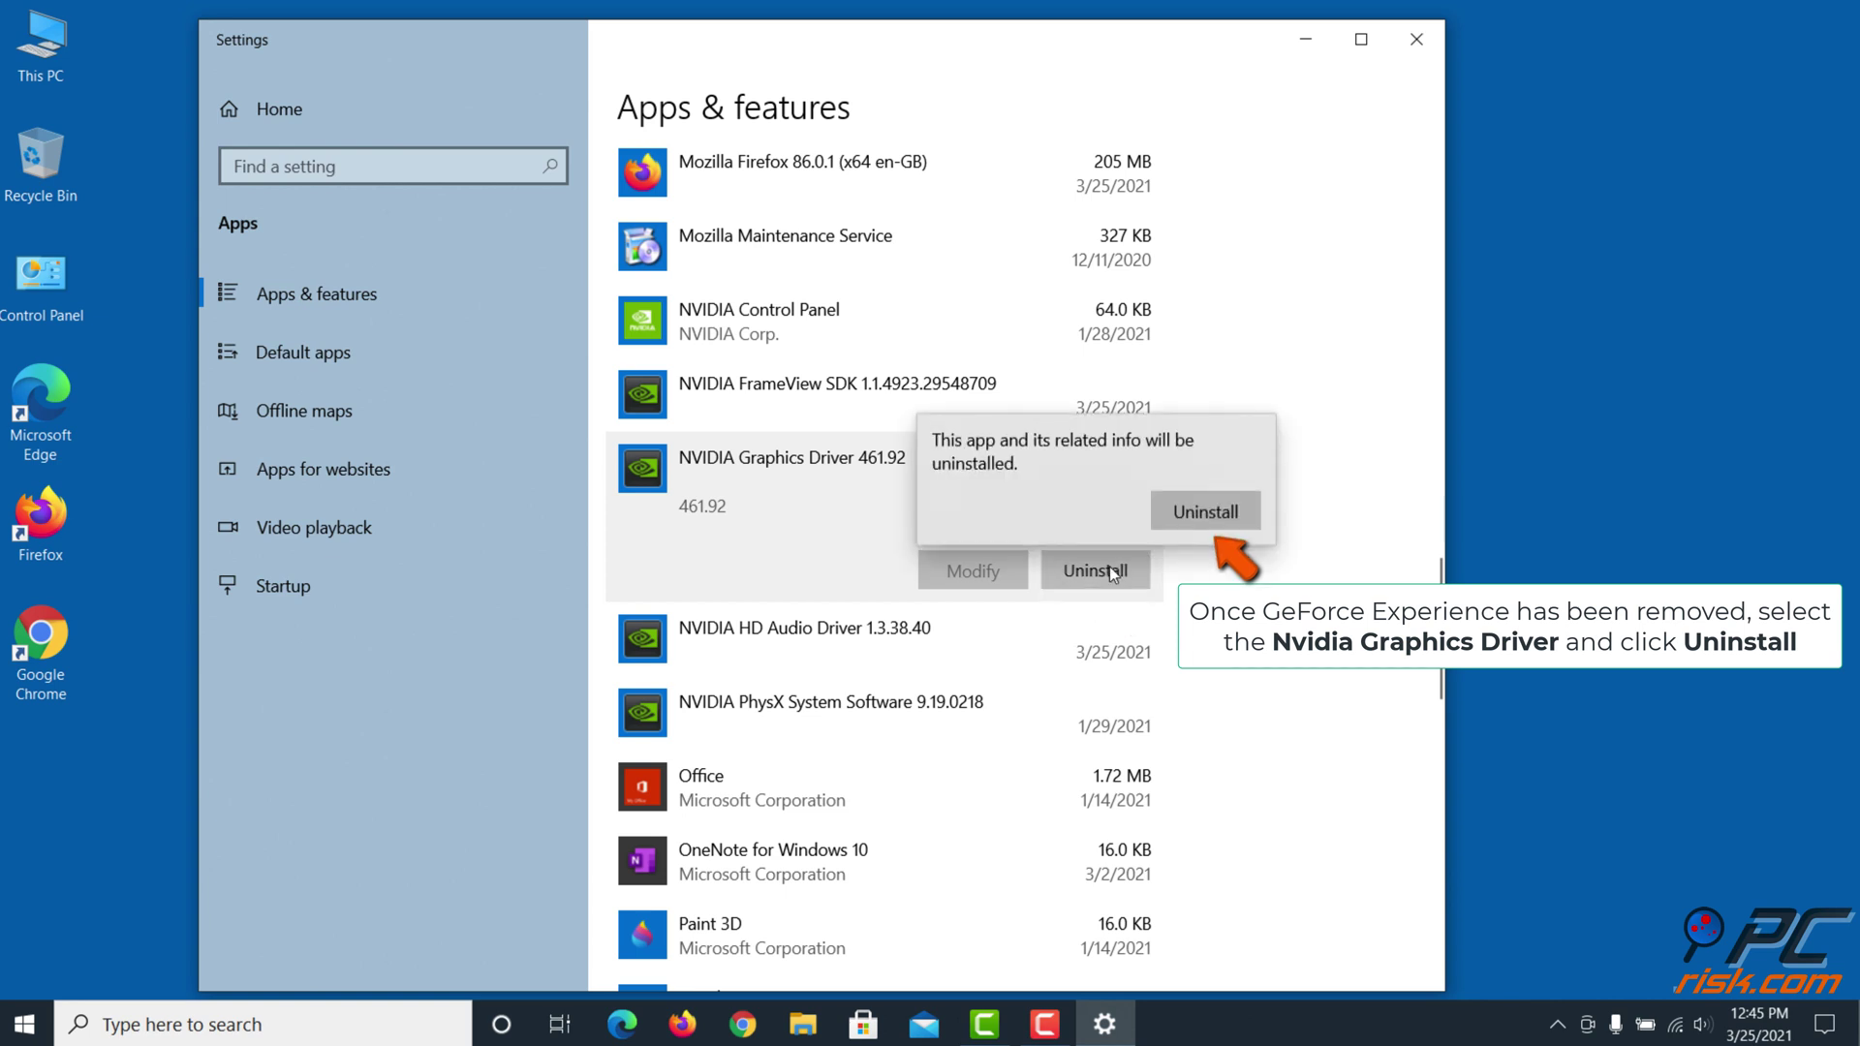
{"action": "left_click", "coordinate": [1193, 520]}
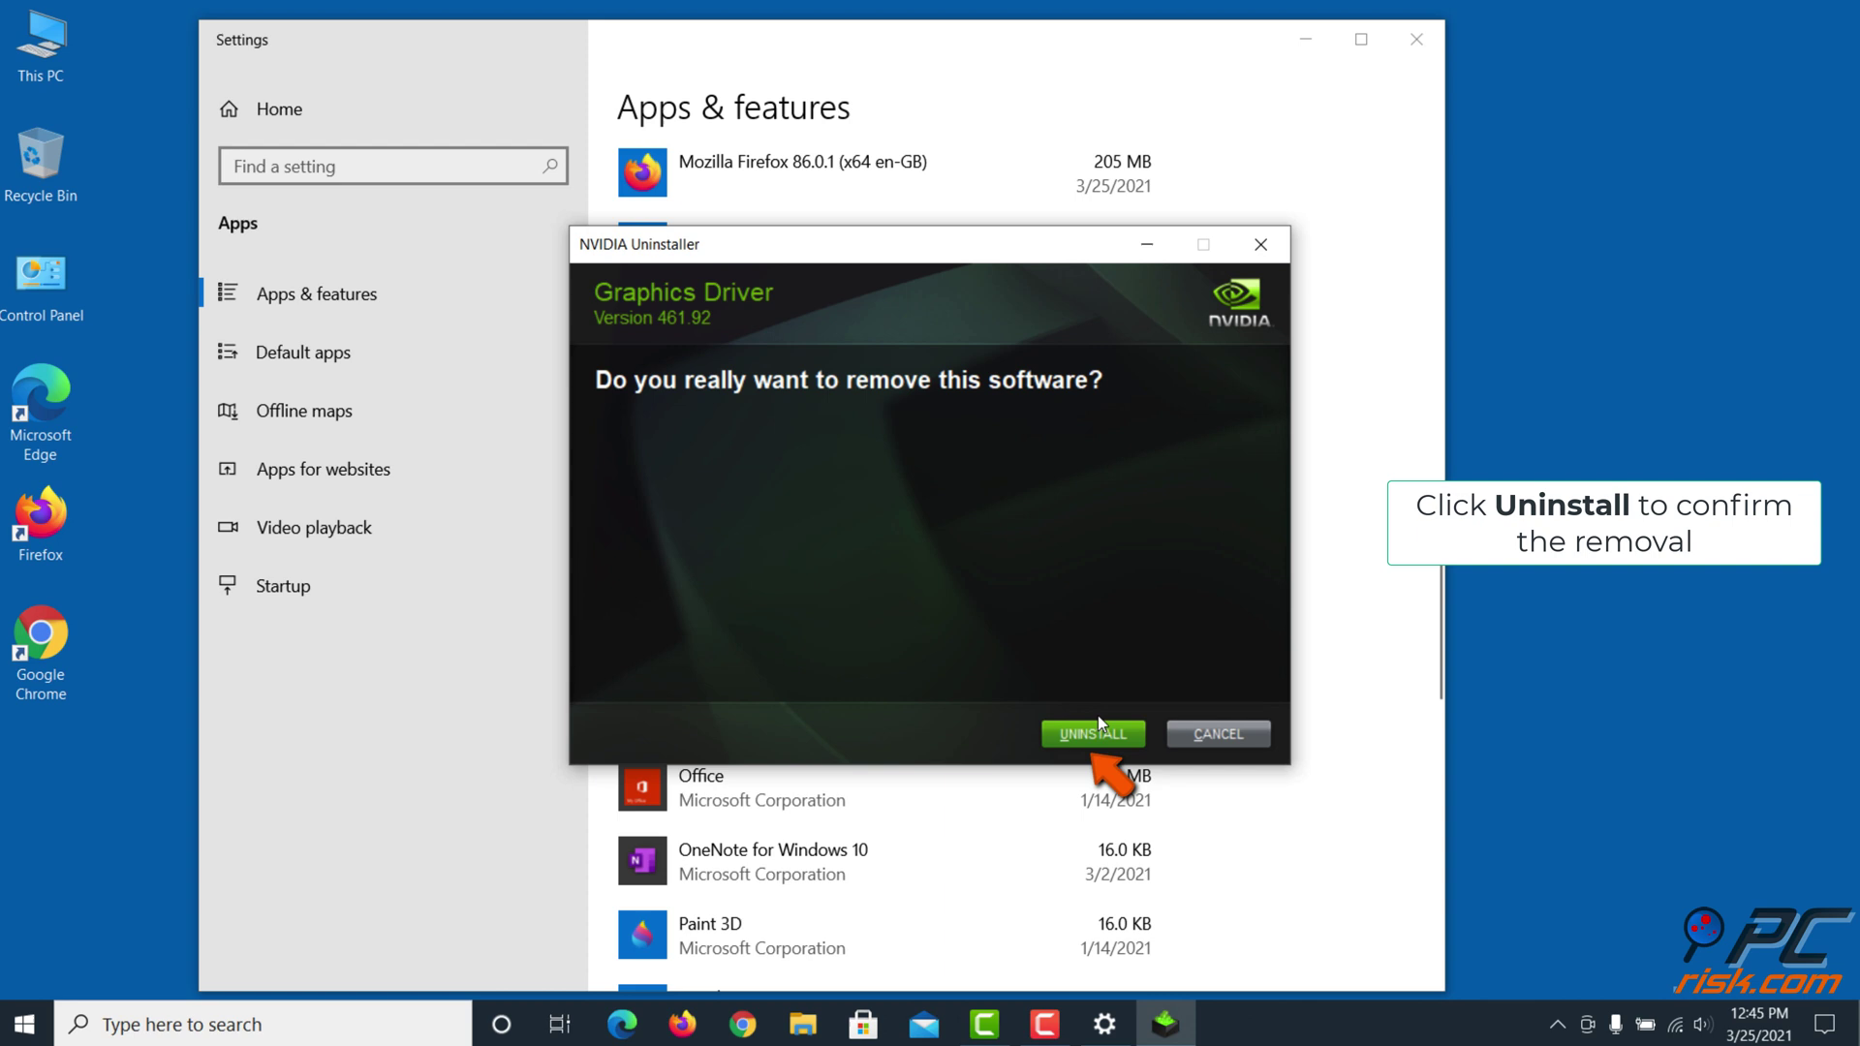
{"action": "left_click", "coordinate": [1090, 742]}
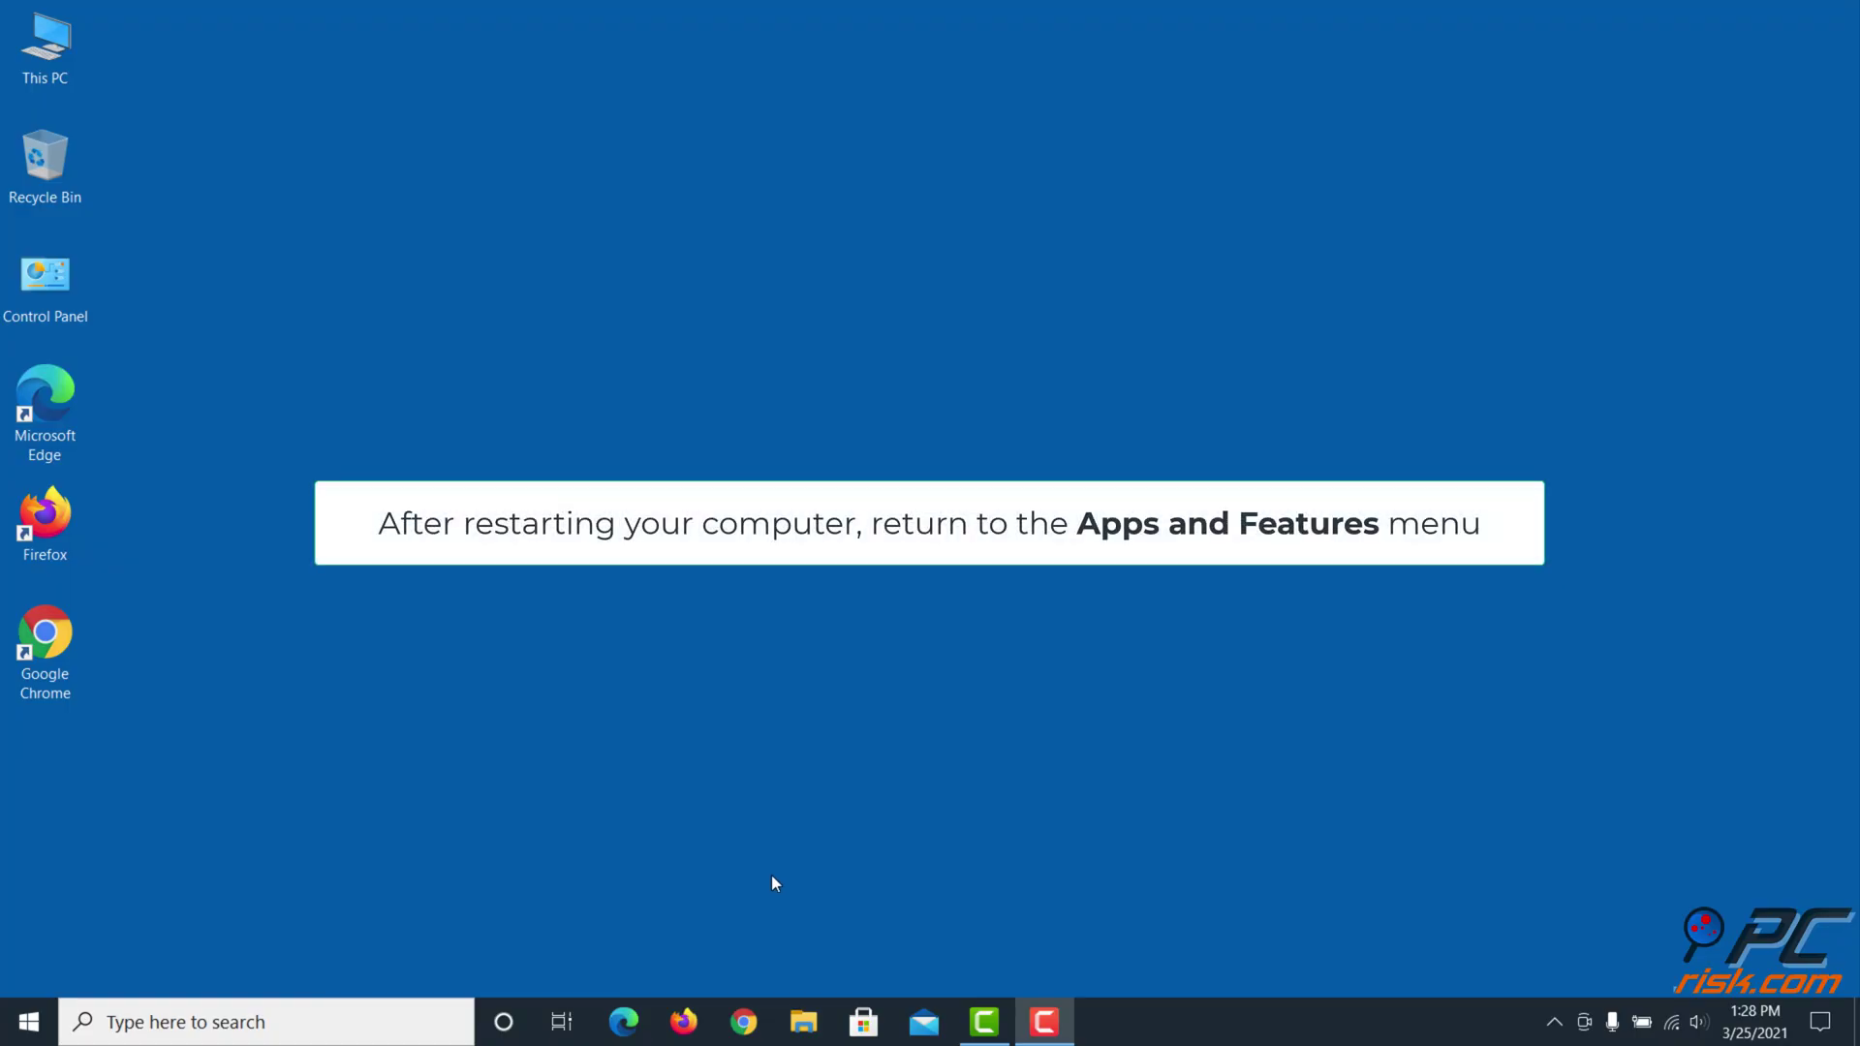
Reopen Apps & features and scroll down to NVIDIA HD Audio Driver
{"action": "right_click", "coordinate": [35, 1019]}
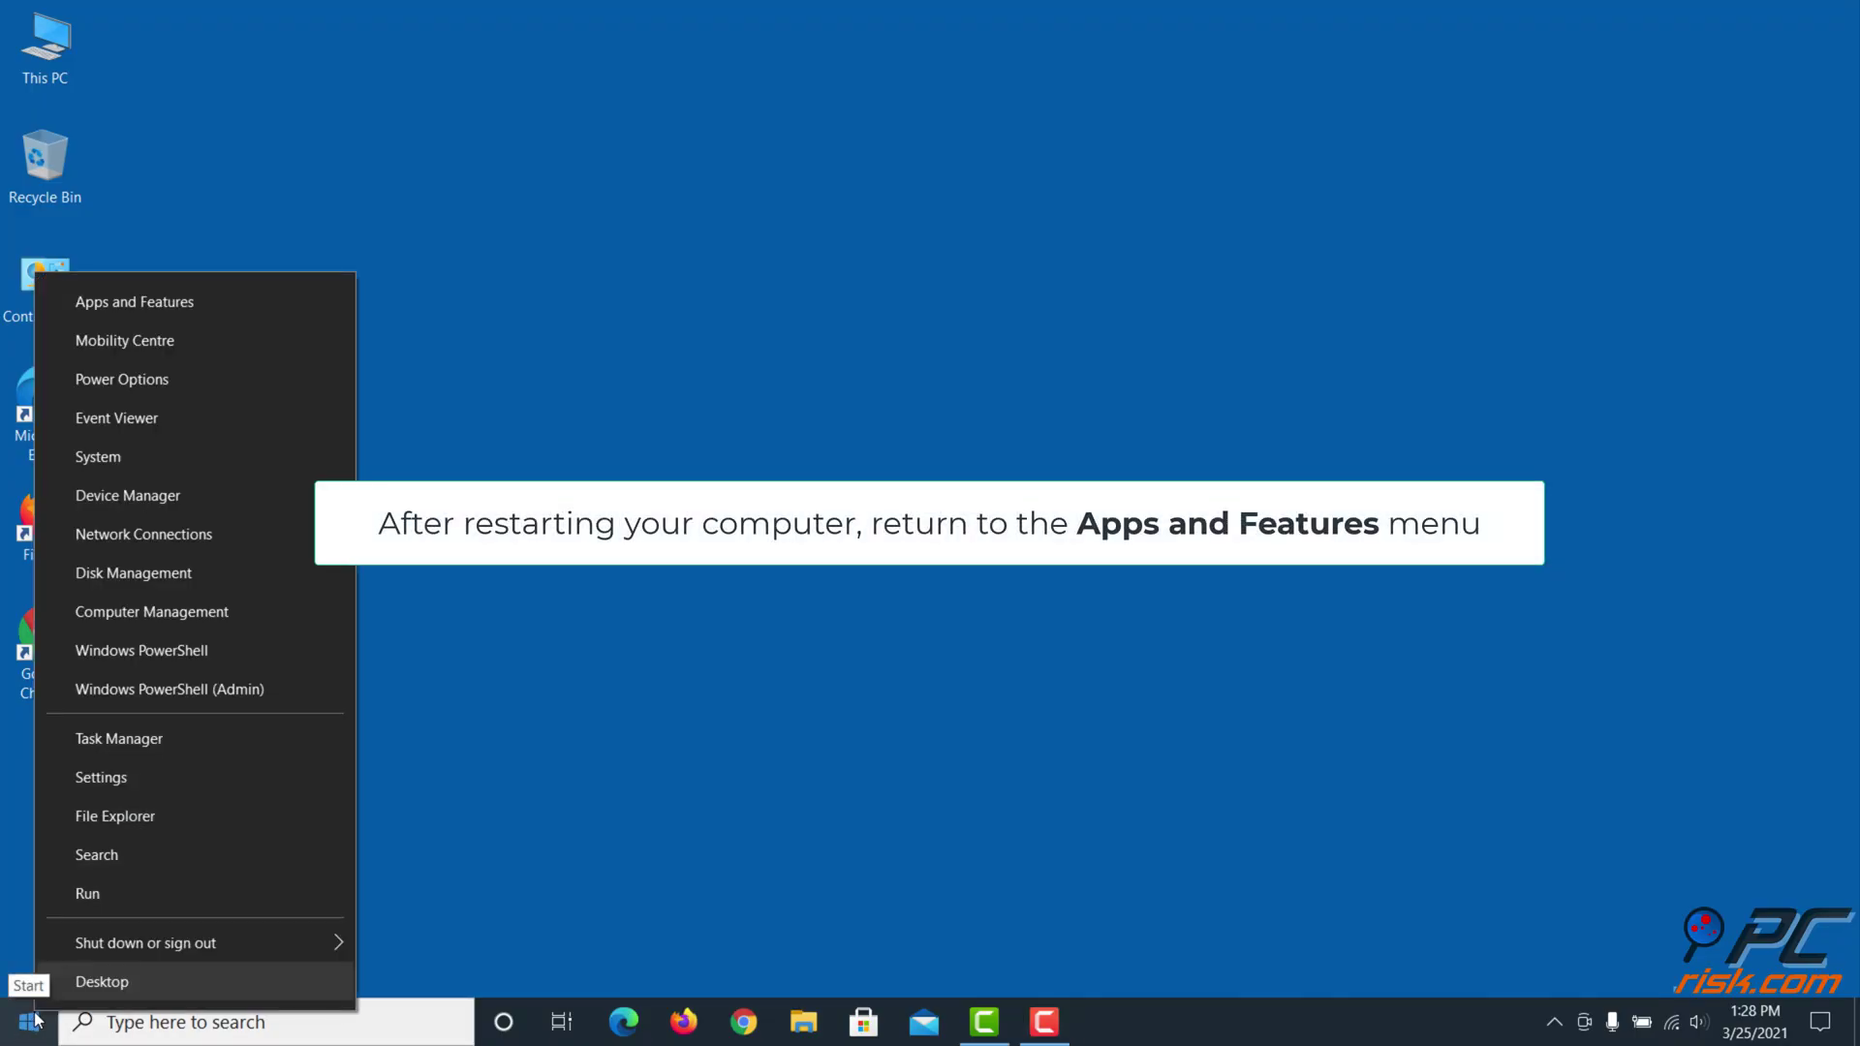
{"action": "left_click", "coordinate": [245, 303]}
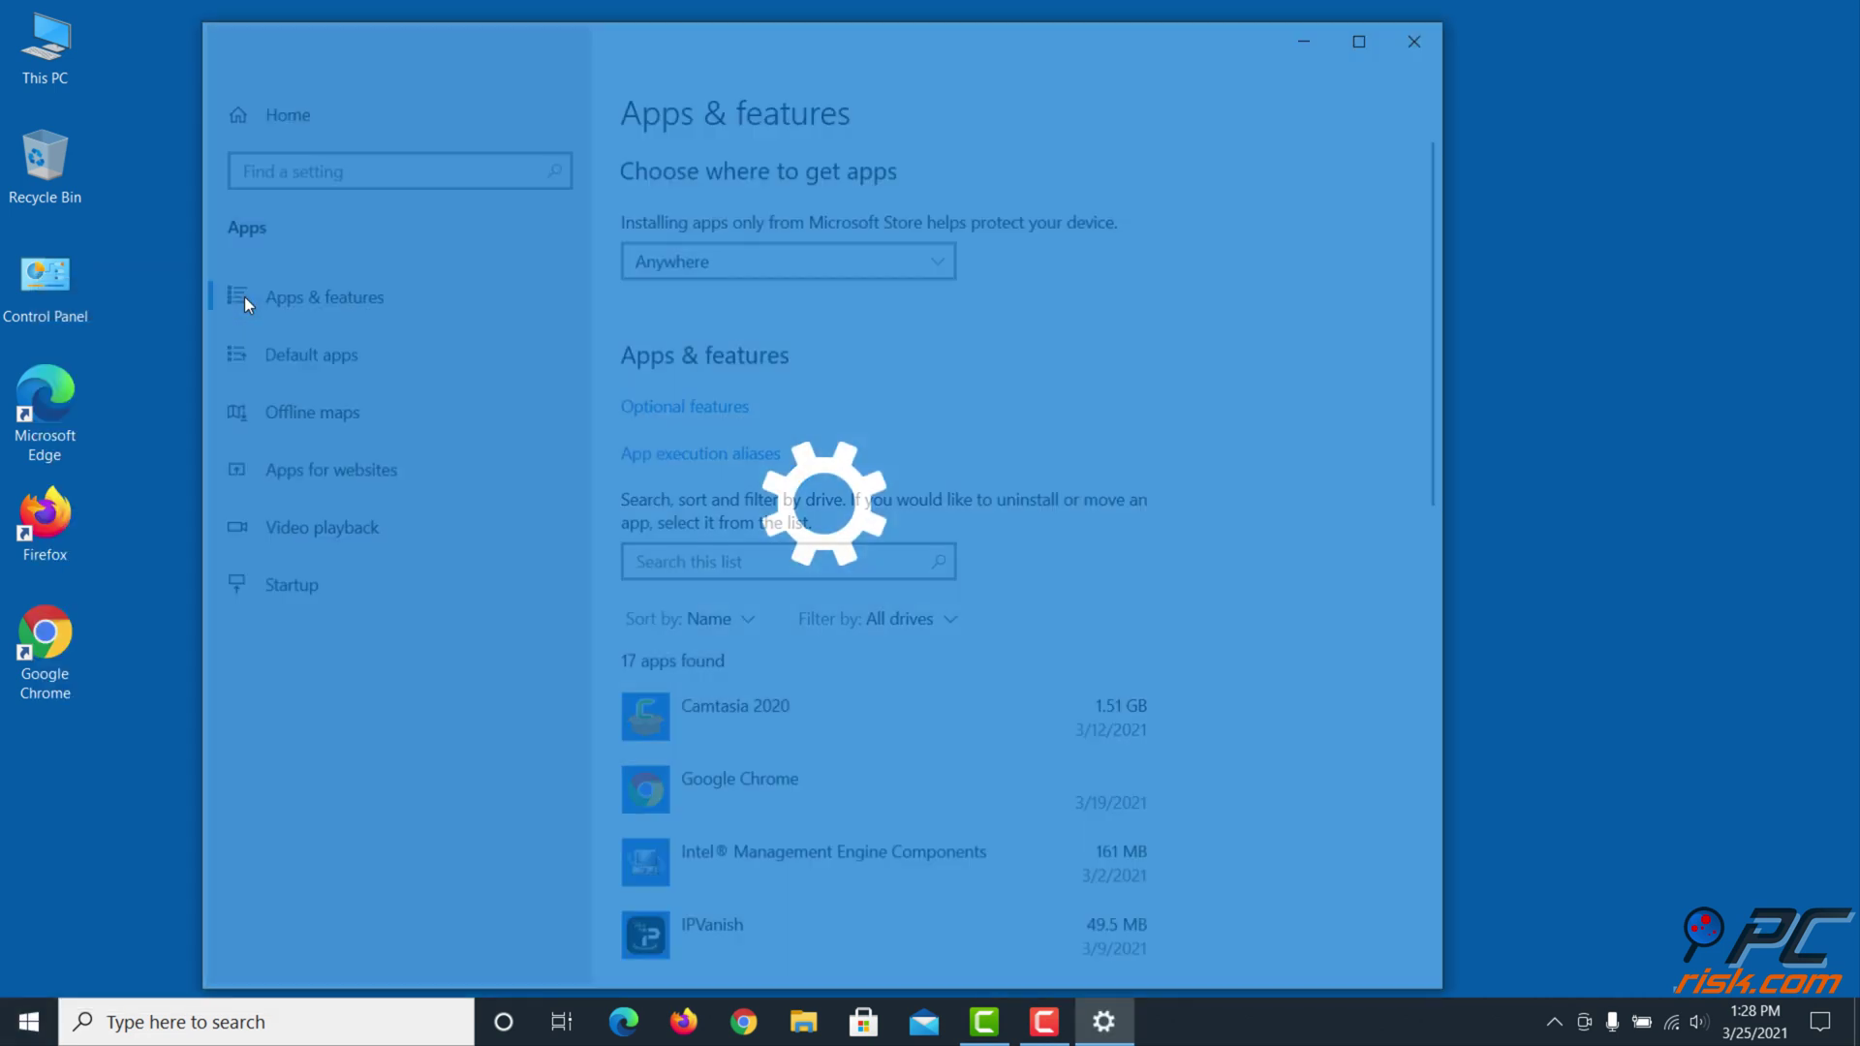
{"action": "scroll", "coordinate": [839, 584], "scroll_direction": "down", "scroll_amount": 5}
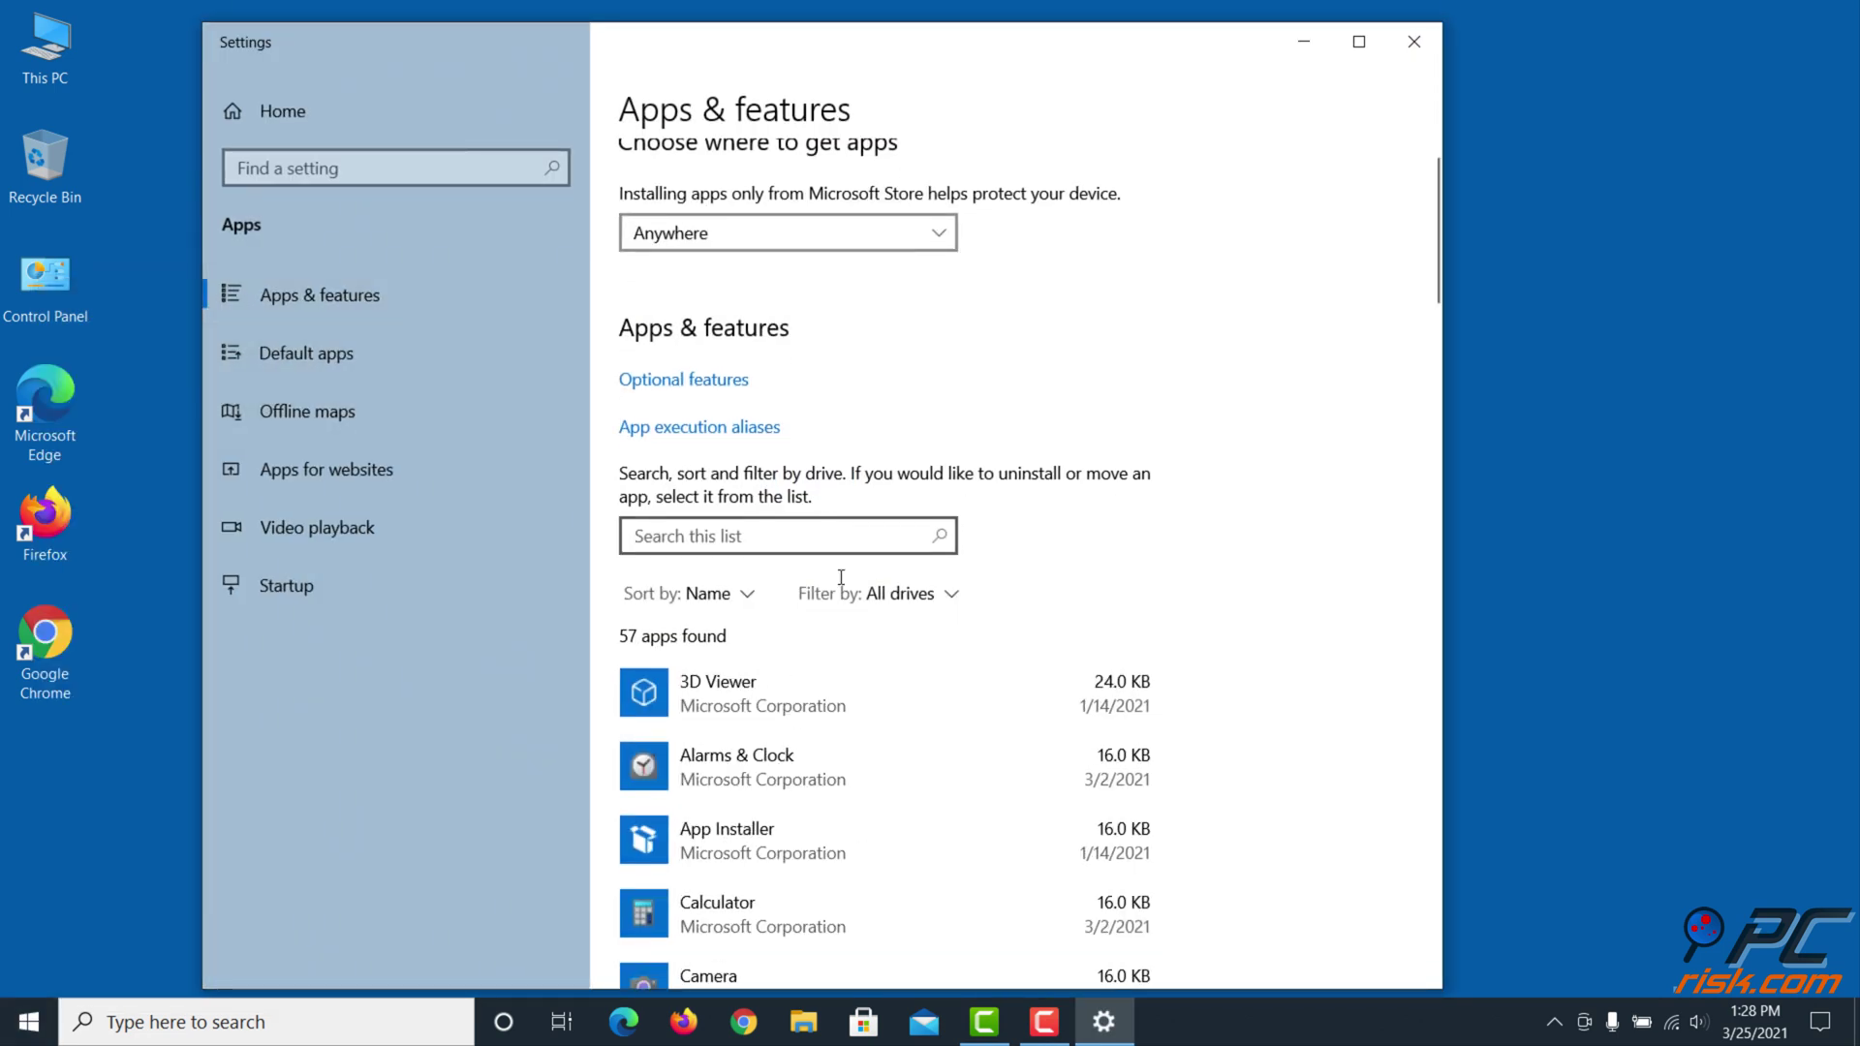
{"action": "scroll", "coordinate": [843, 584], "scroll_direction": "down", "scroll_amount": 15}
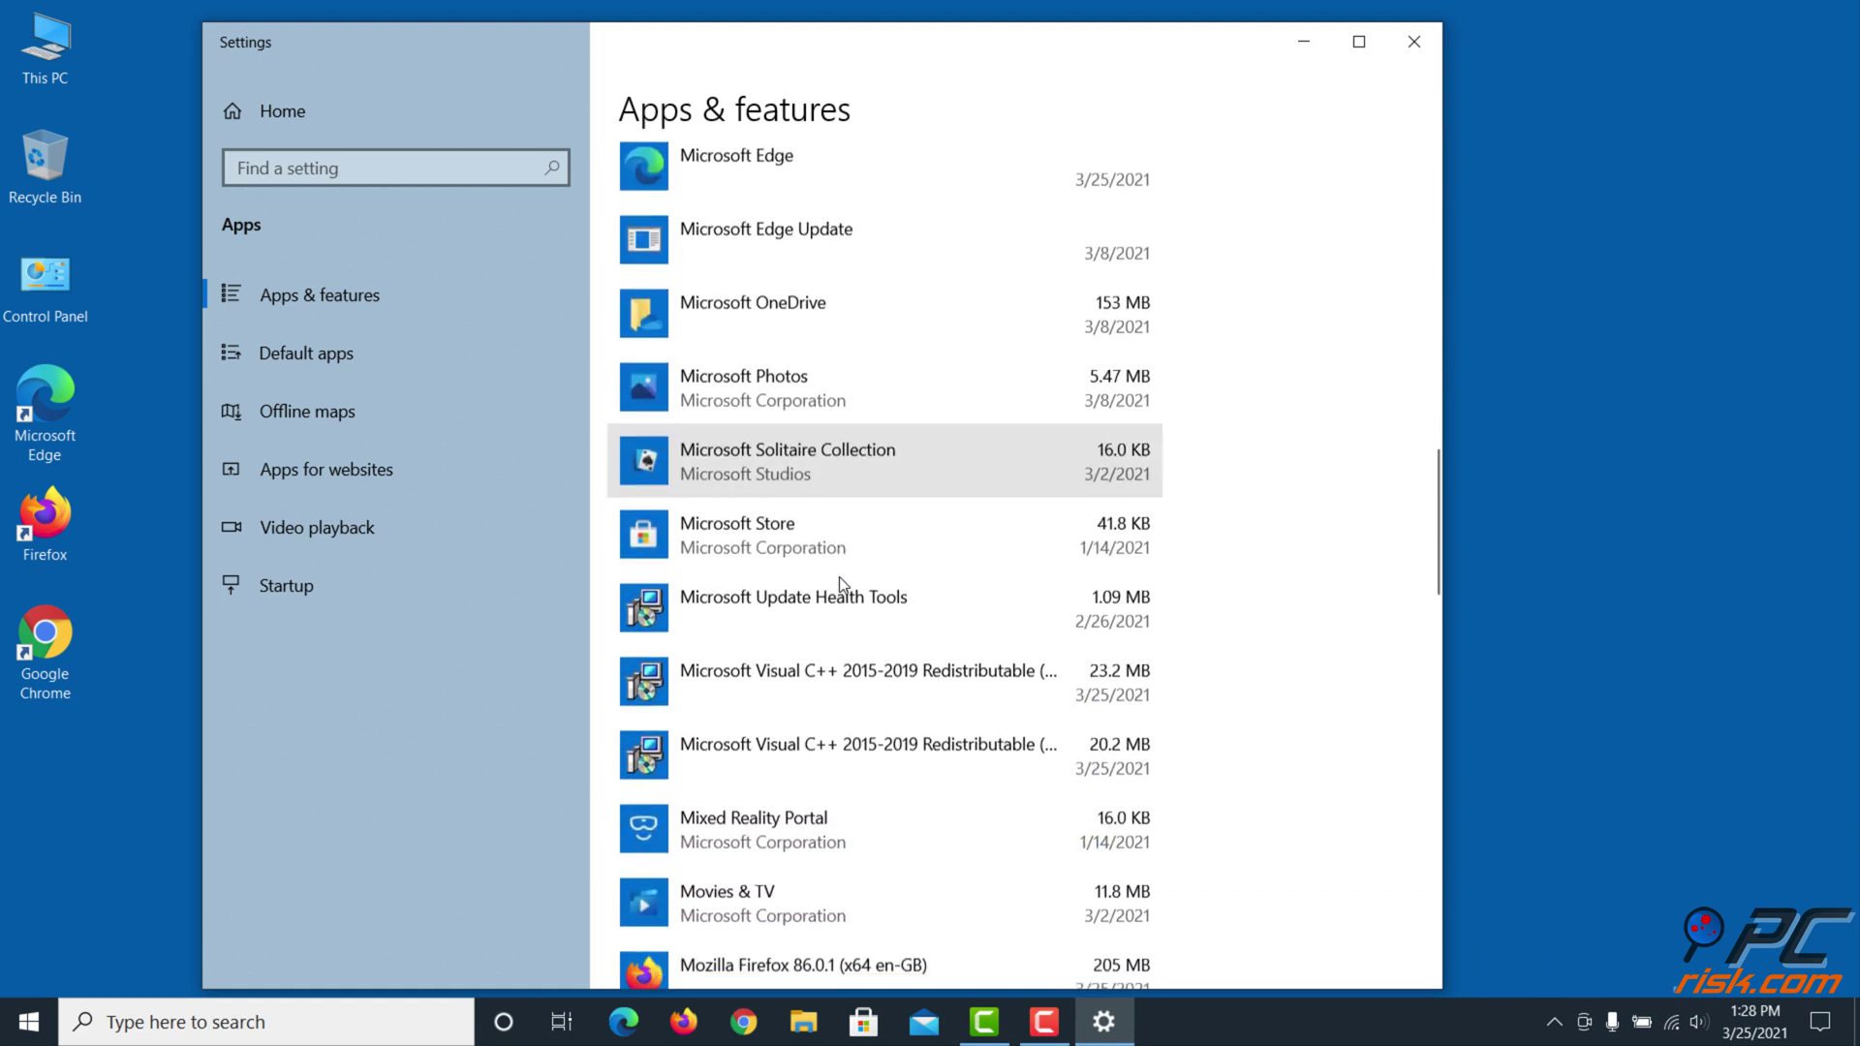
{"action": "scroll", "coordinate": [840, 581], "scroll_direction": "down", "scroll_amount": 3}
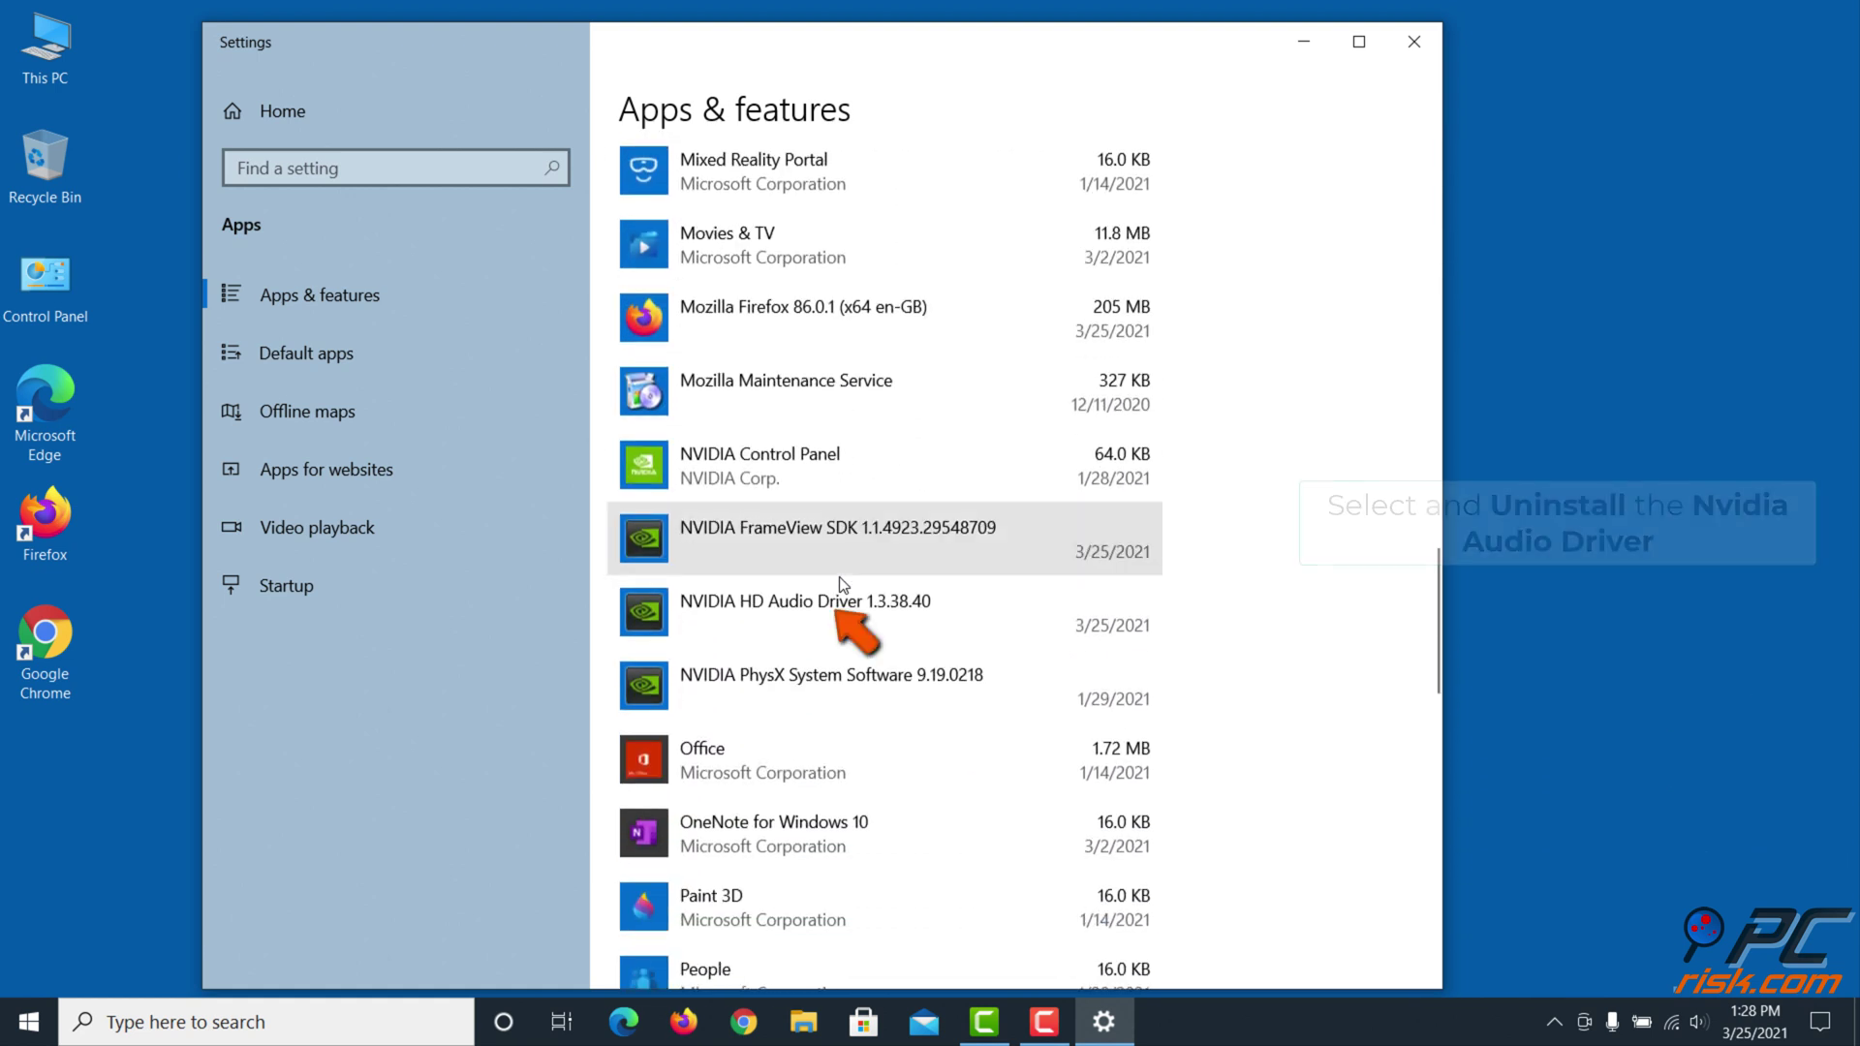
Uninstall NVIDIA HD Audio Driver 1.3.38.40 through NVIDIA's uninstaller, then close it
{"action": "left_click", "coordinate": [876, 613]}
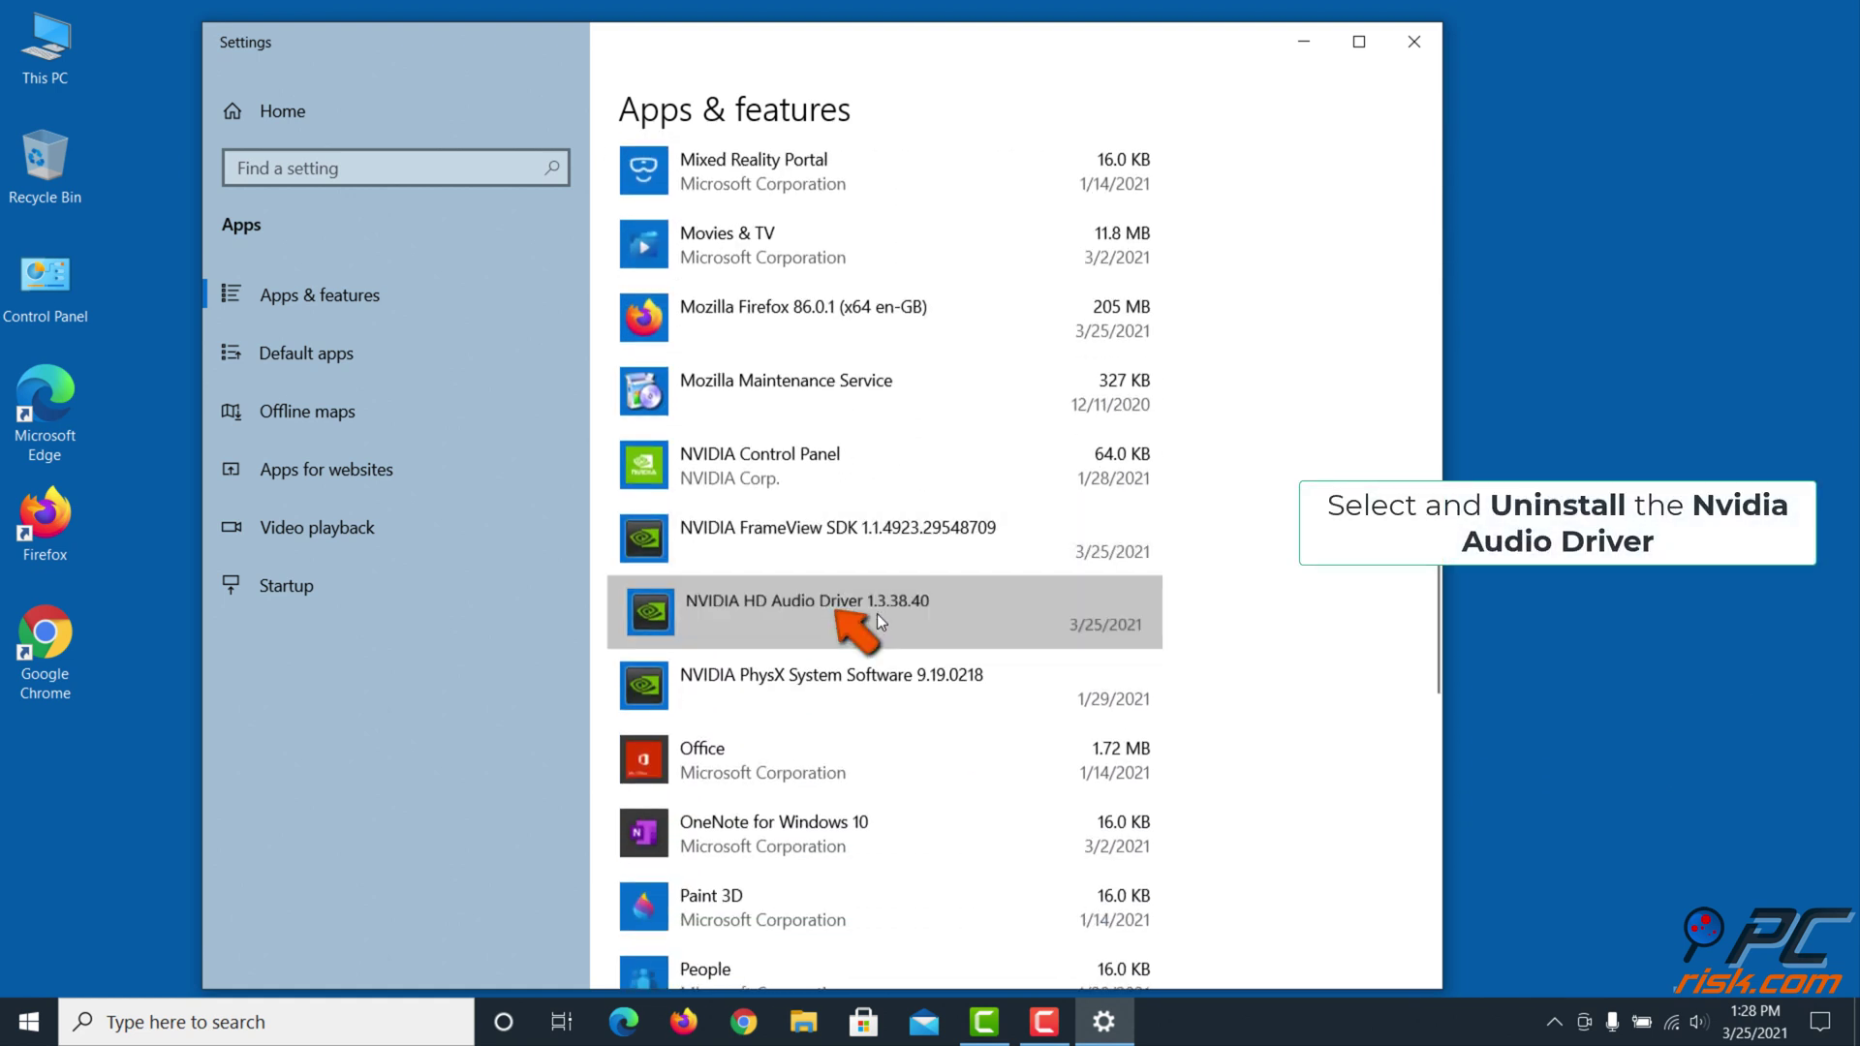
{"action": "left_click", "coordinate": [1083, 725]}
{"action": "left_click", "coordinate": [1177, 666]}
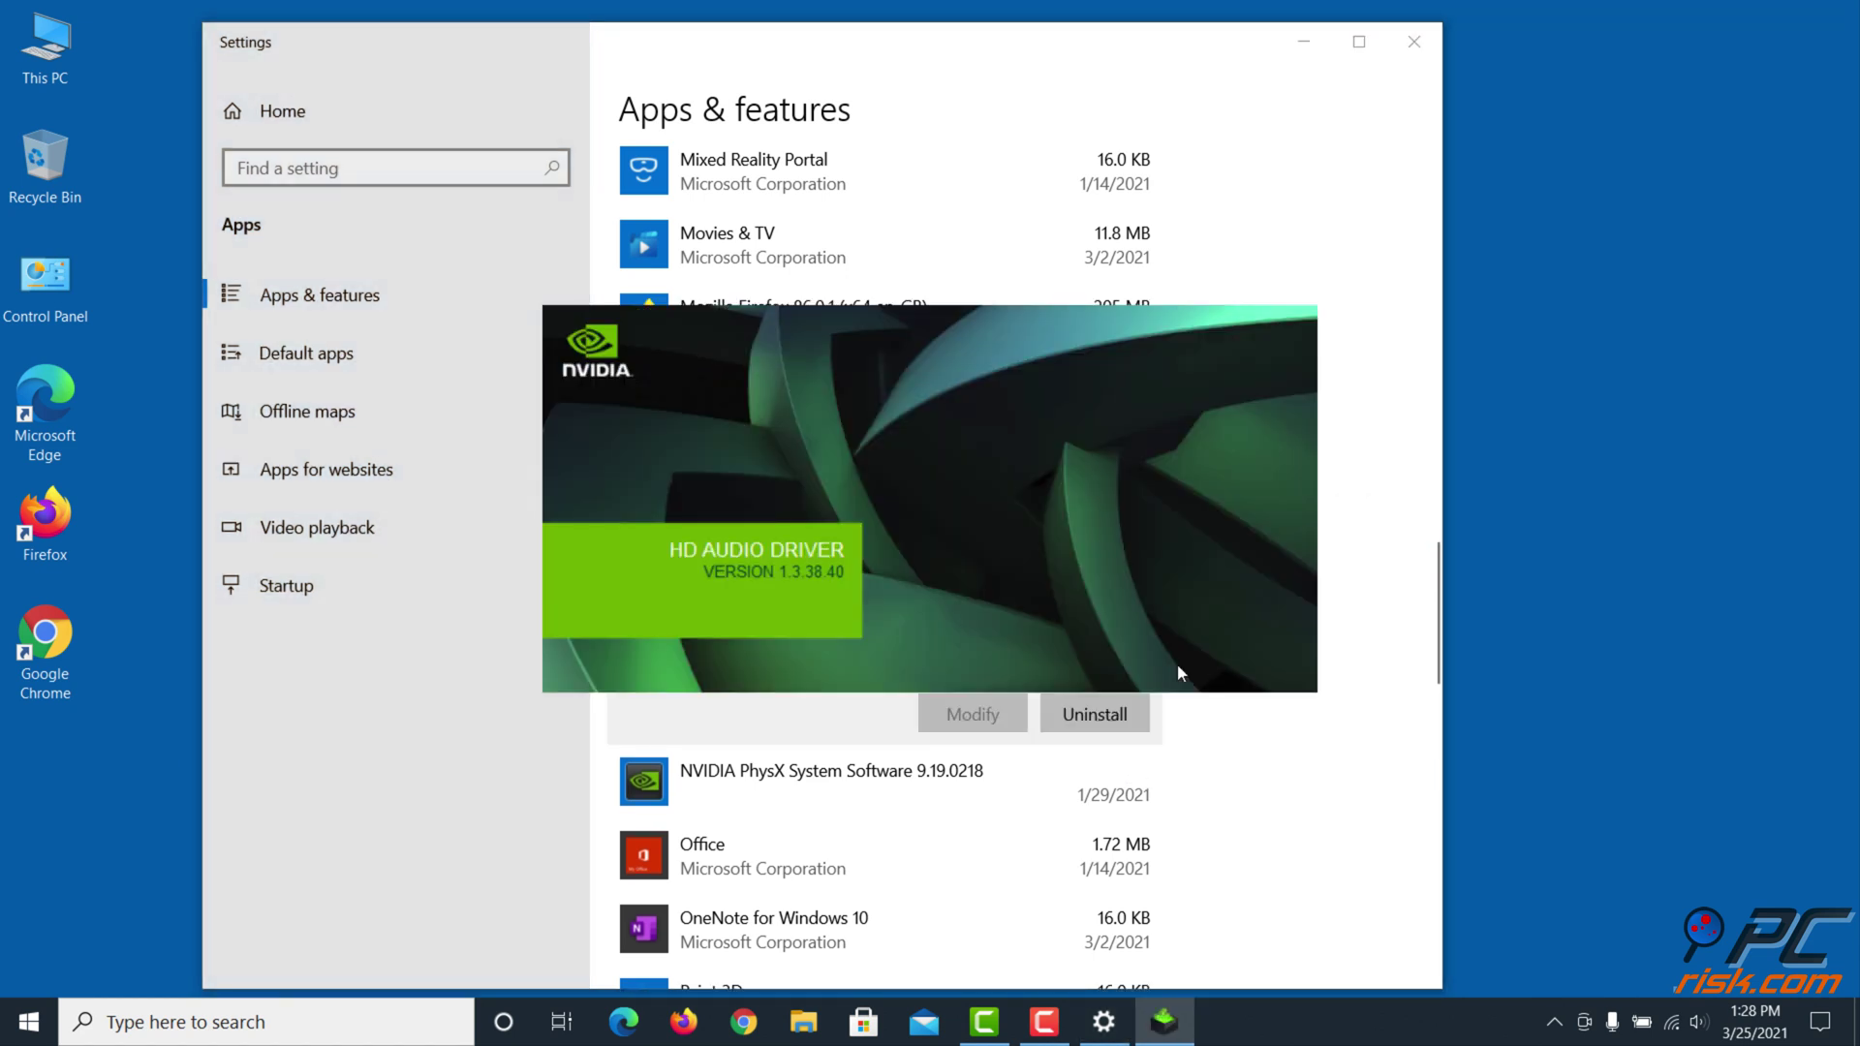
{"action": "left_click", "coordinate": [1114, 732]}
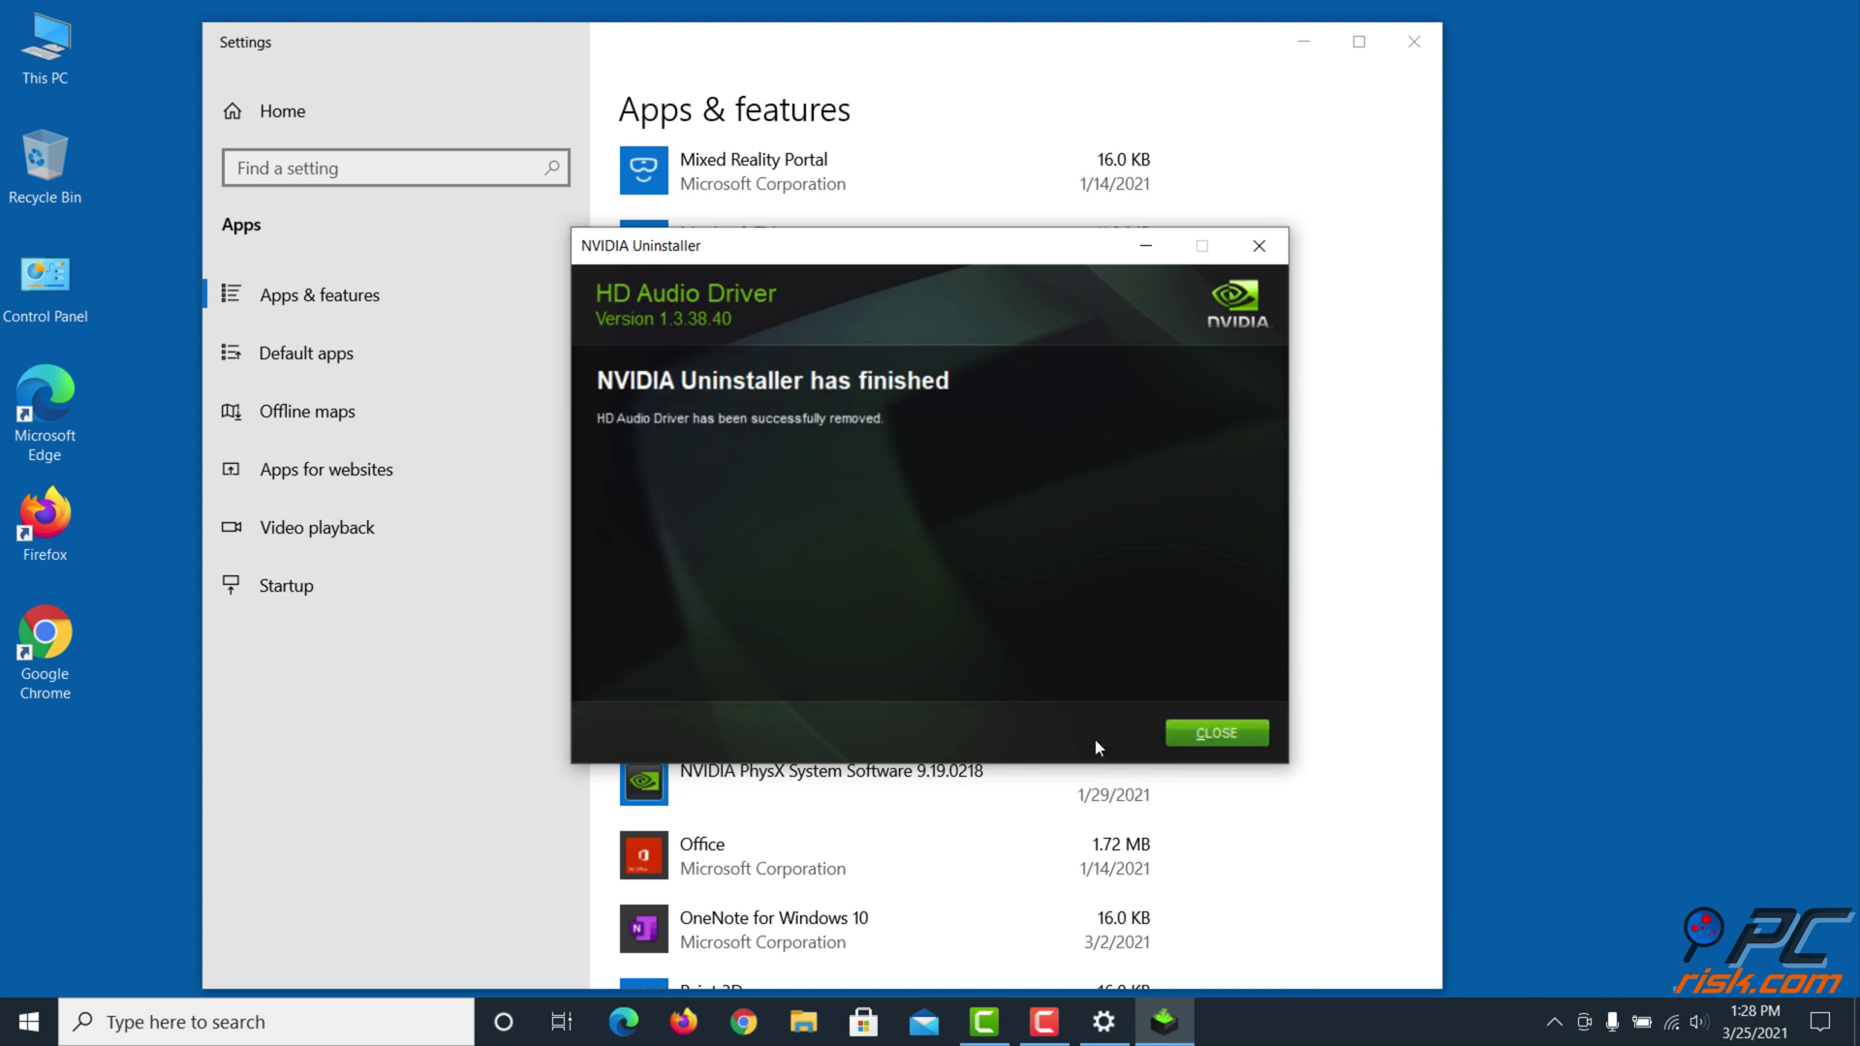
{"action": "left_click", "coordinate": [1192, 734]}
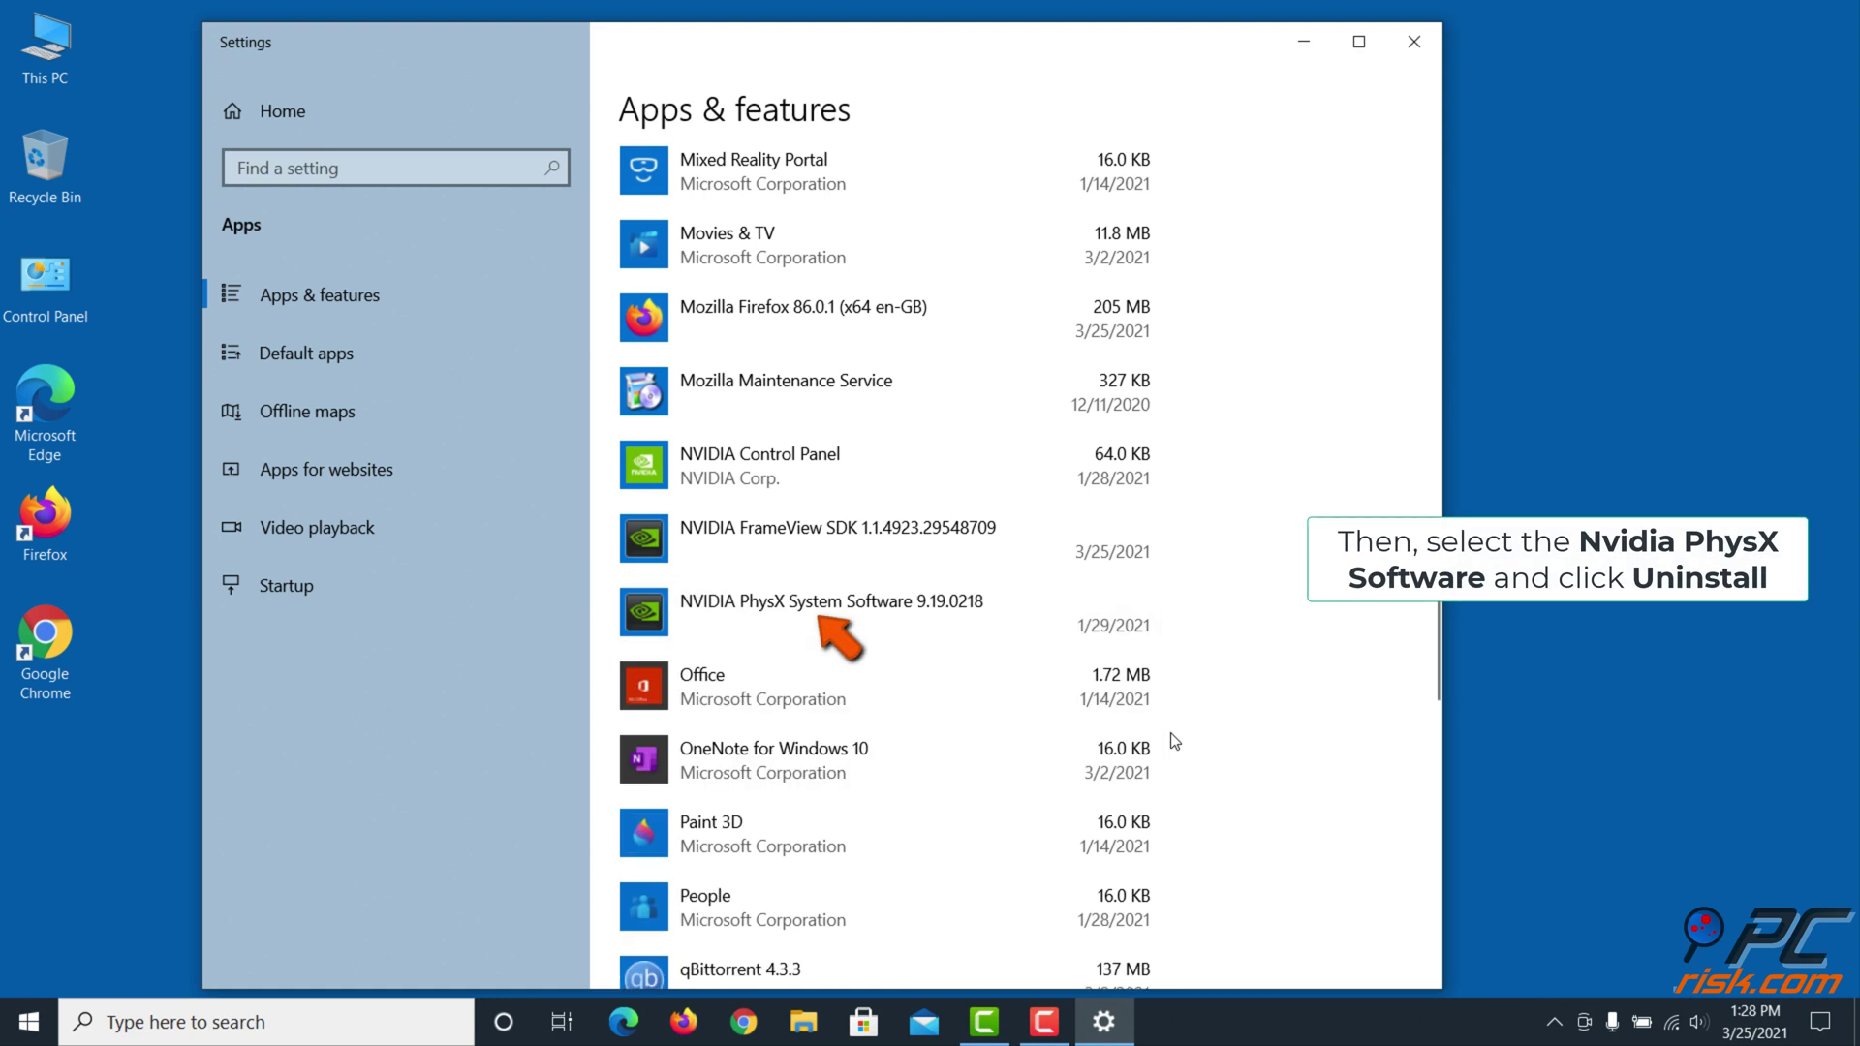
Uninstall NVIDIA PhysX System Software 9.19.0218 from Apps & features
{"action": "left_click", "coordinate": [1106, 595]}
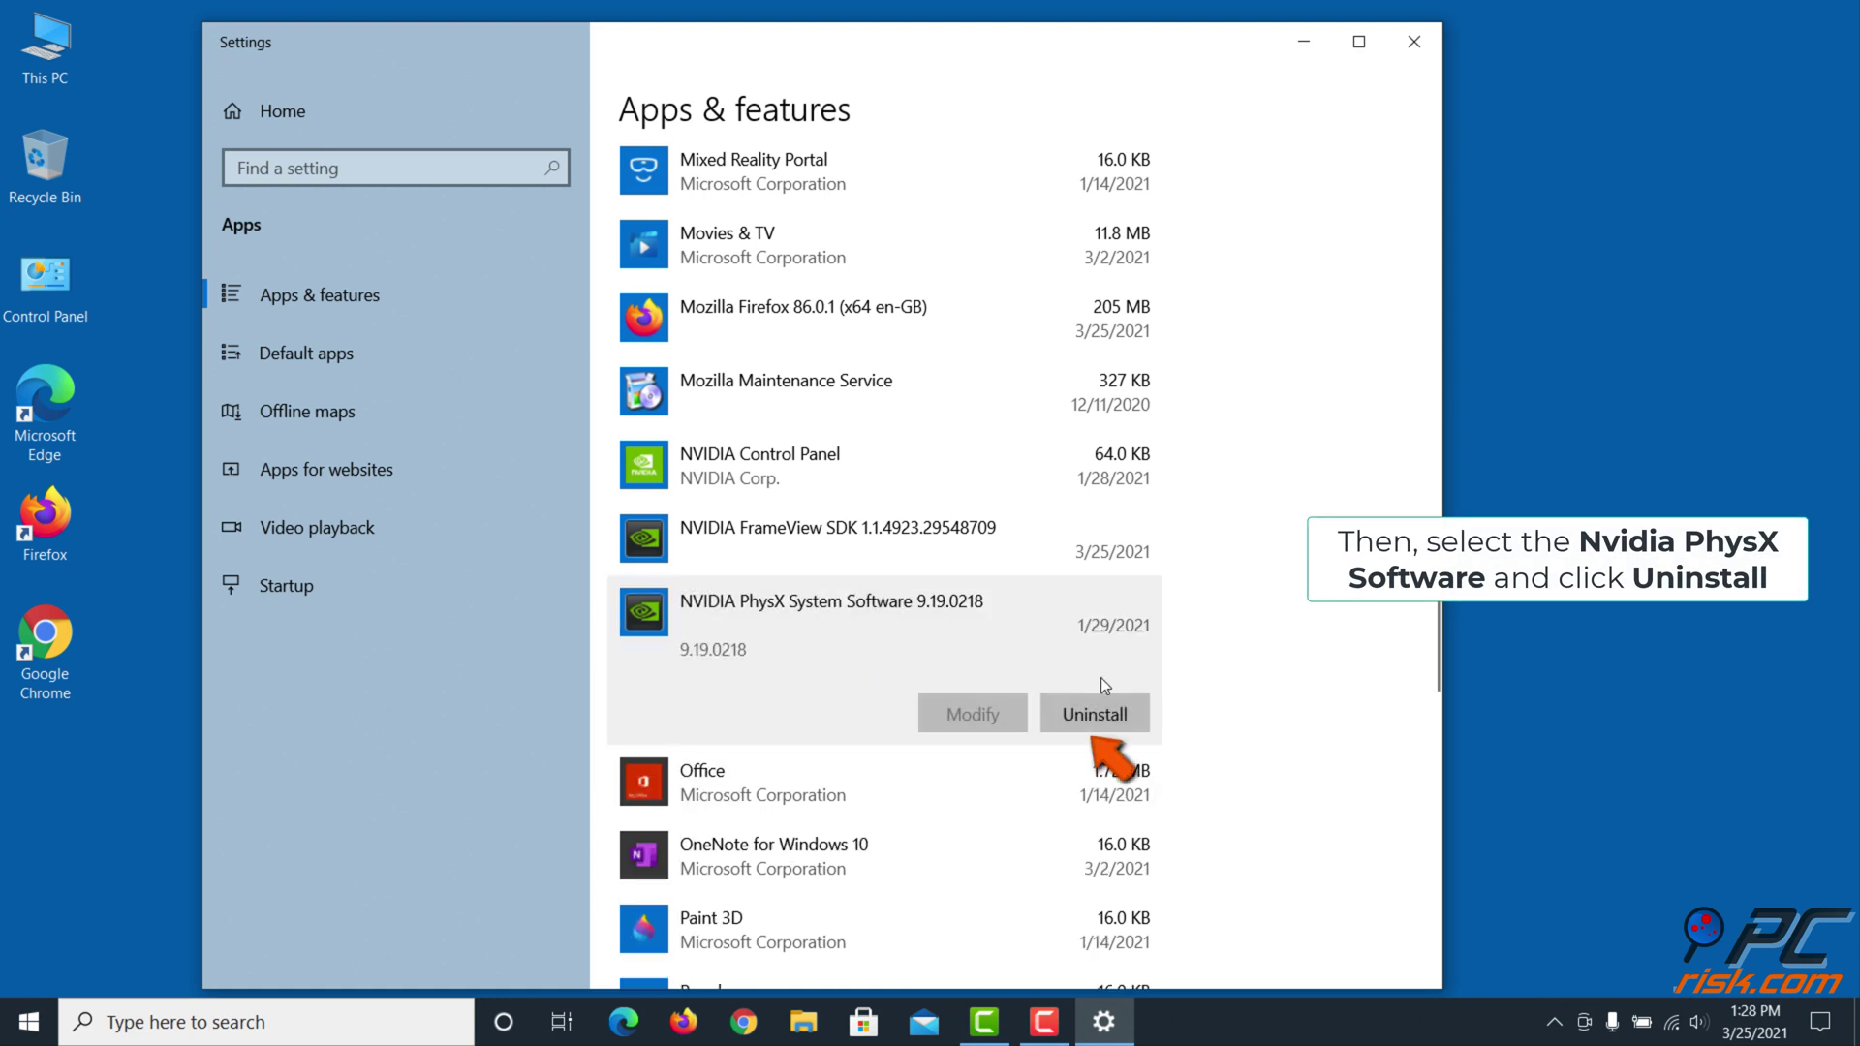
{"action": "left_click", "coordinate": [1102, 713]}
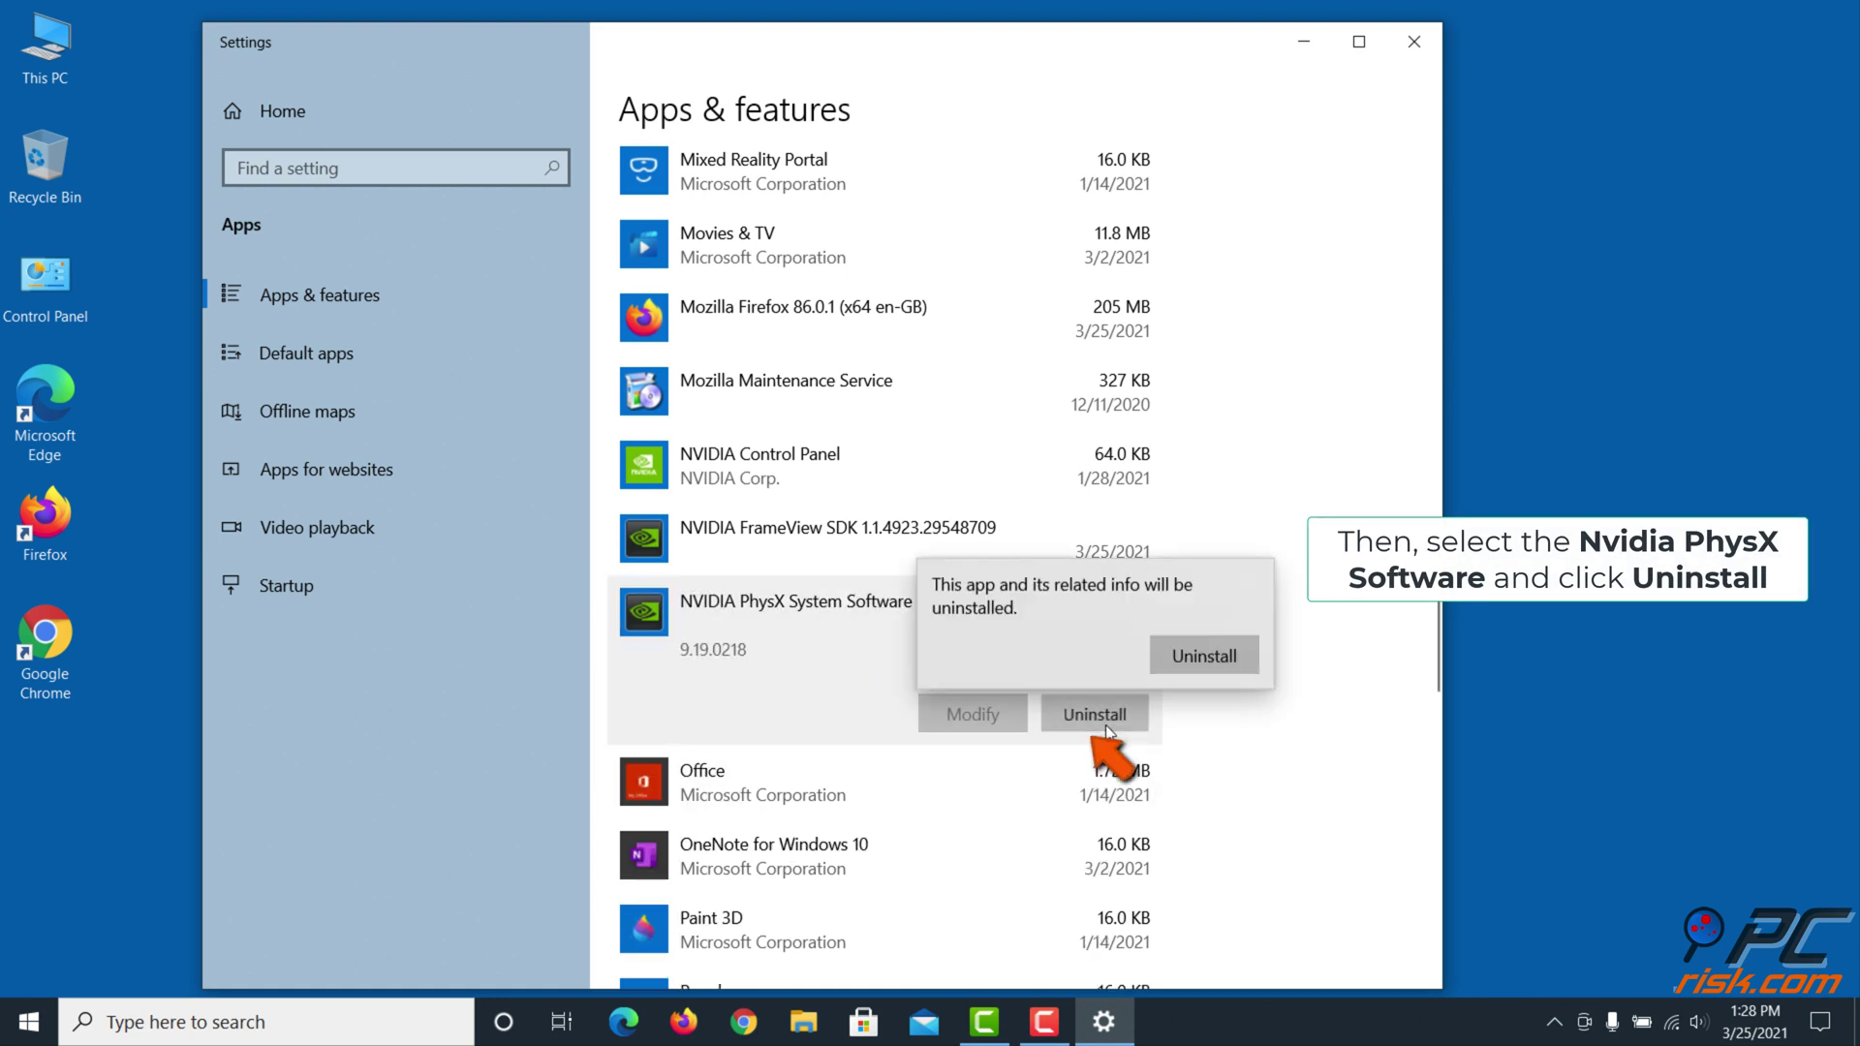
{"action": "left_click", "coordinate": [1207, 667]}
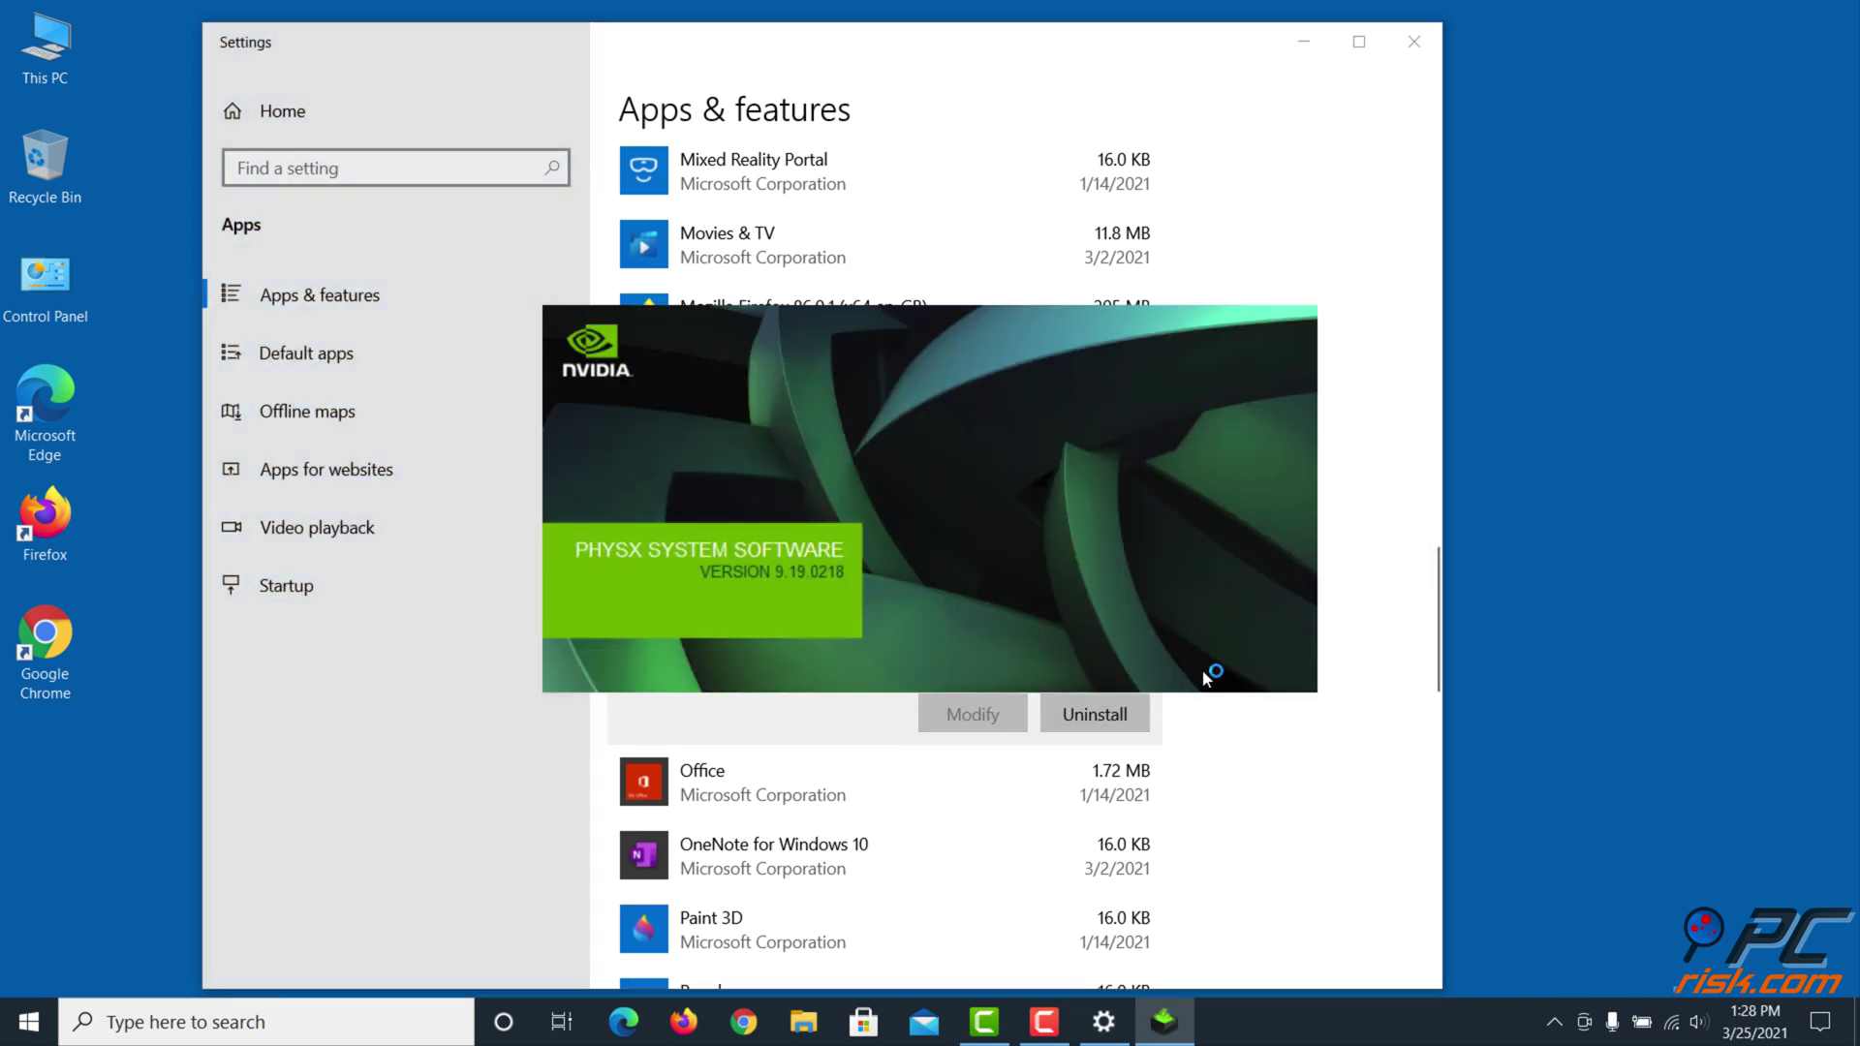
{"action": "left_click", "coordinate": [1124, 736]}
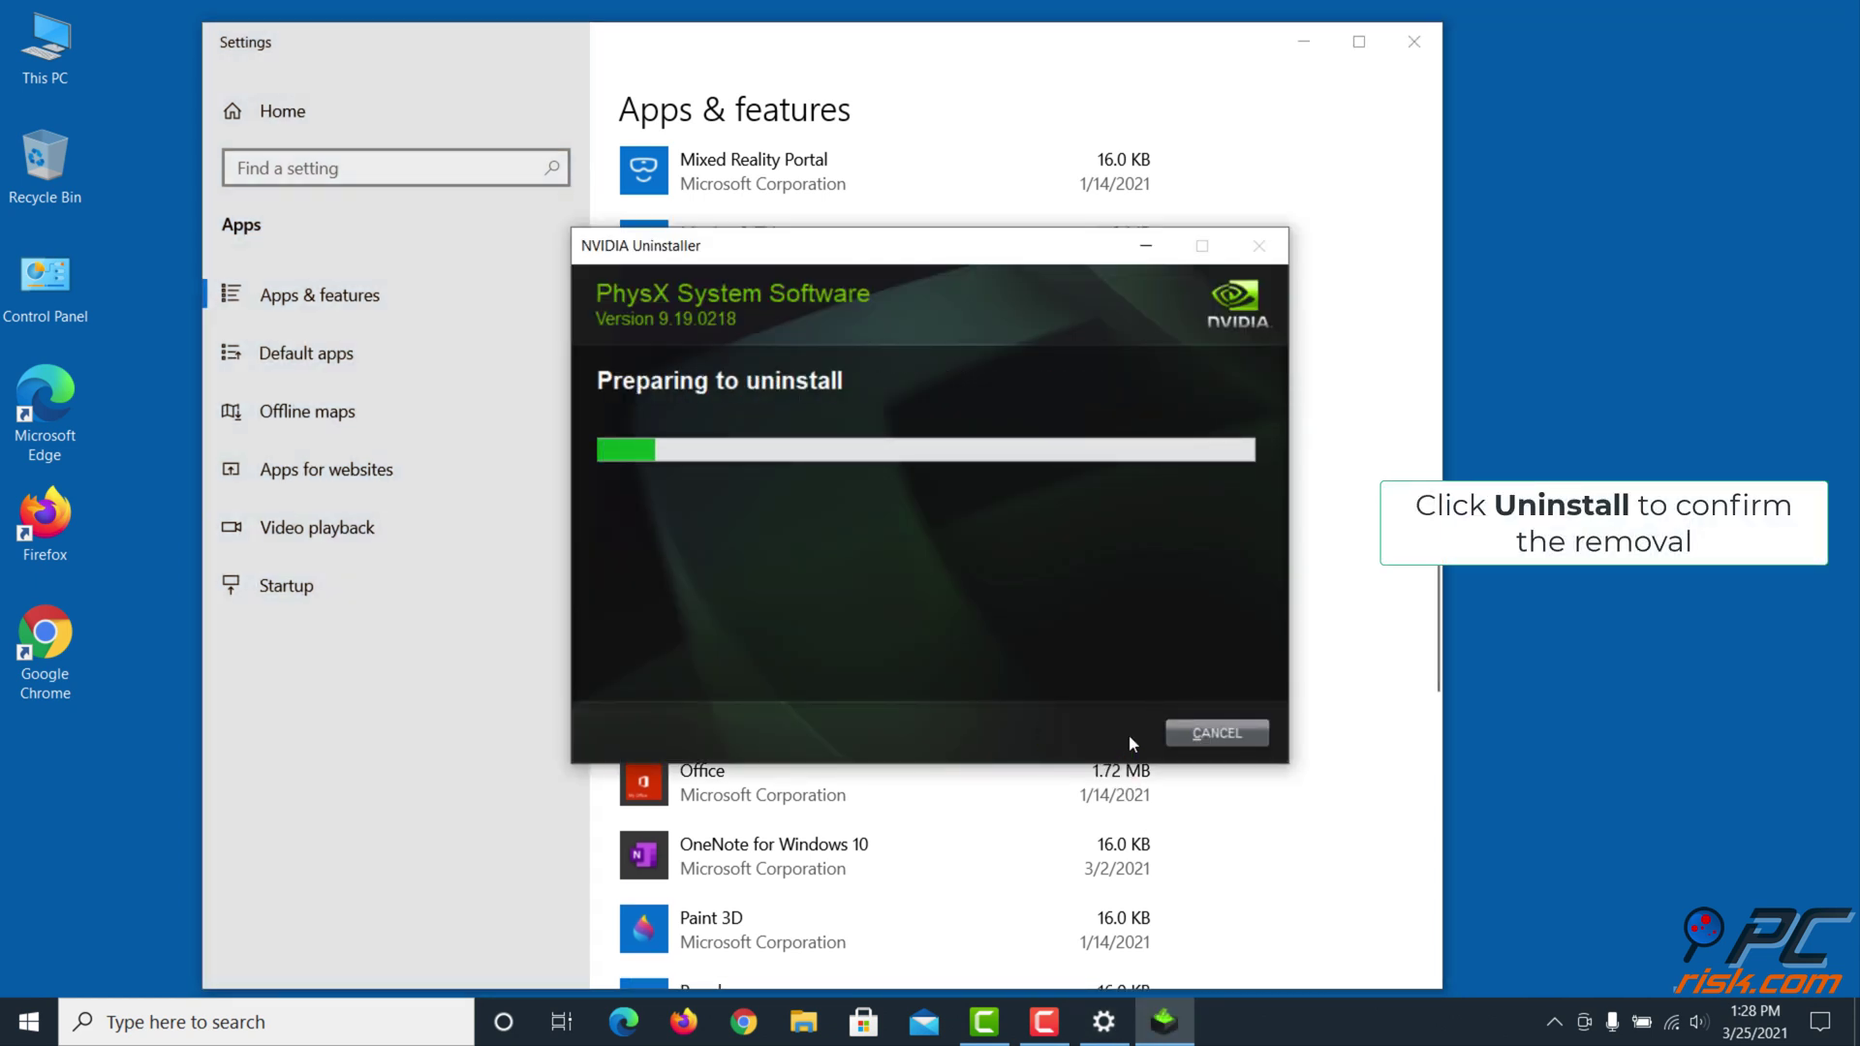
{"action": "left_click", "coordinate": [1180, 732]}
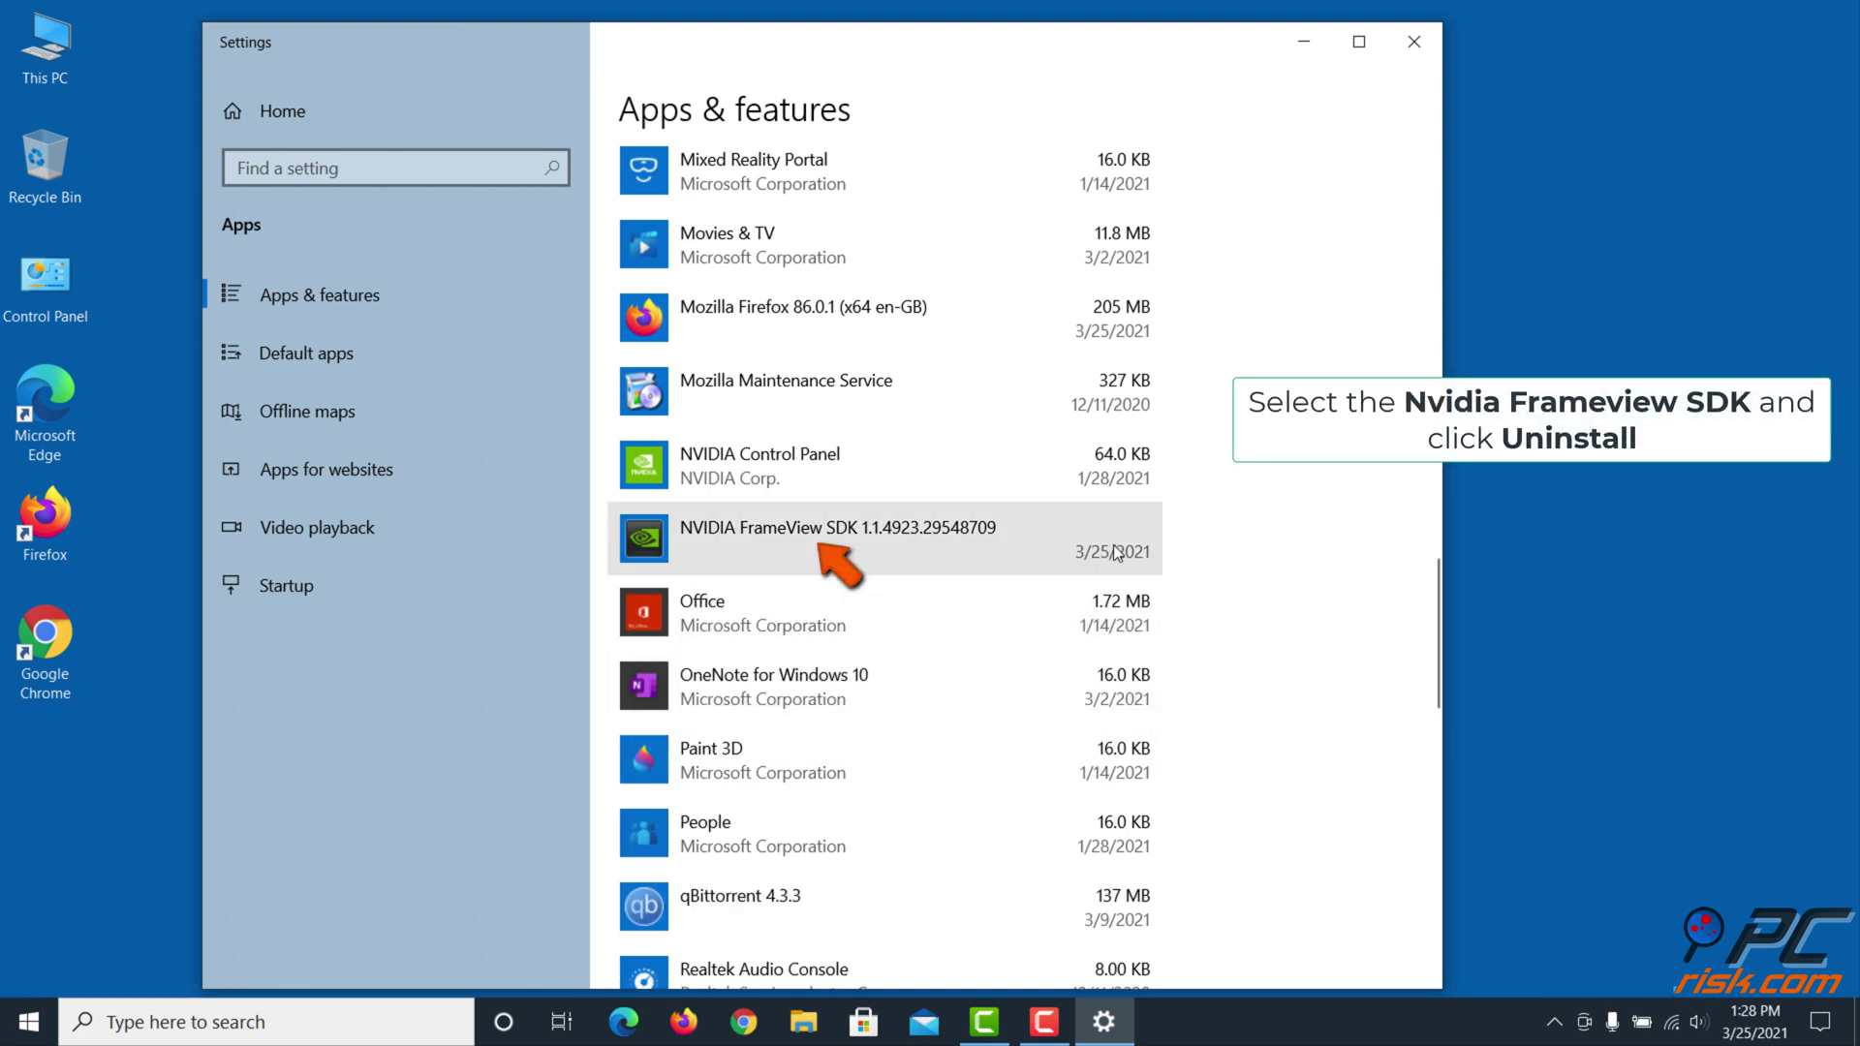
Uninstall NVIDIA FrameView SDK and close its finished uninstaller
{"action": "left_click", "coordinate": [1113, 550]}
{"action": "left_click", "coordinate": [1102, 649]}
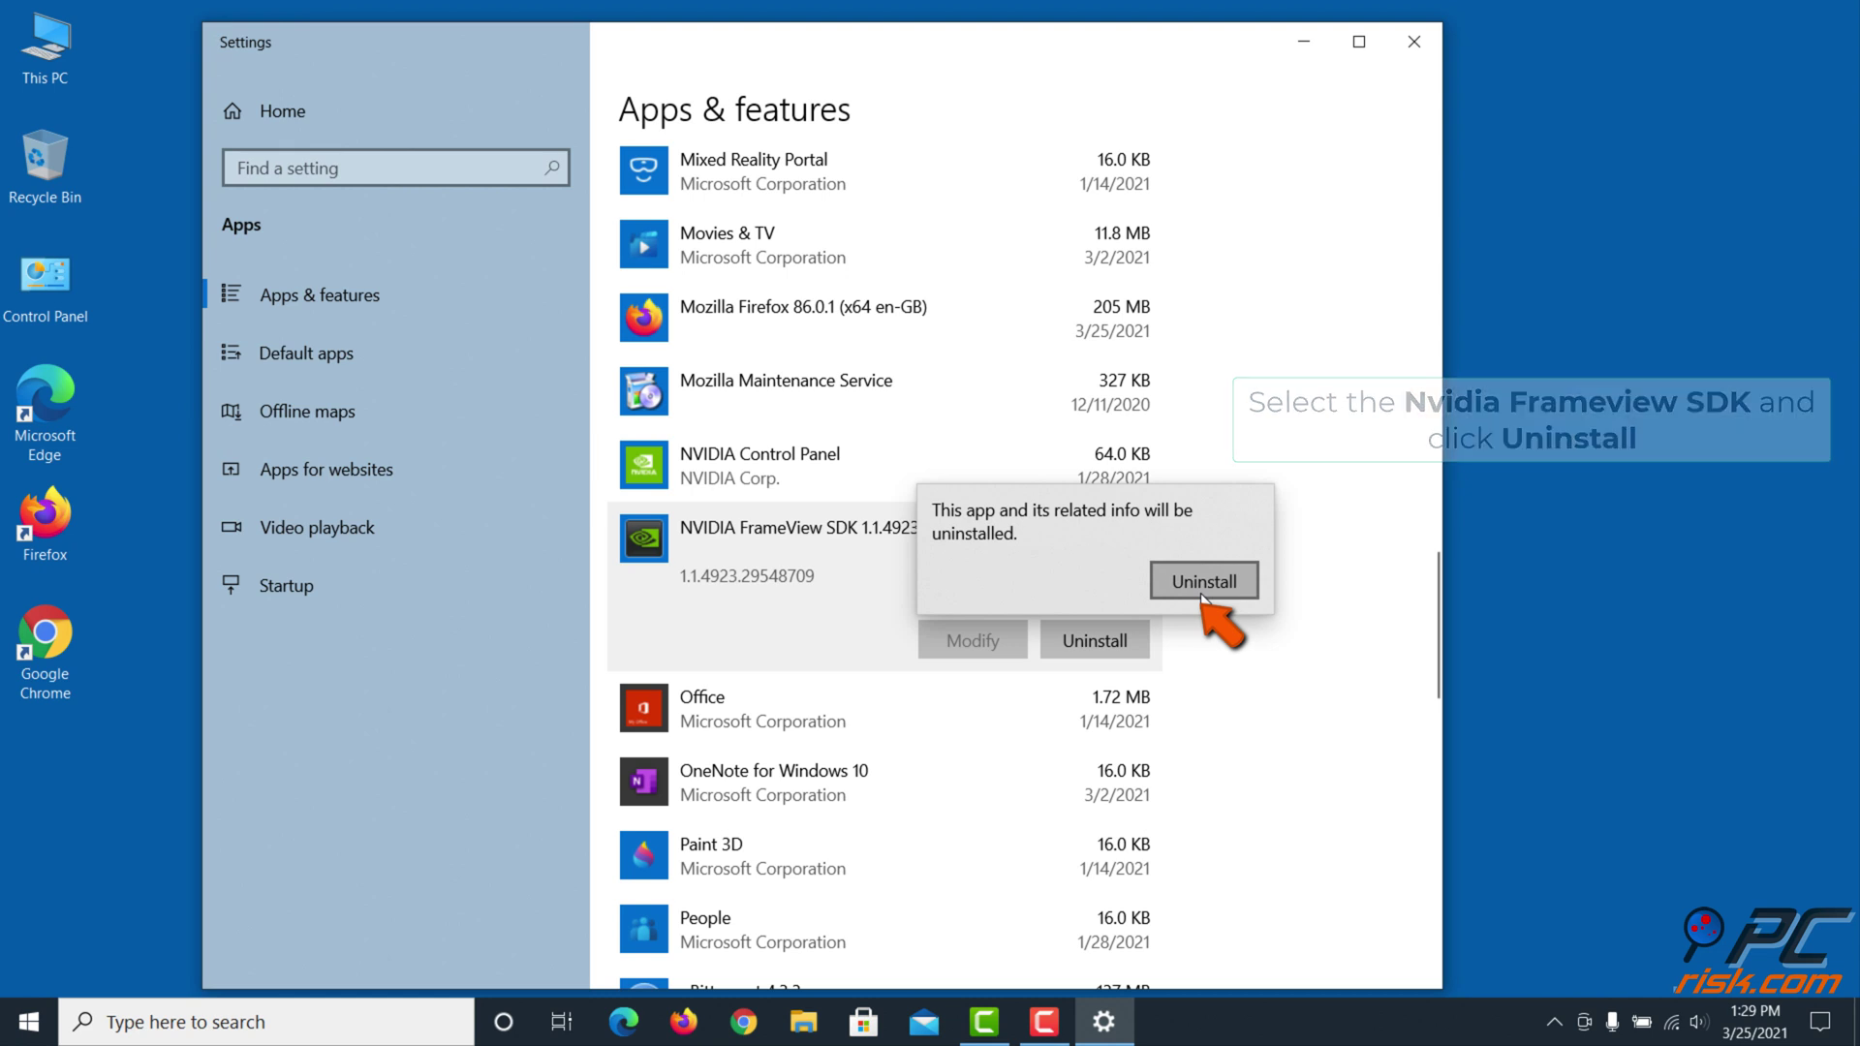
{"action": "left_click", "coordinate": [1199, 592]}
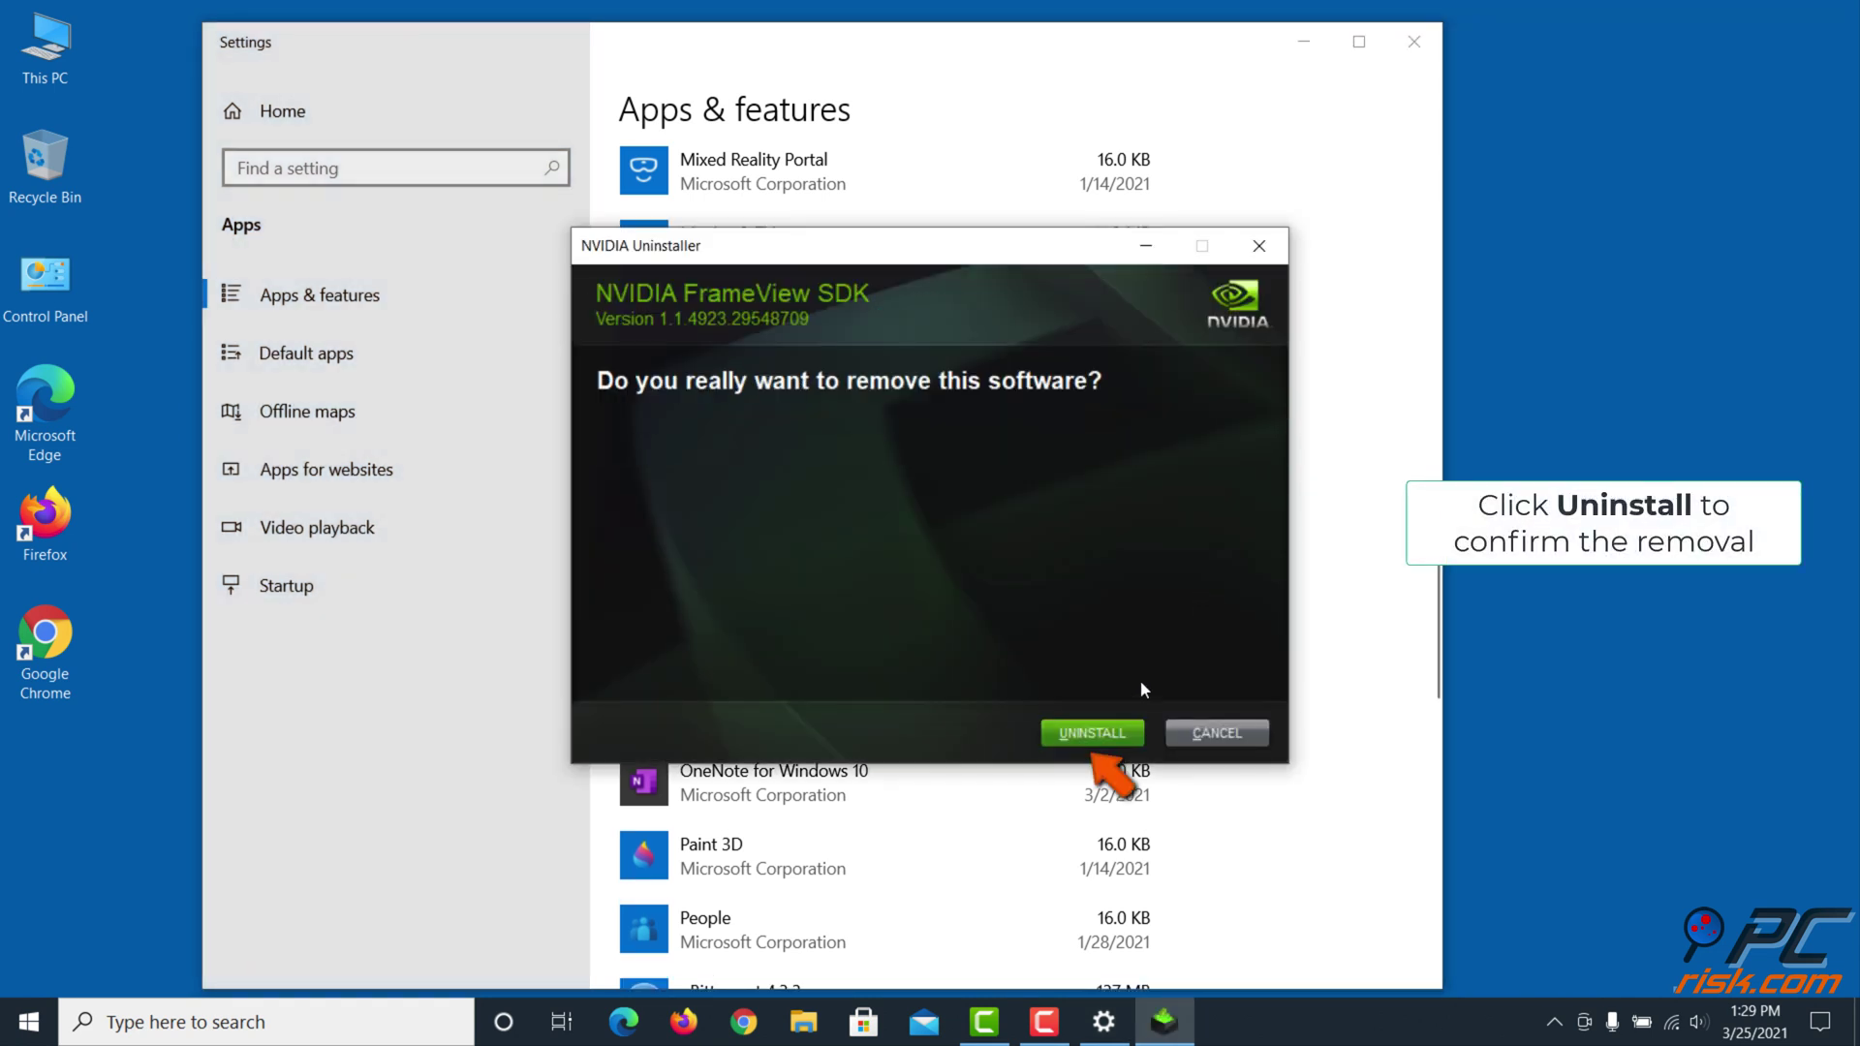
{"action": "left_click", "coordinate": [1092, 744]}
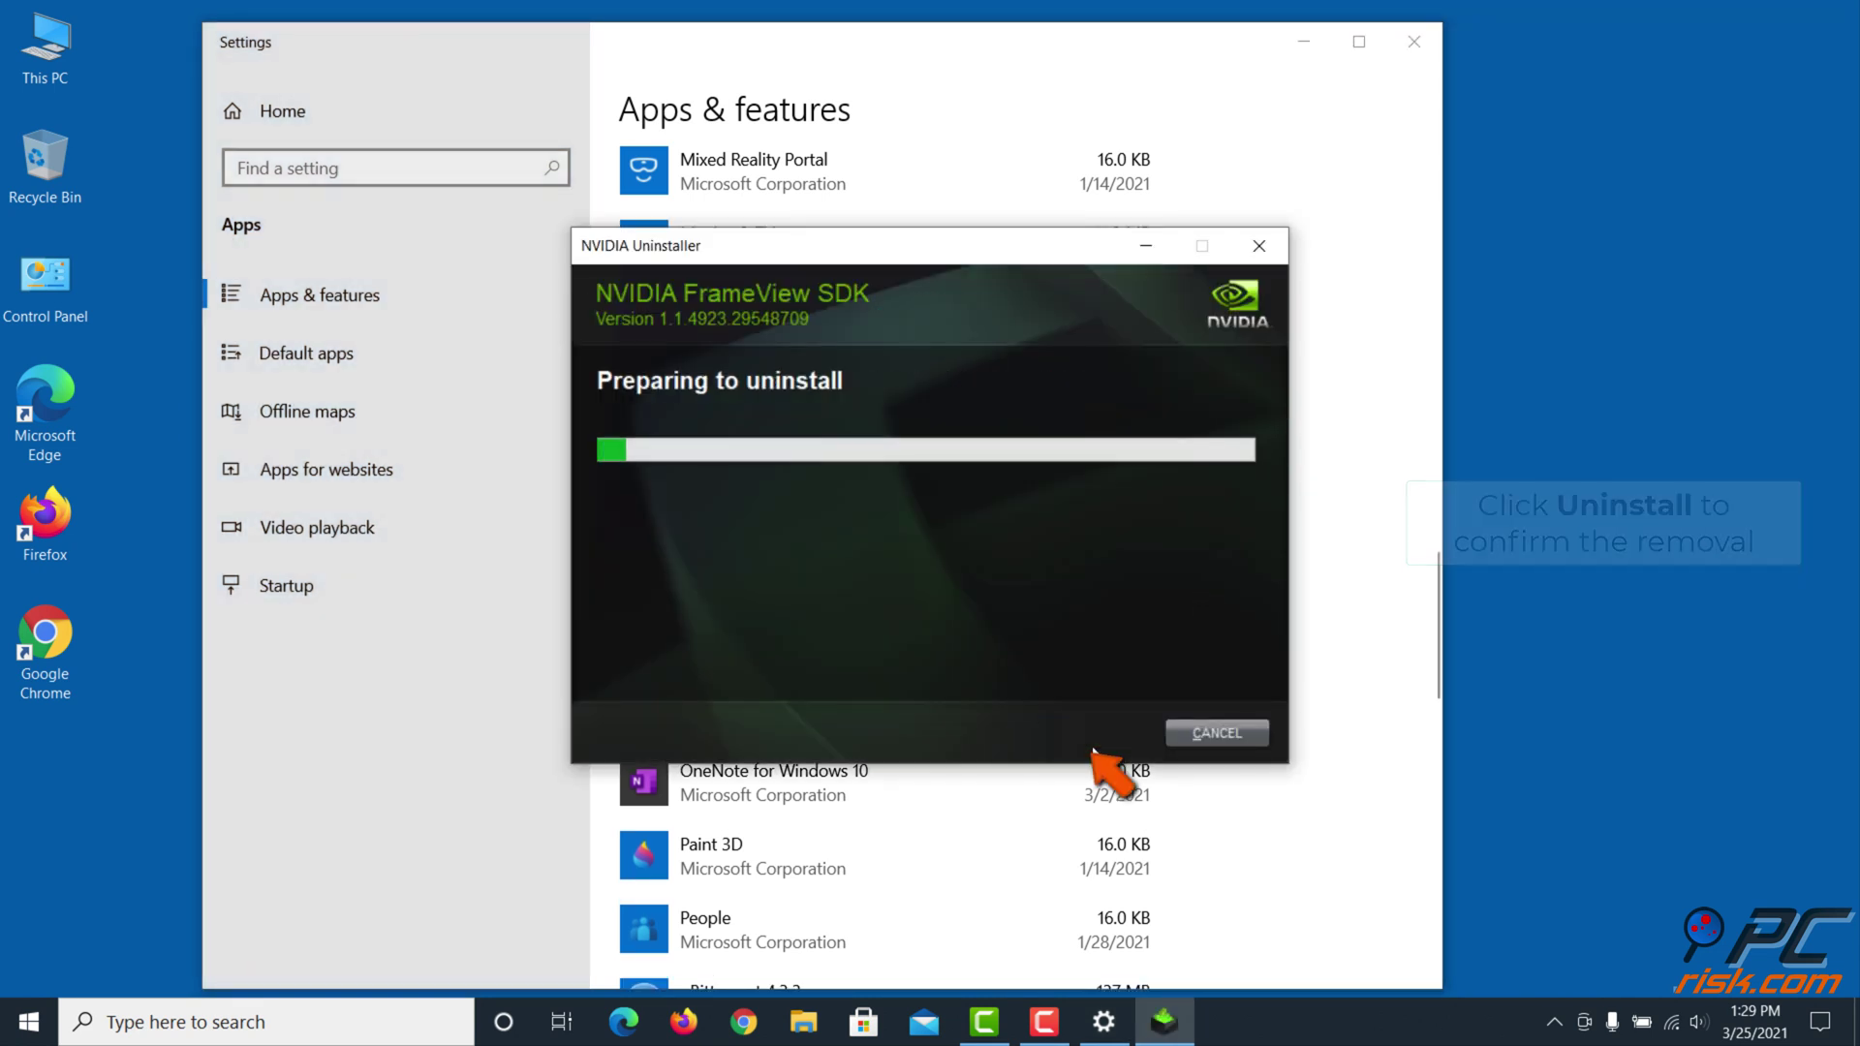
{"action": "left_click", "coordinate": [1176, 733]}
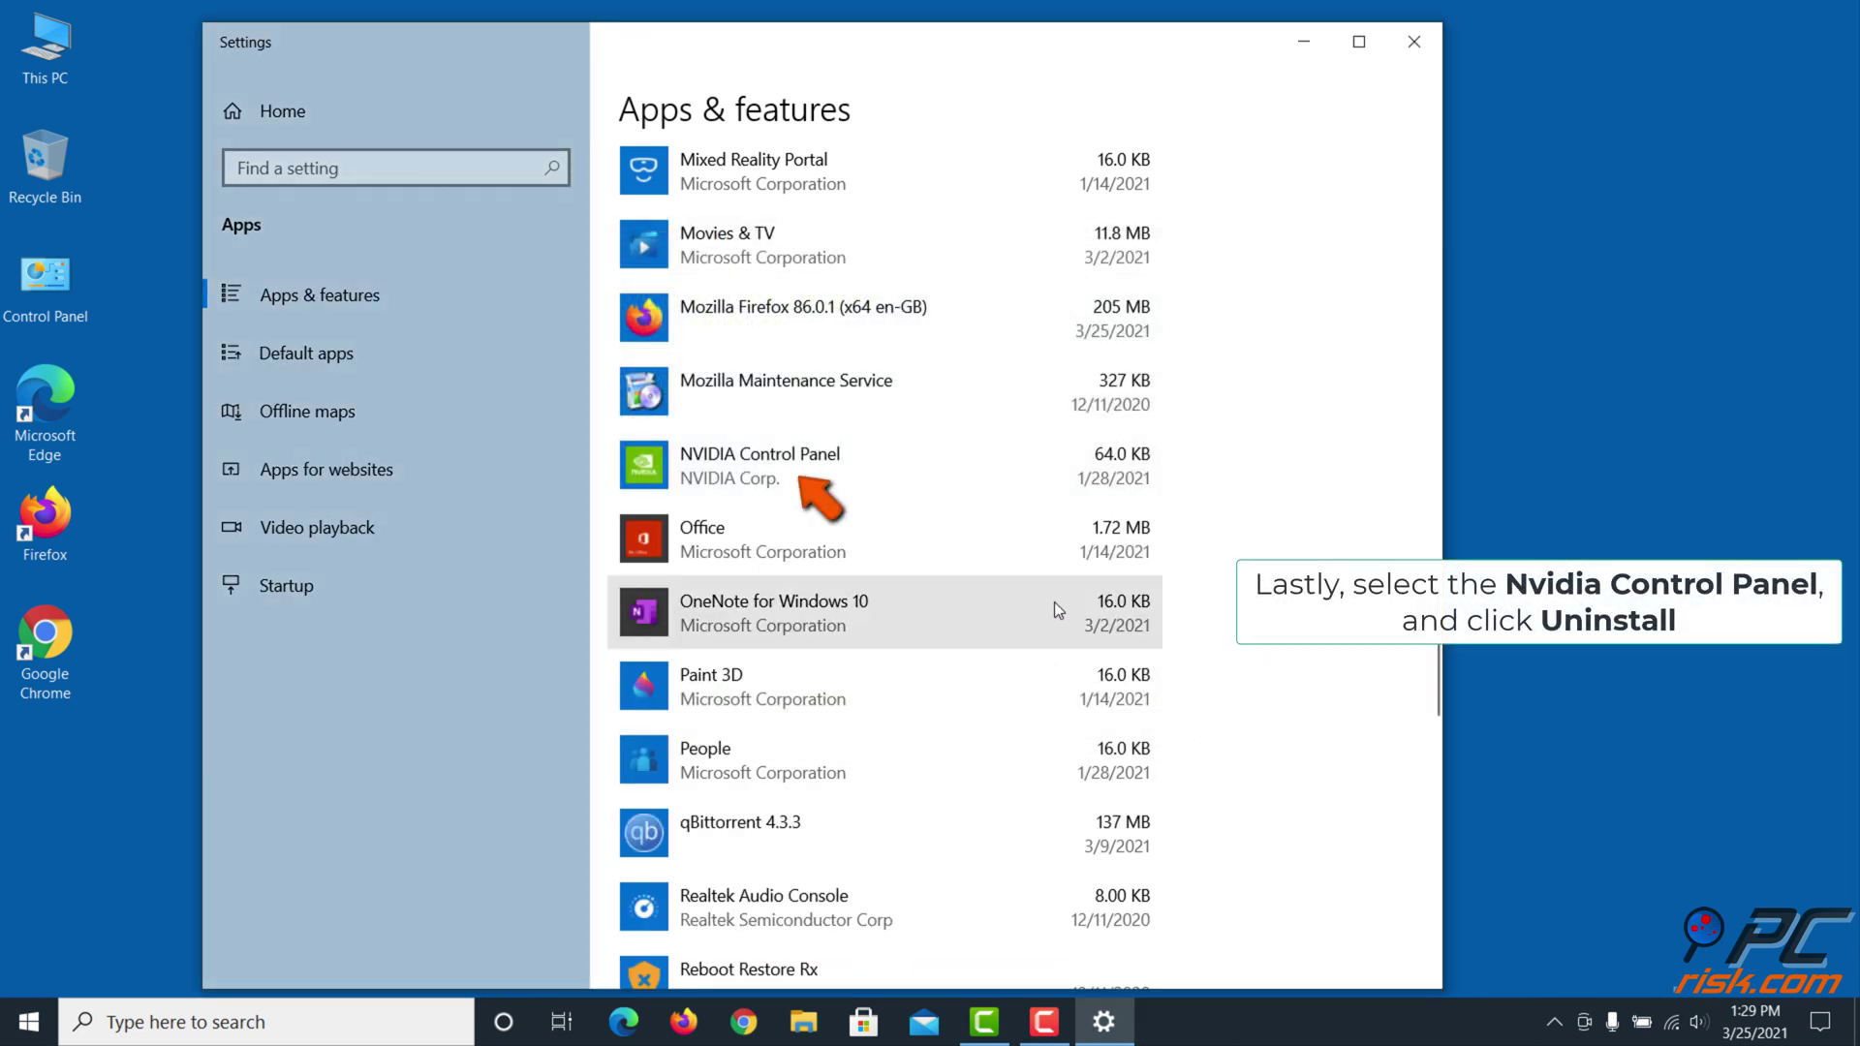
Remove NVIDIA Control Panel from Apps & features, then exit Settings to the desktop
{"action": "left_click", "coordinate": [1025, 481]}
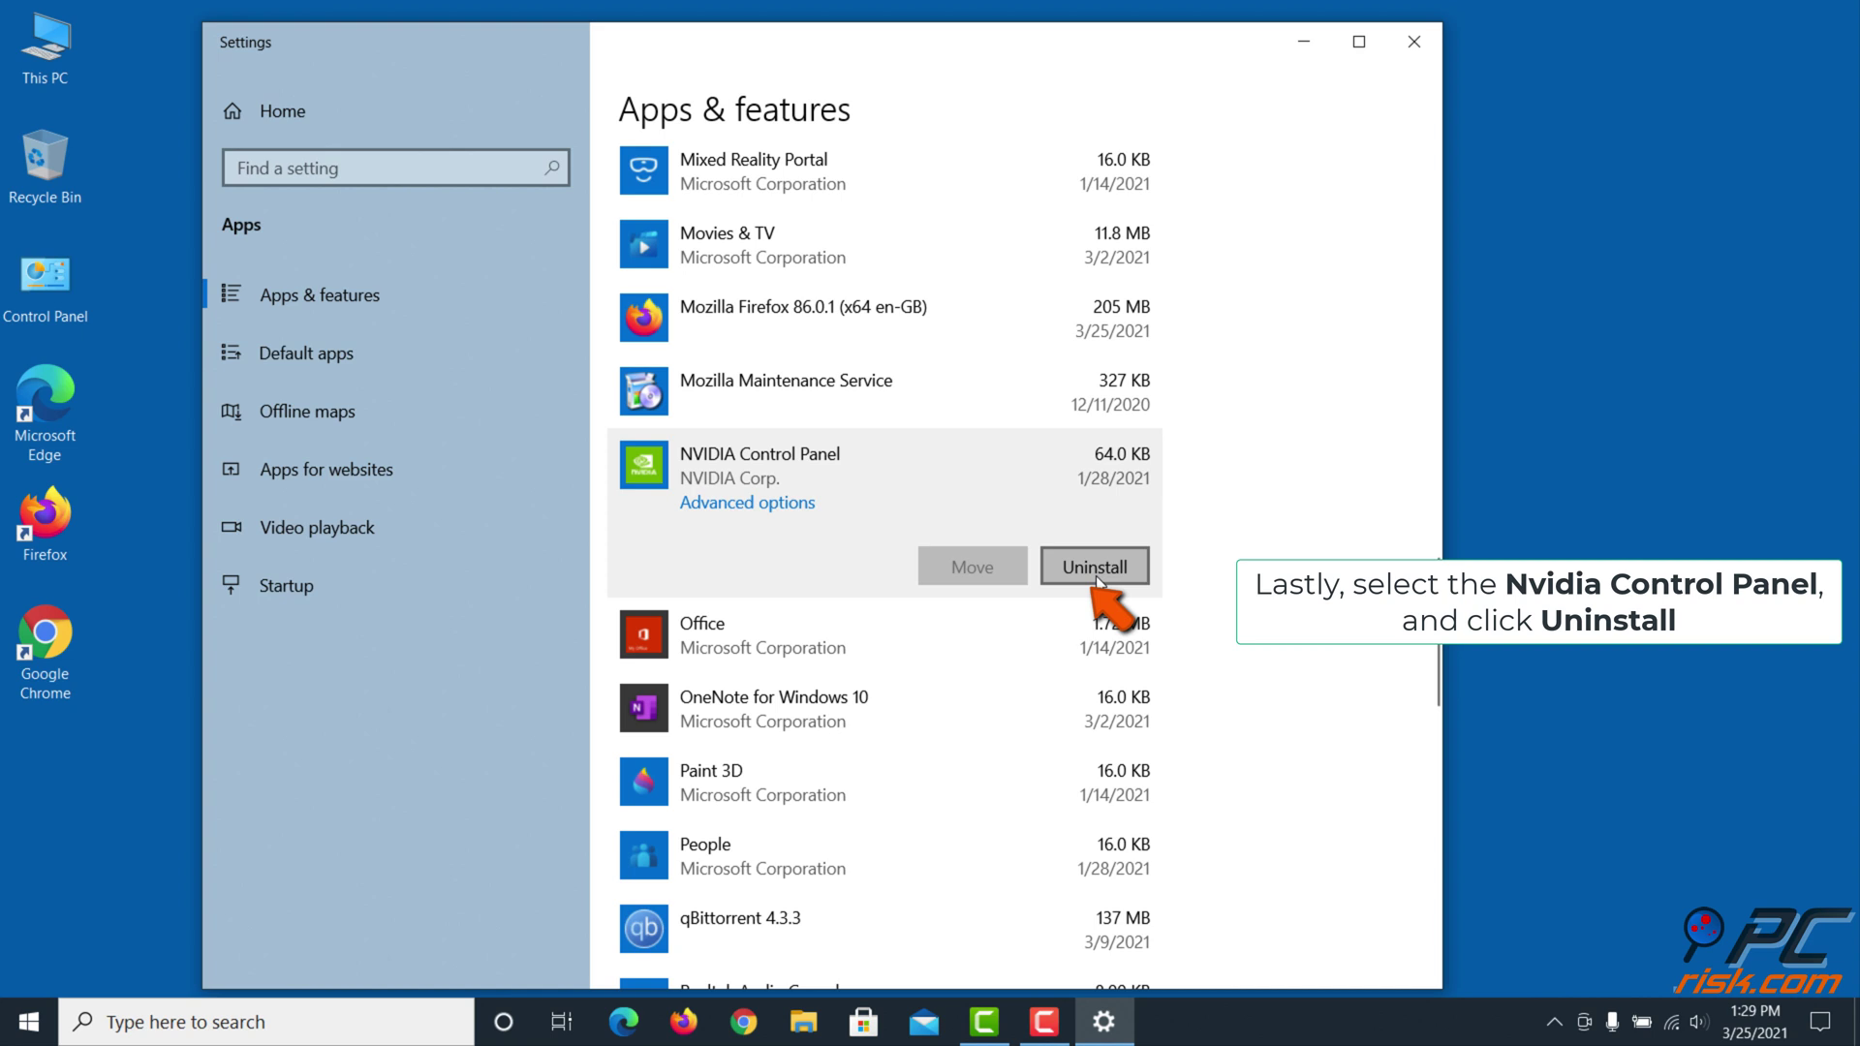
{"action": "left_click", "coordinate": [1074, 562]}
{"action": "left_click", "coordinate": [1180, 523]}
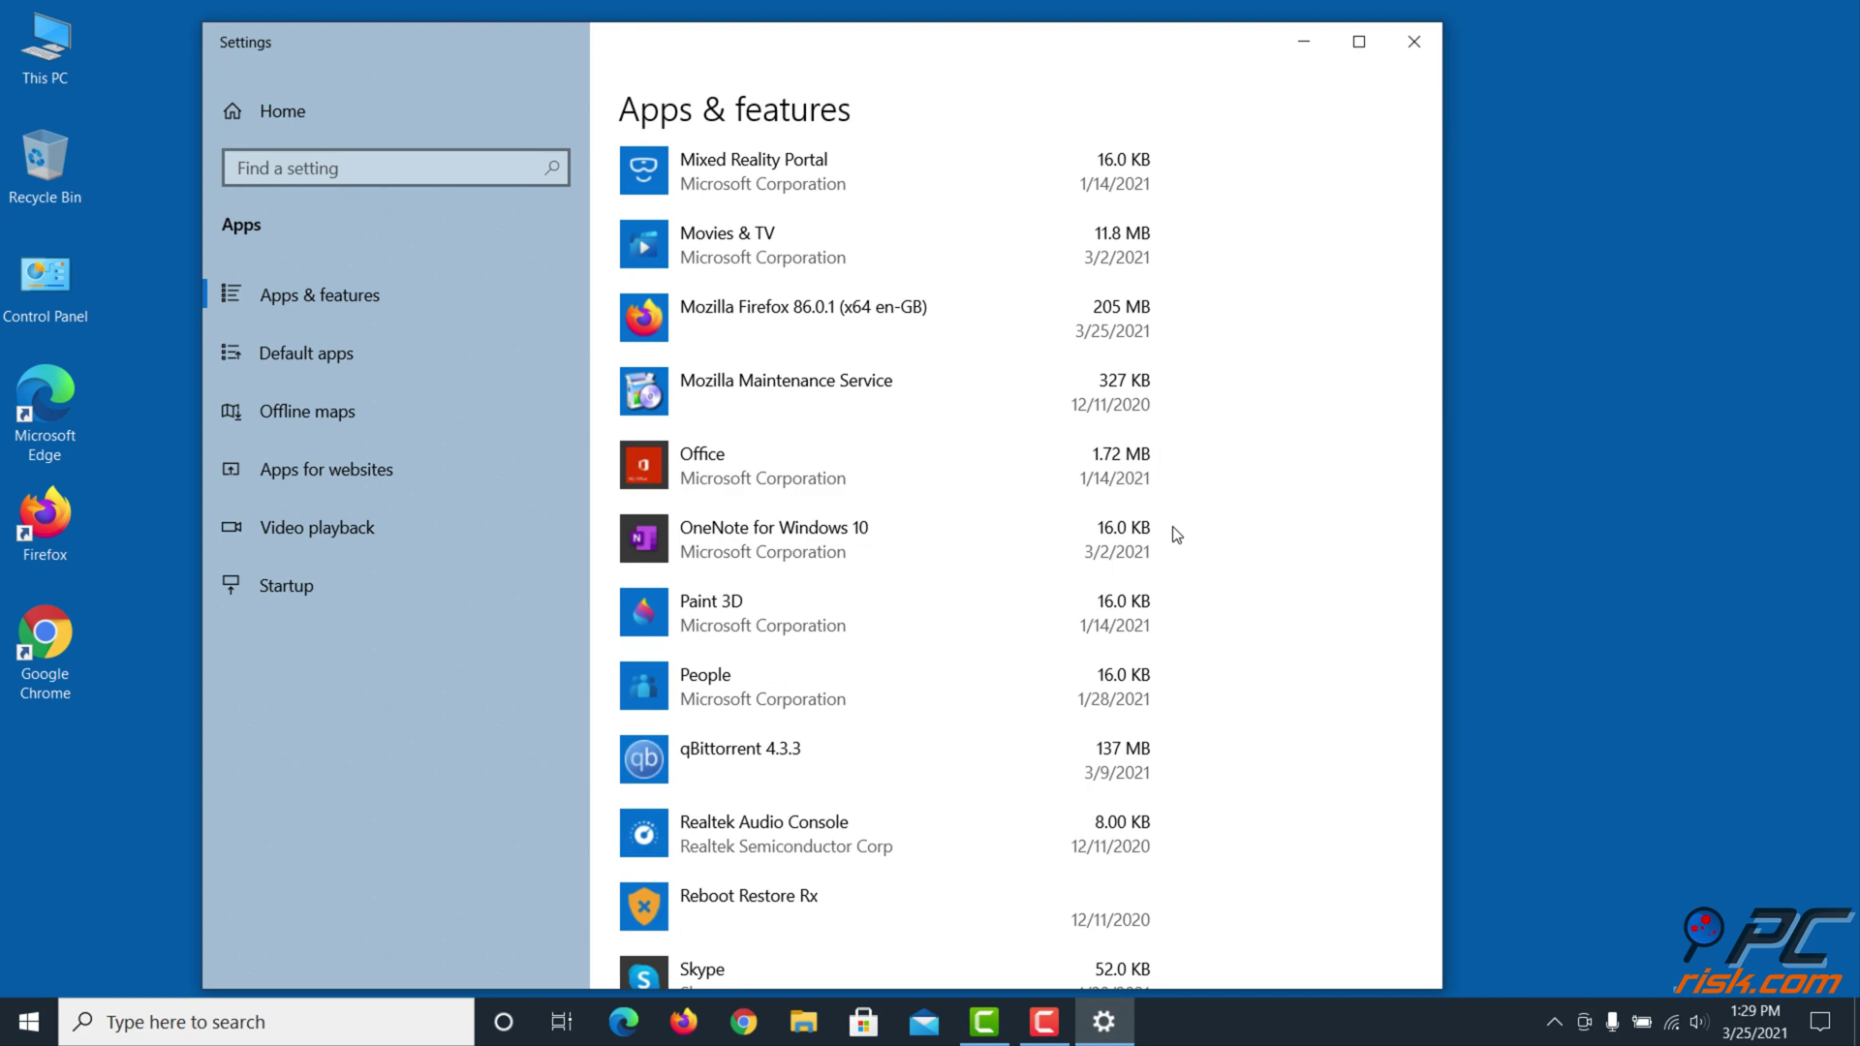
{"action": "left_click", "coordinate": [1408, 39]}
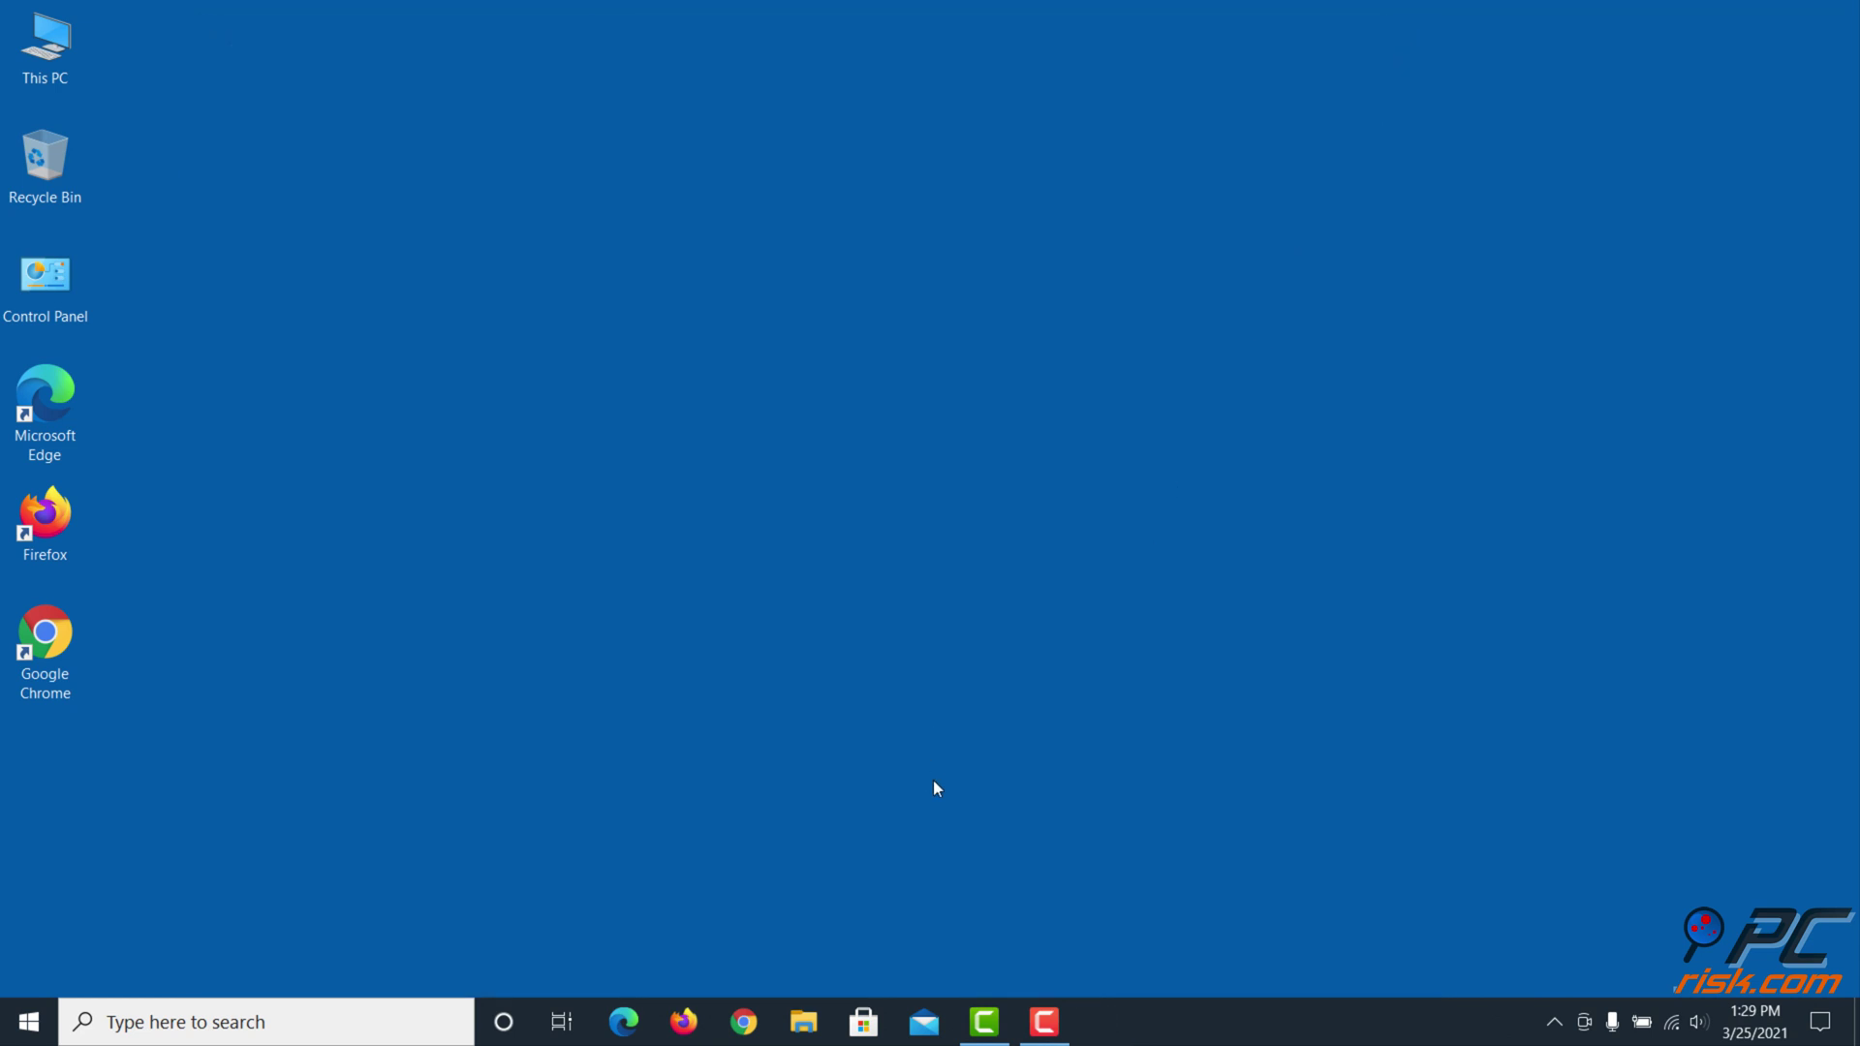
In Edge, go to nvidia.com's GeForce Experience page and download the 121 MB installer
{"action": "left_click", "coordinate": [616, 1033]}
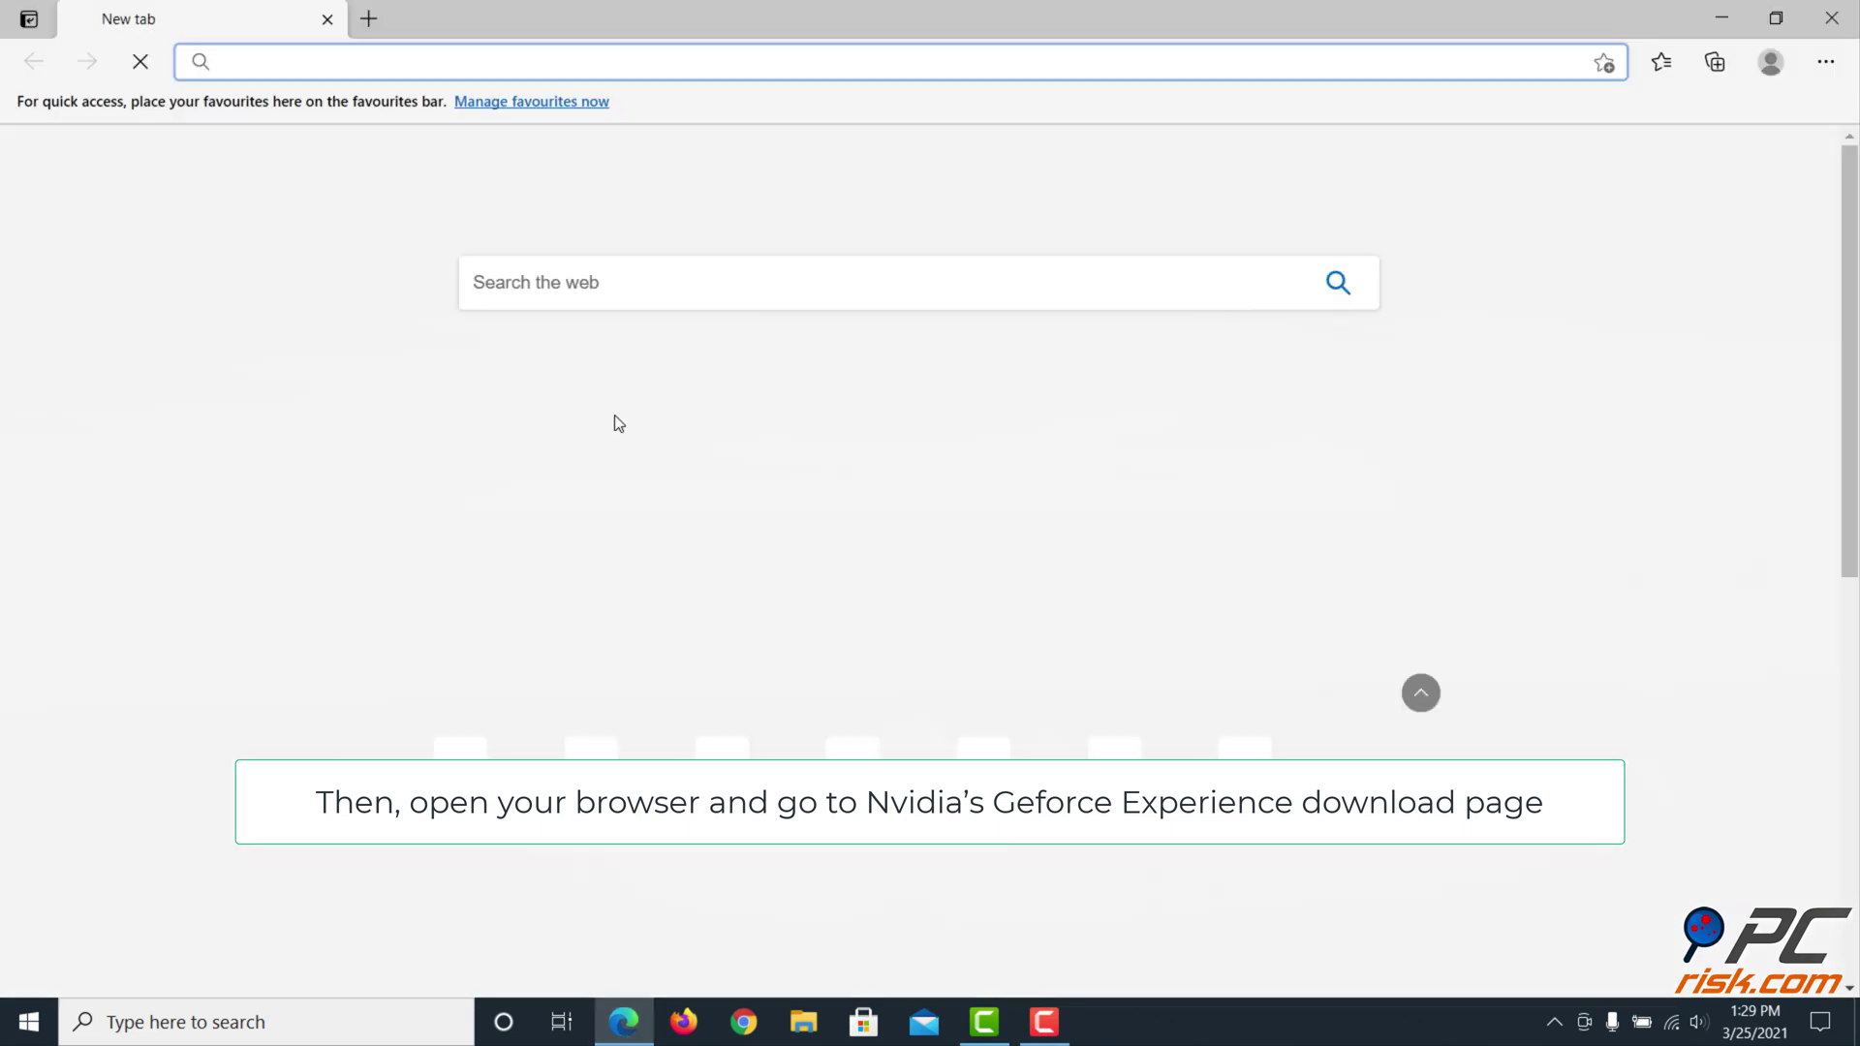
{"action": "left_click", "coordinate": [784, 73]}
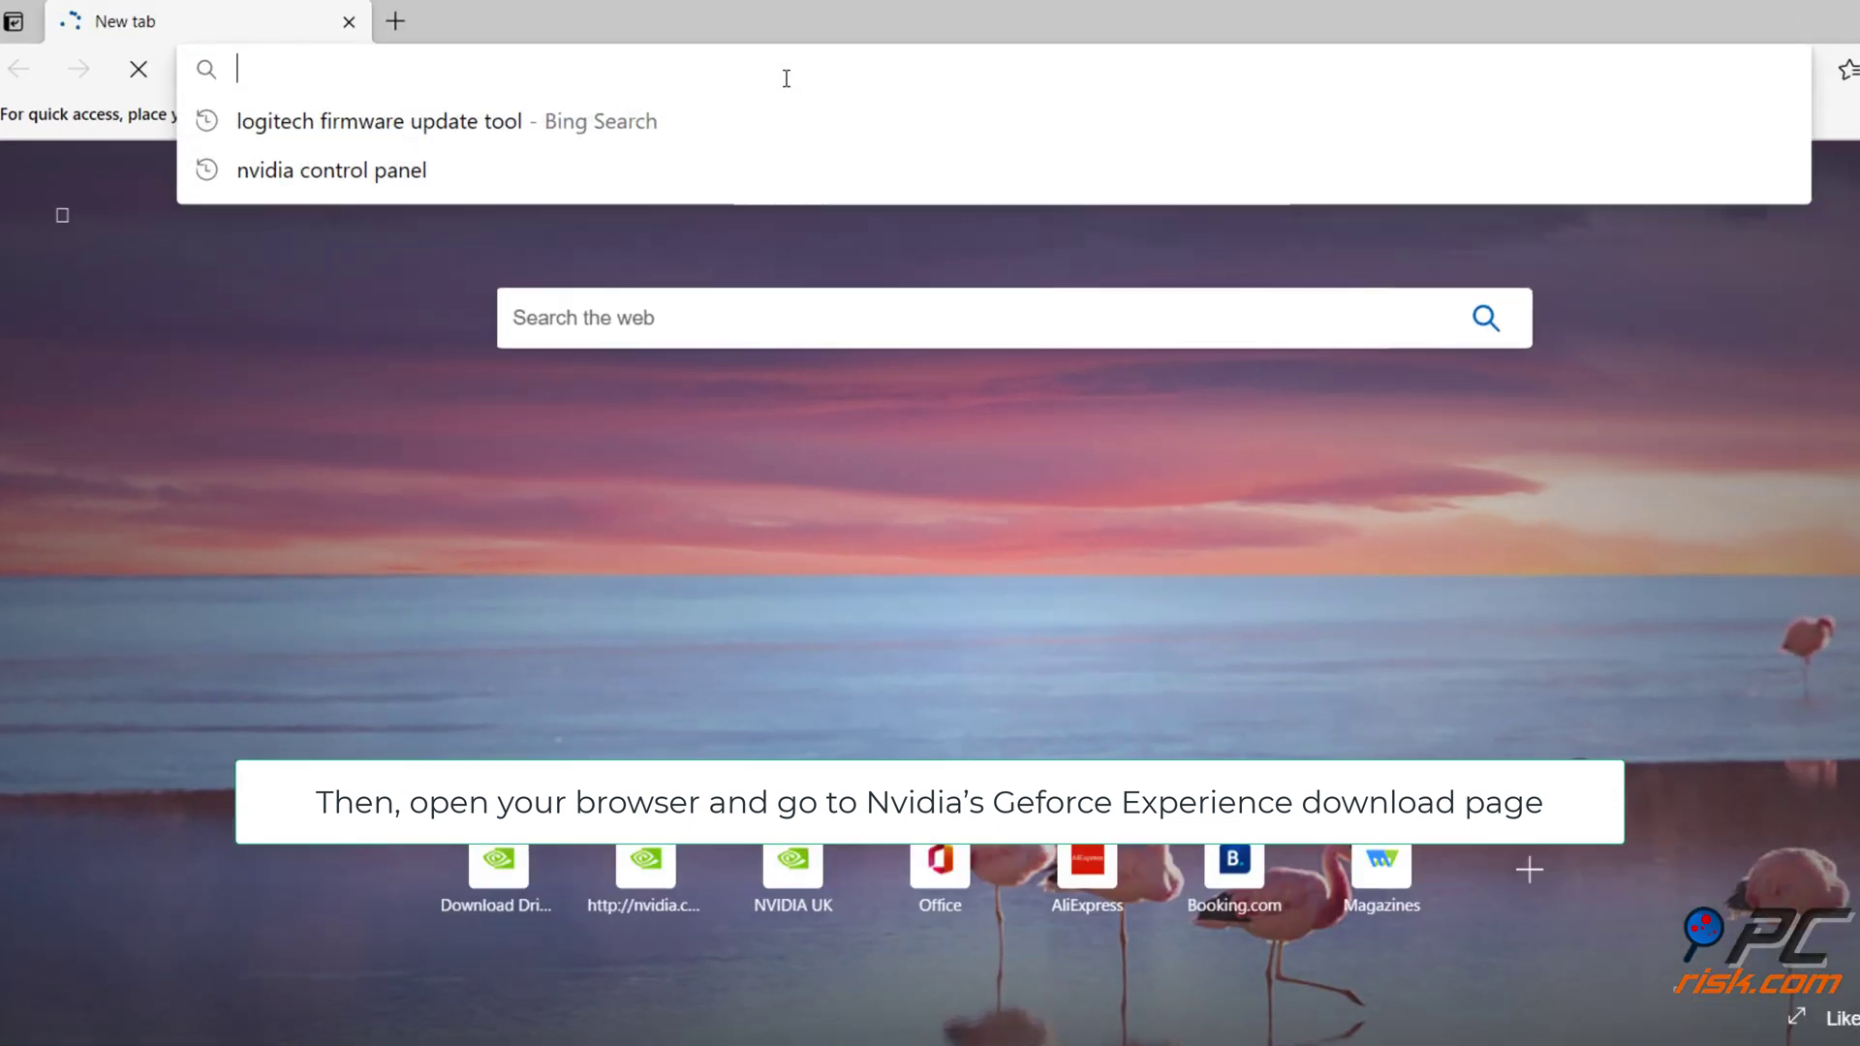
{"action": "type", "text": "https://www.nvidia.com"}
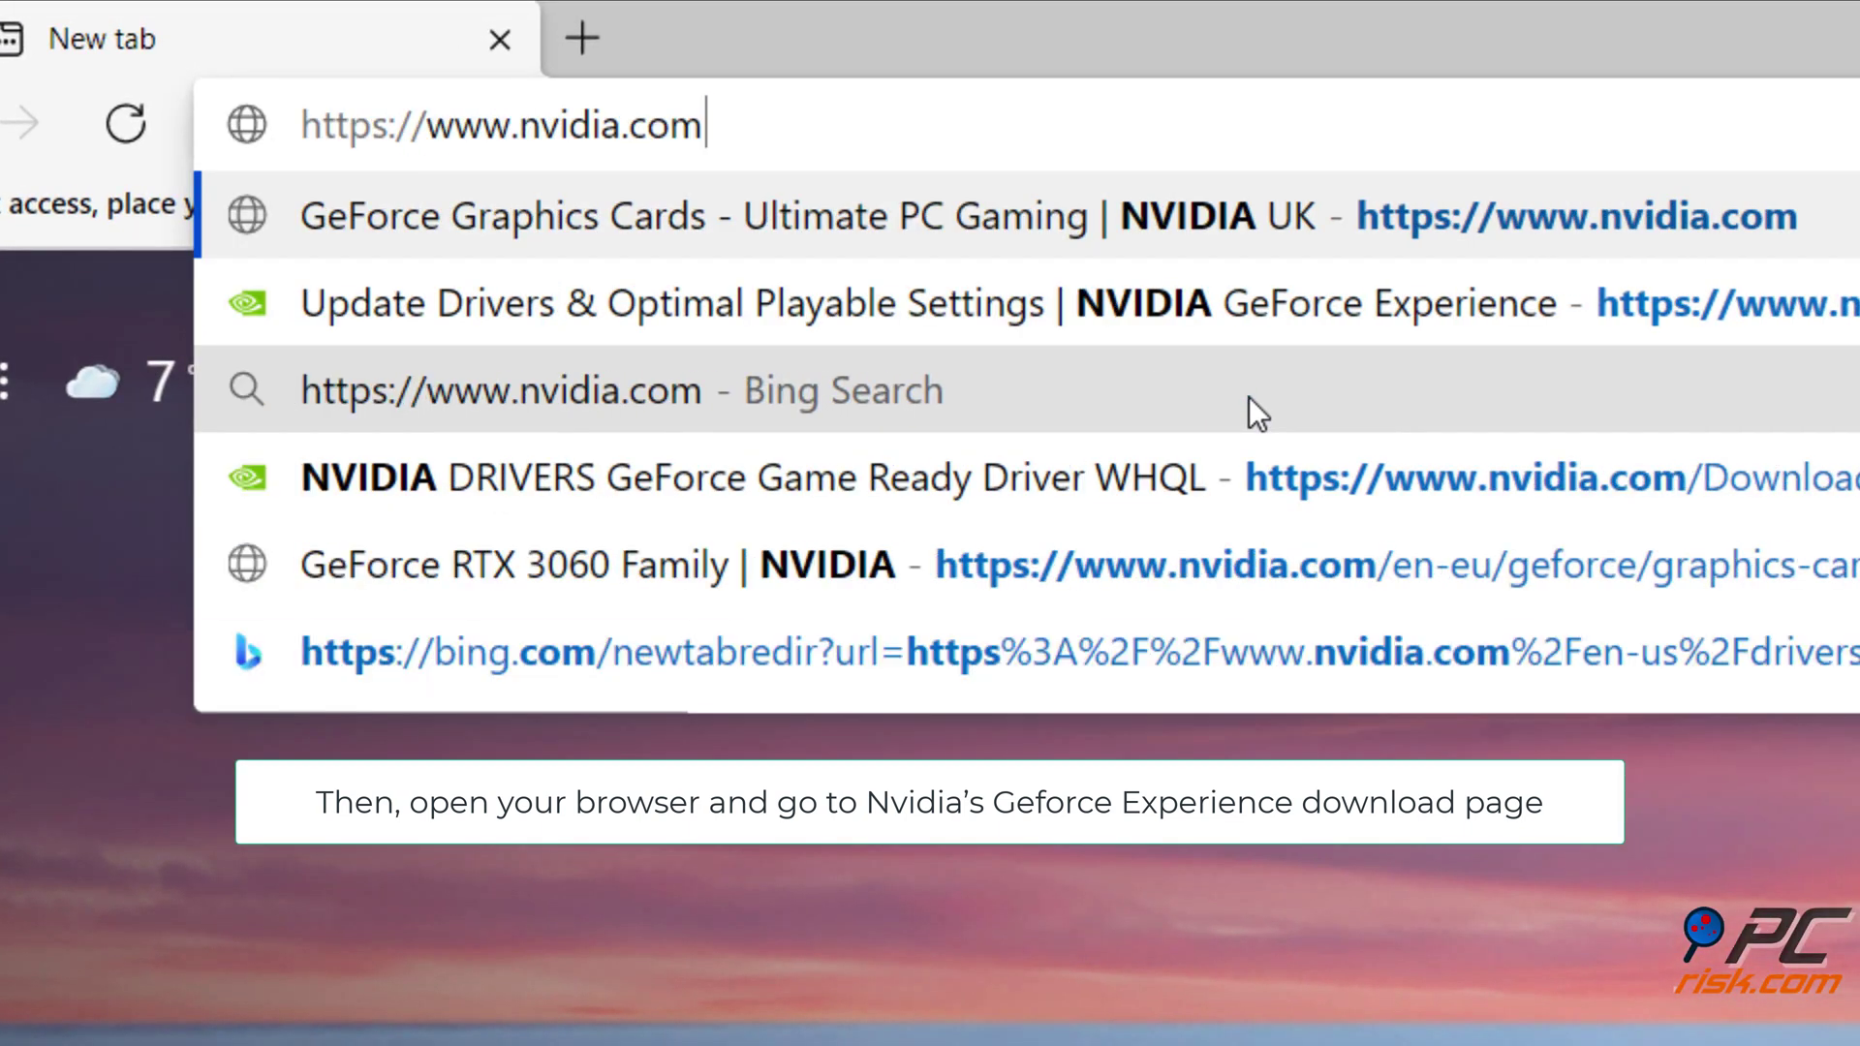
{"action": "type", "text": "/en-us/geforce/geforce-exper"}
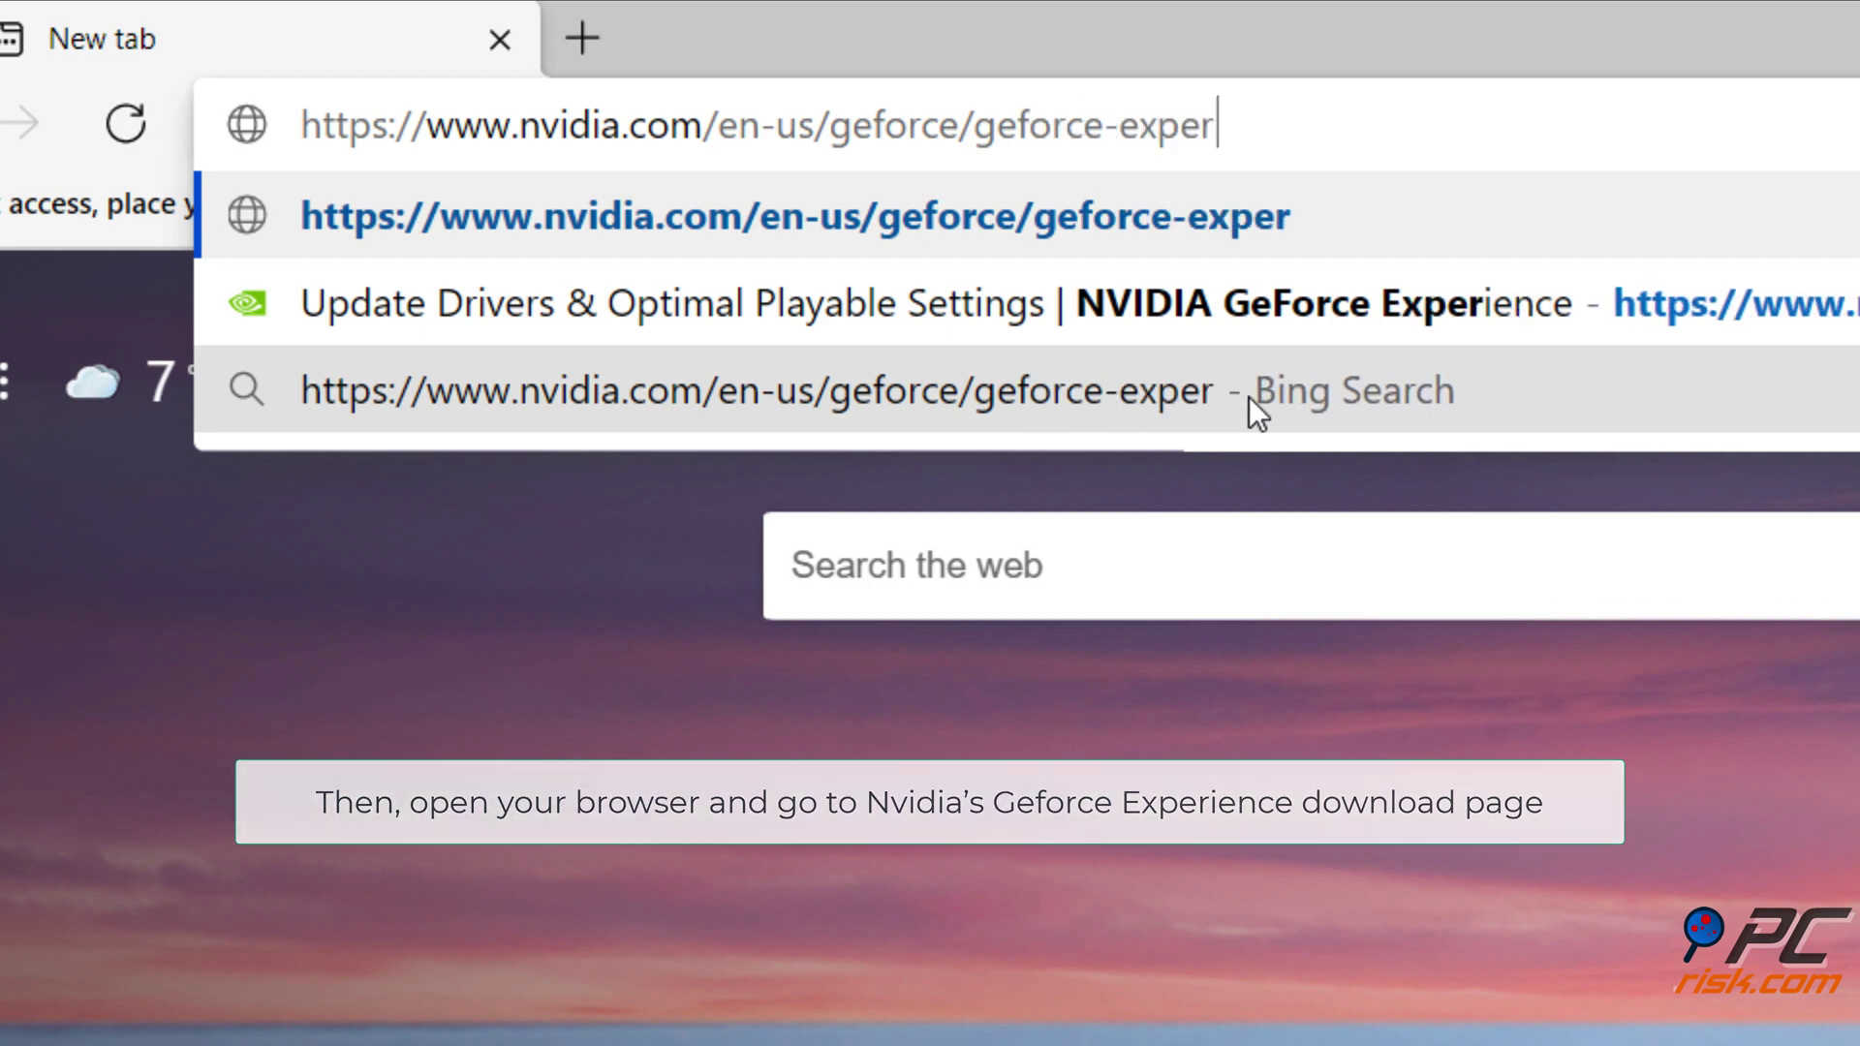
{"action": "key", "text": "Return"}
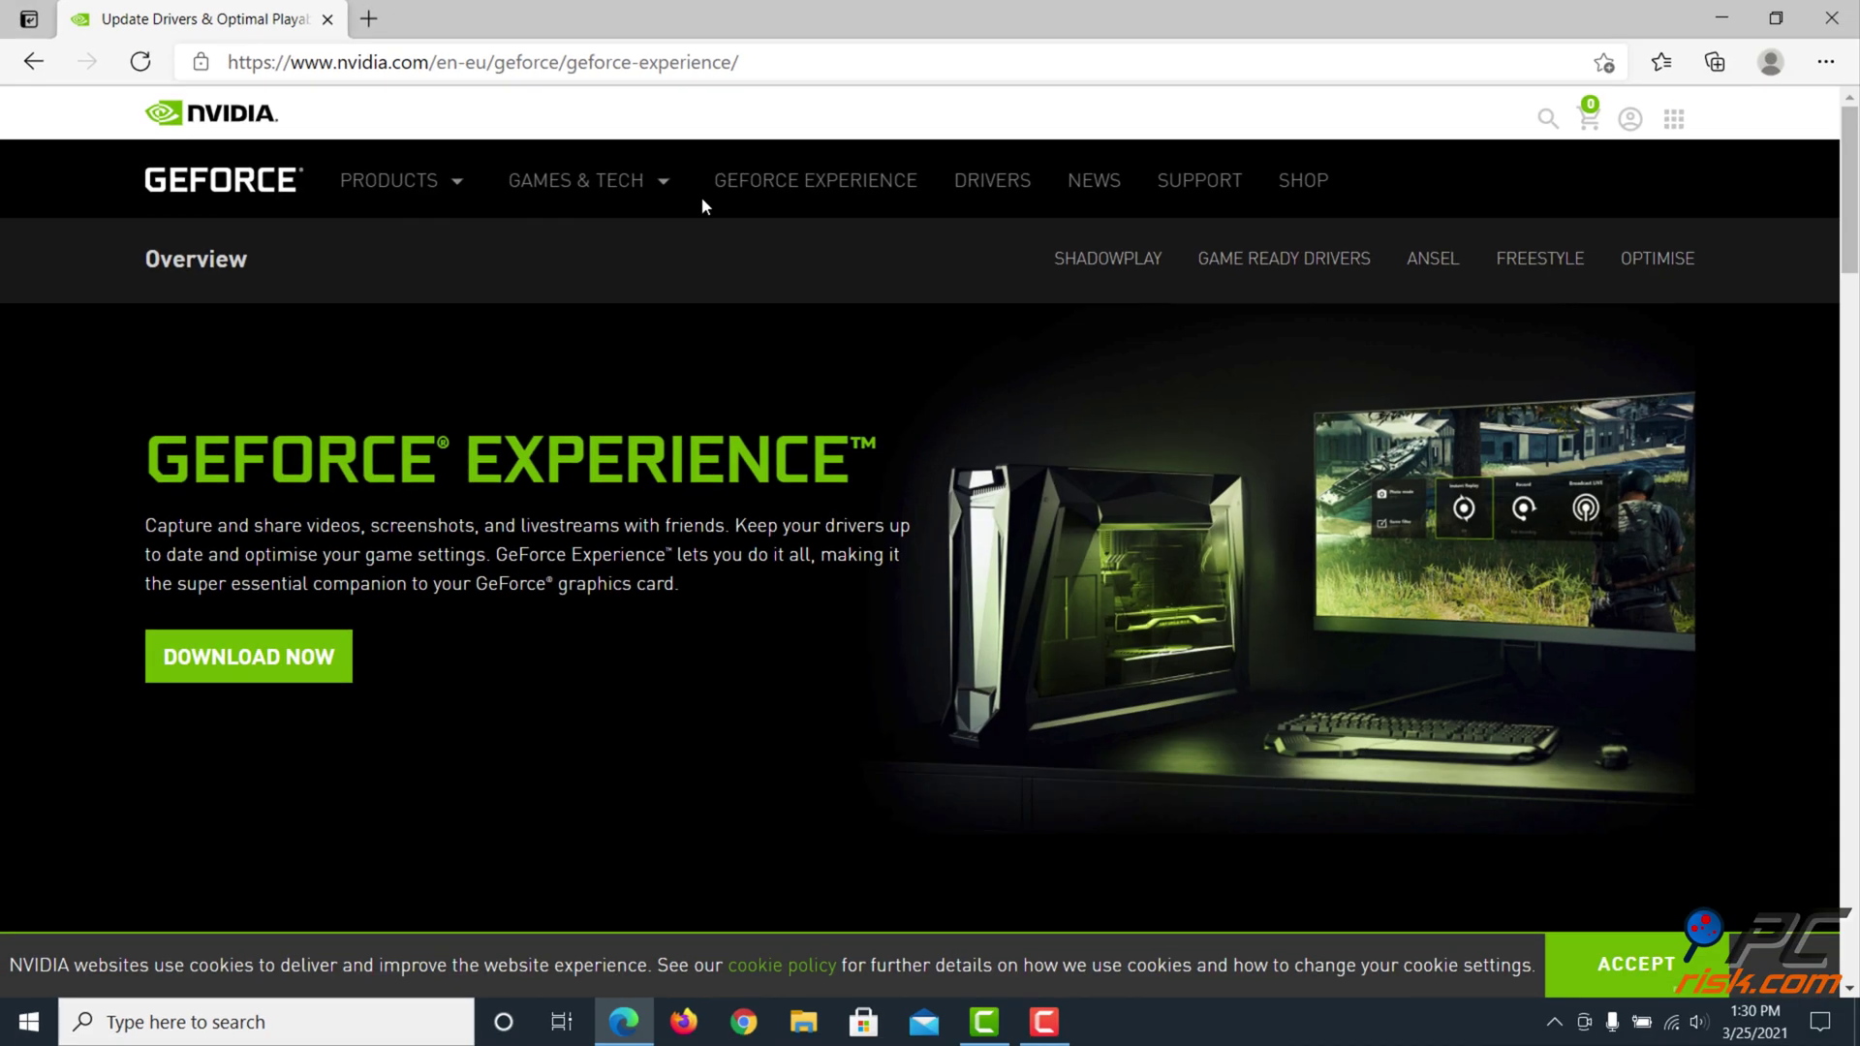
{"action": "left_click", "coordinate": [254, 678]}
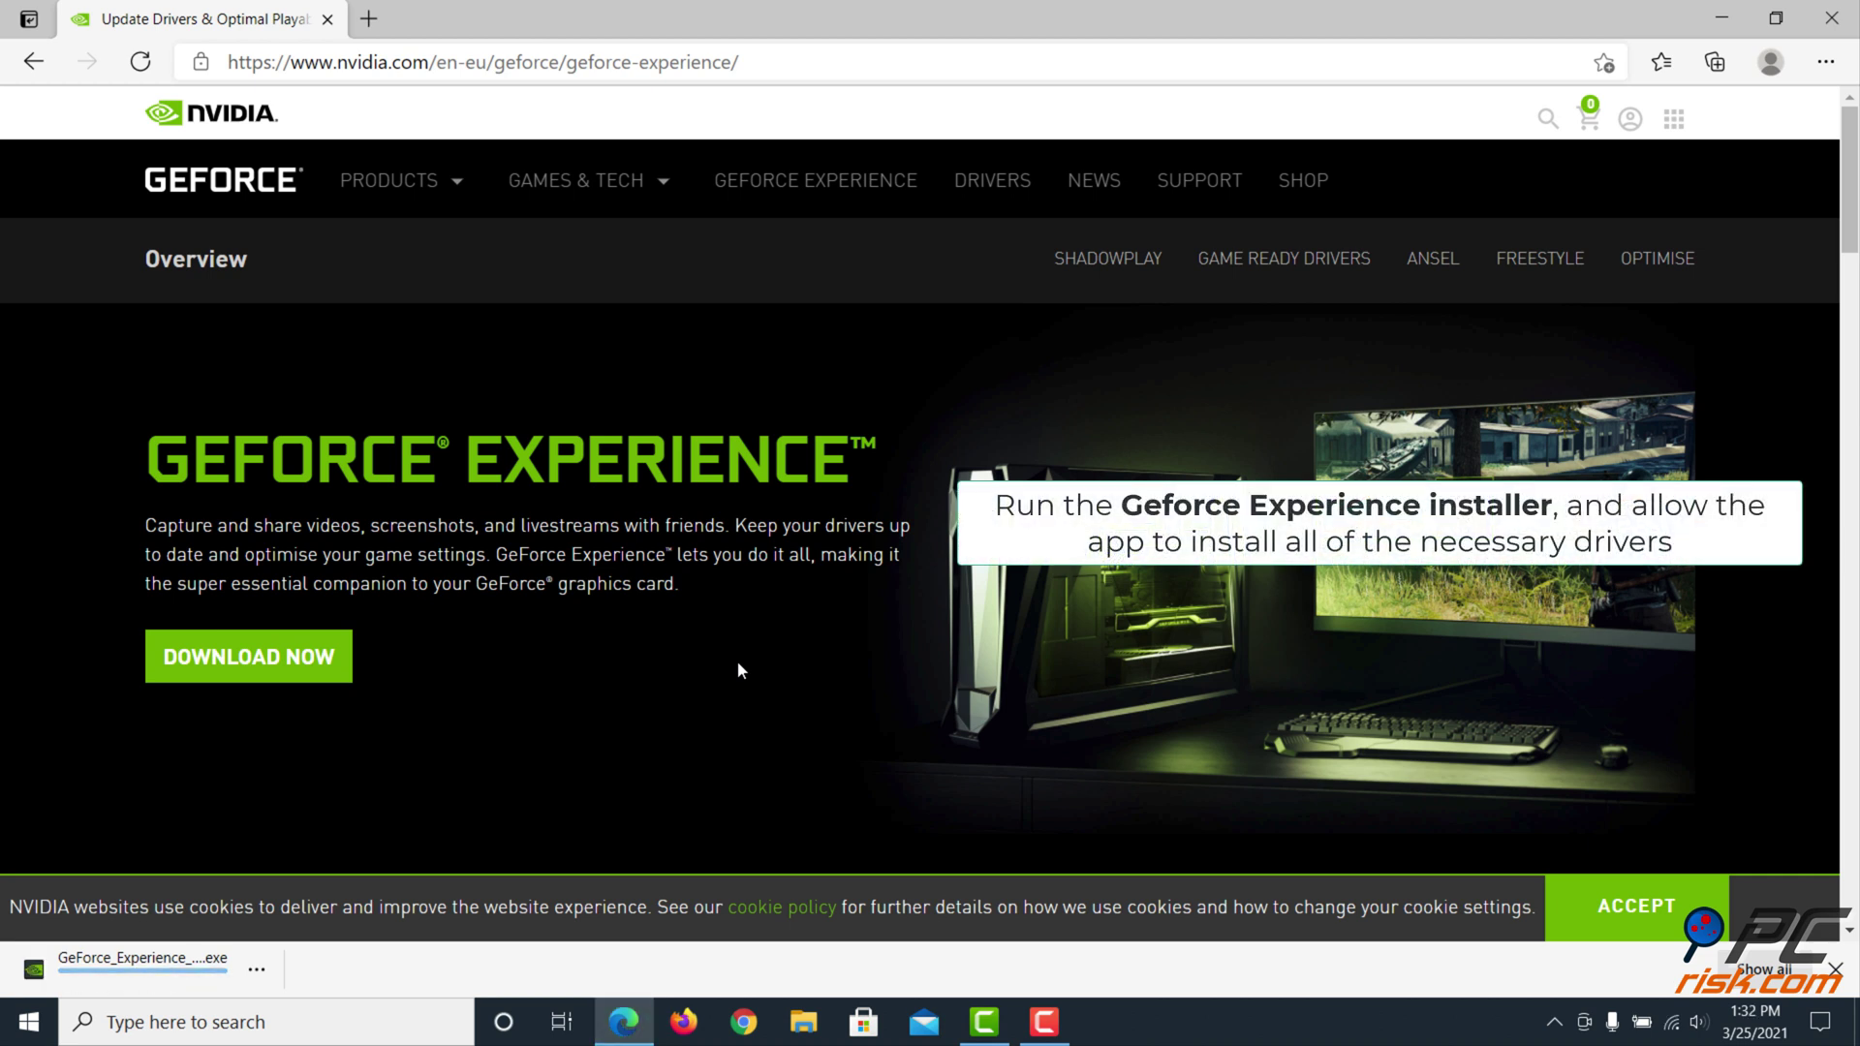
Run the downloaded GeForce_Experience installer and close Edge
{"action": "left_click", "coordinate": [89, 979]}
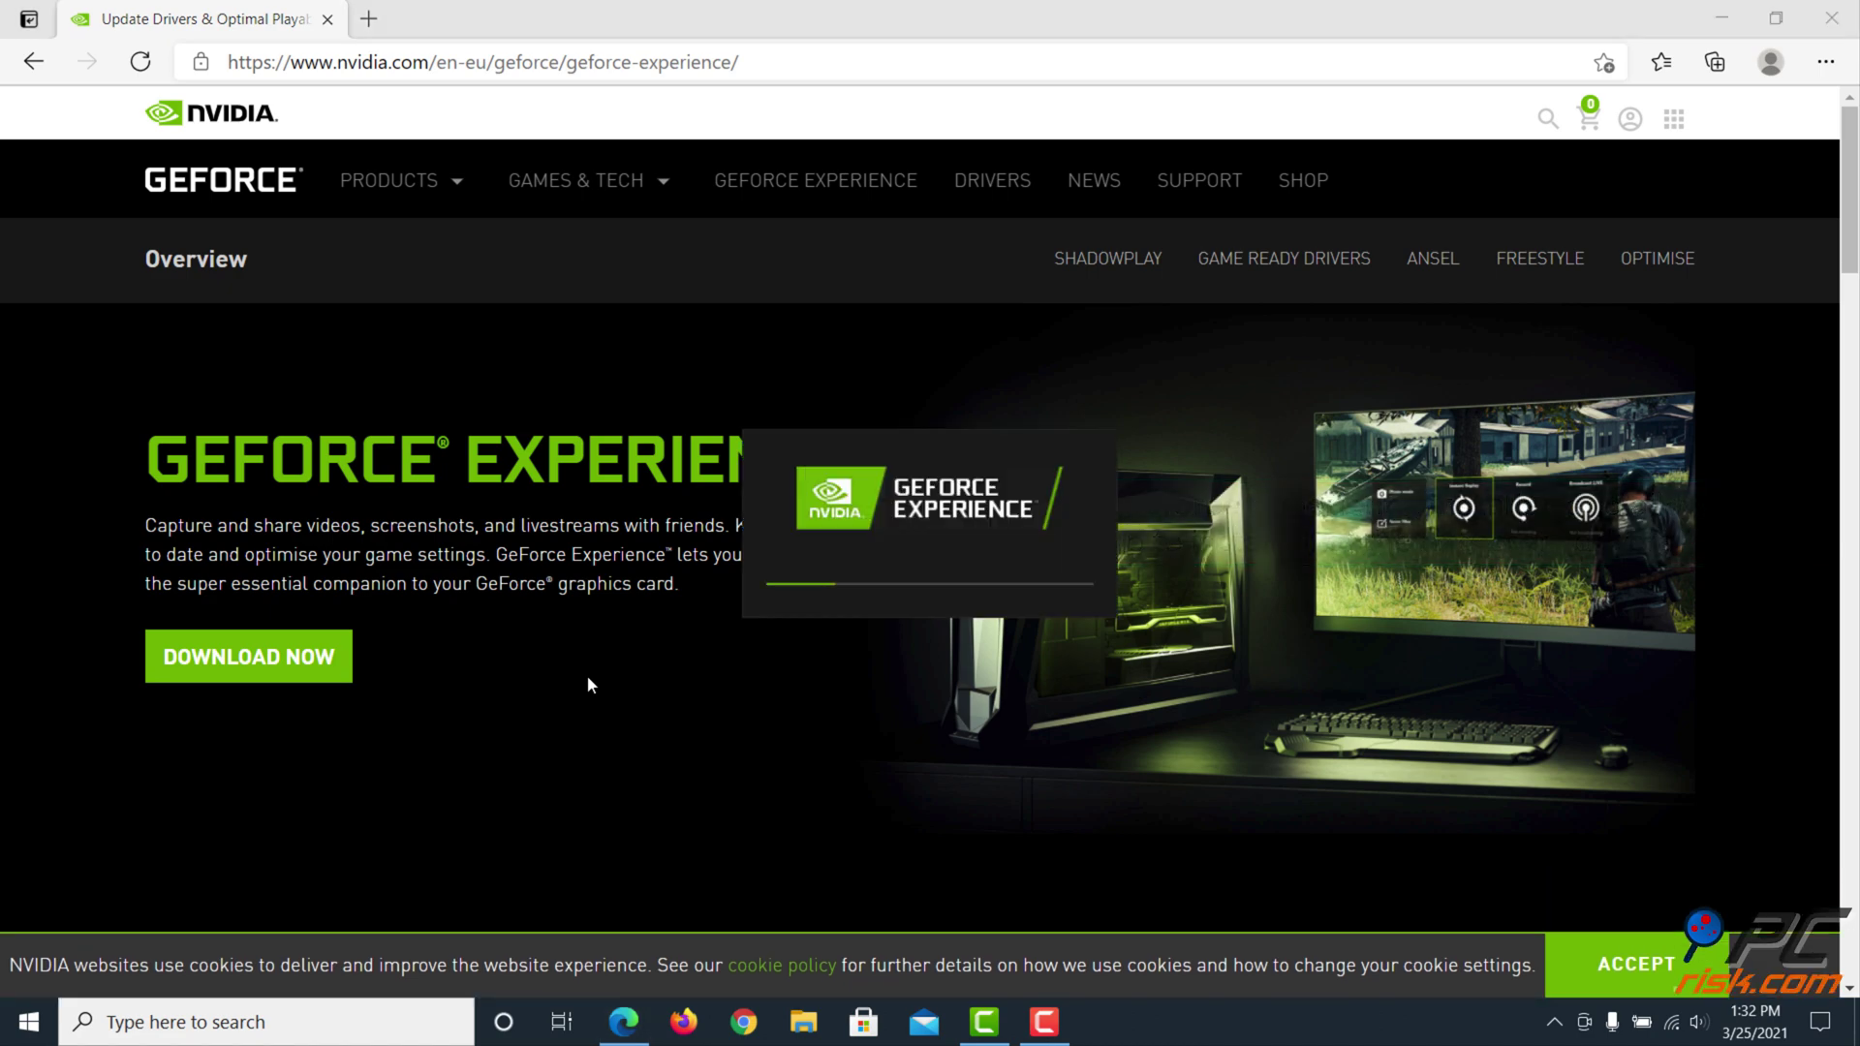
{"action": "left_click", "coordinate": [1831, 17]}
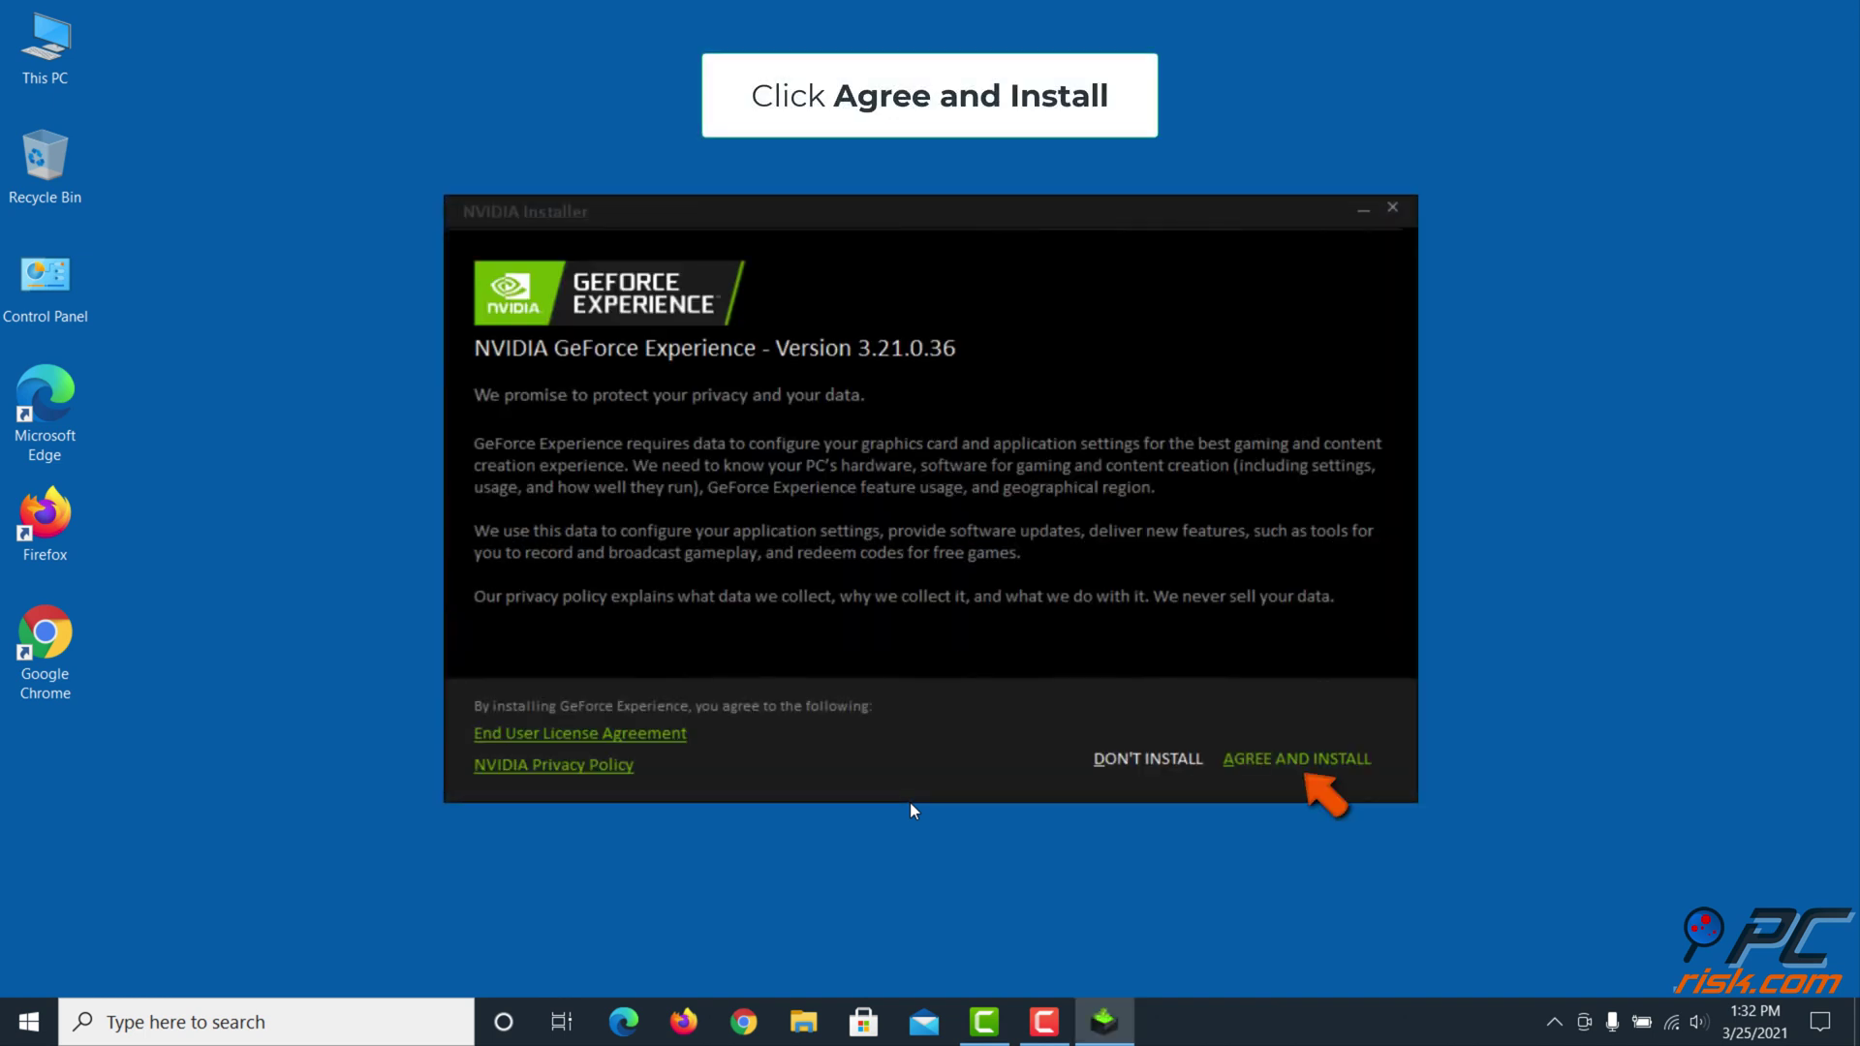
Agree to the terms and install GeForce Experience 3.21.0.36
{"action": "left_click", "coordinate": [1301, 775]}
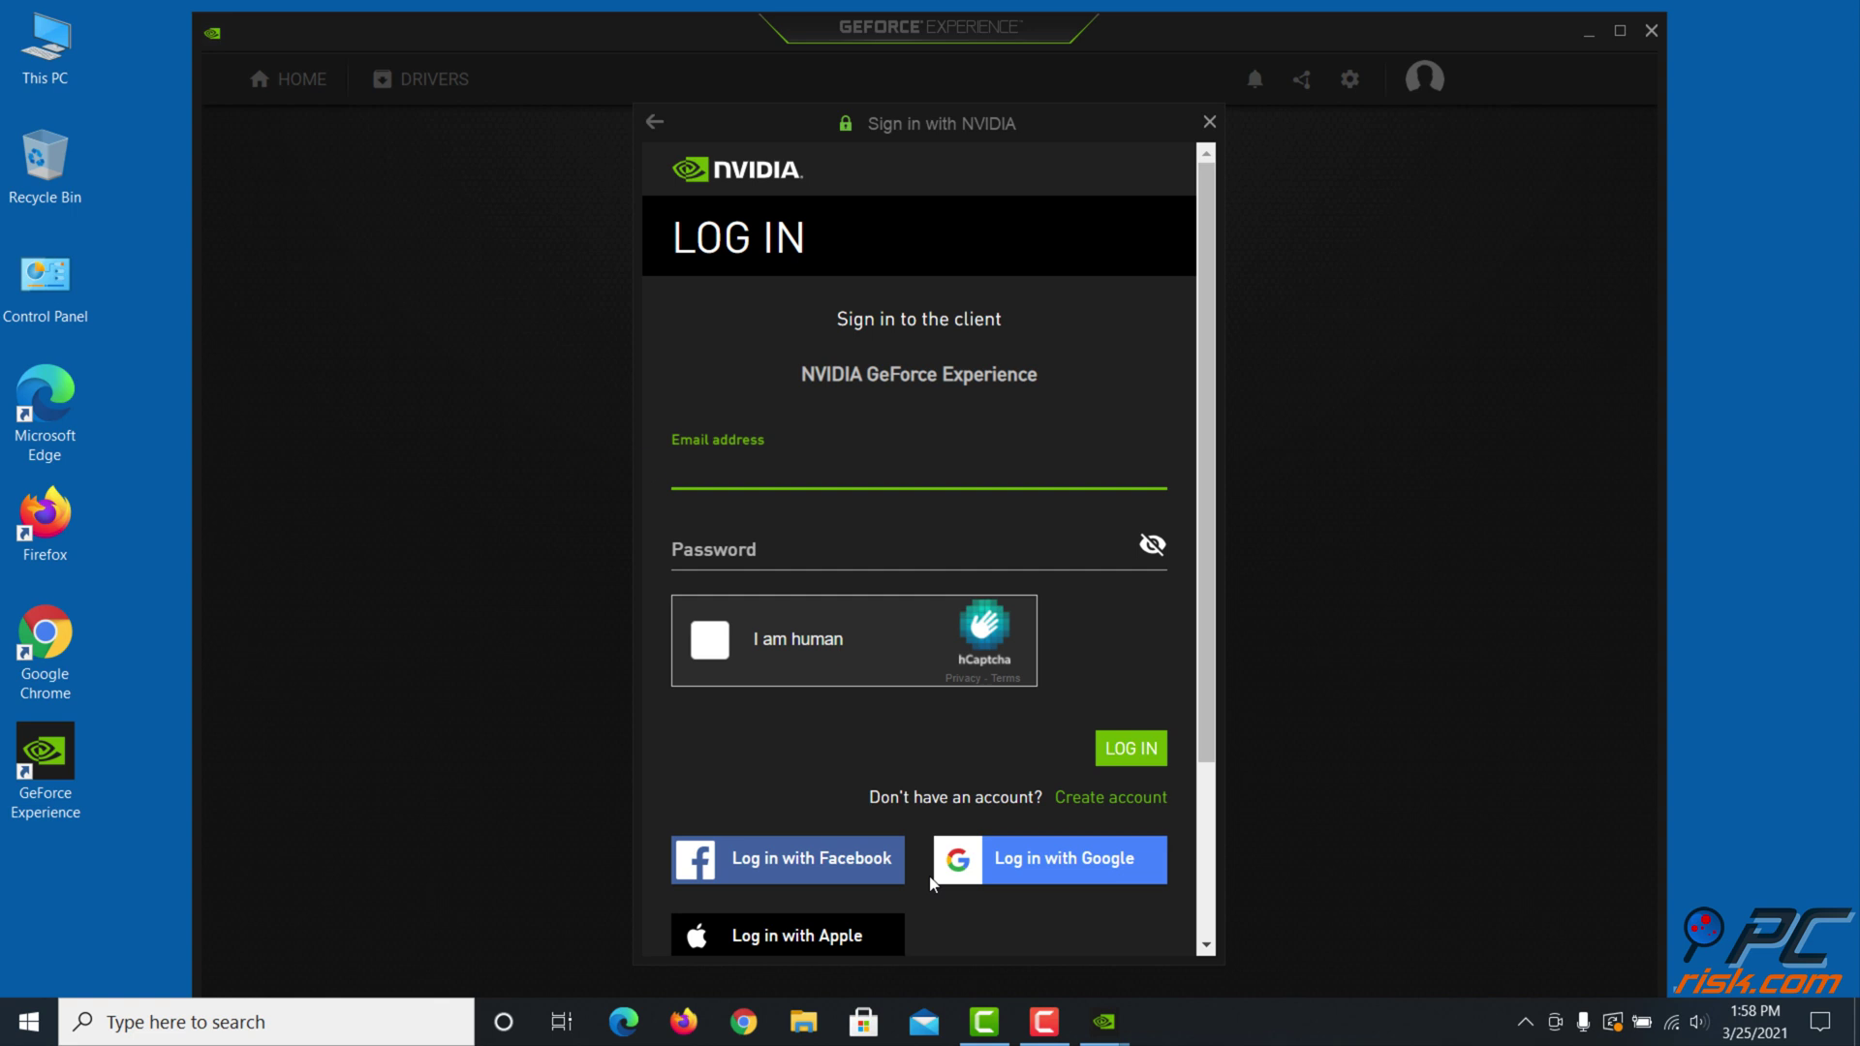
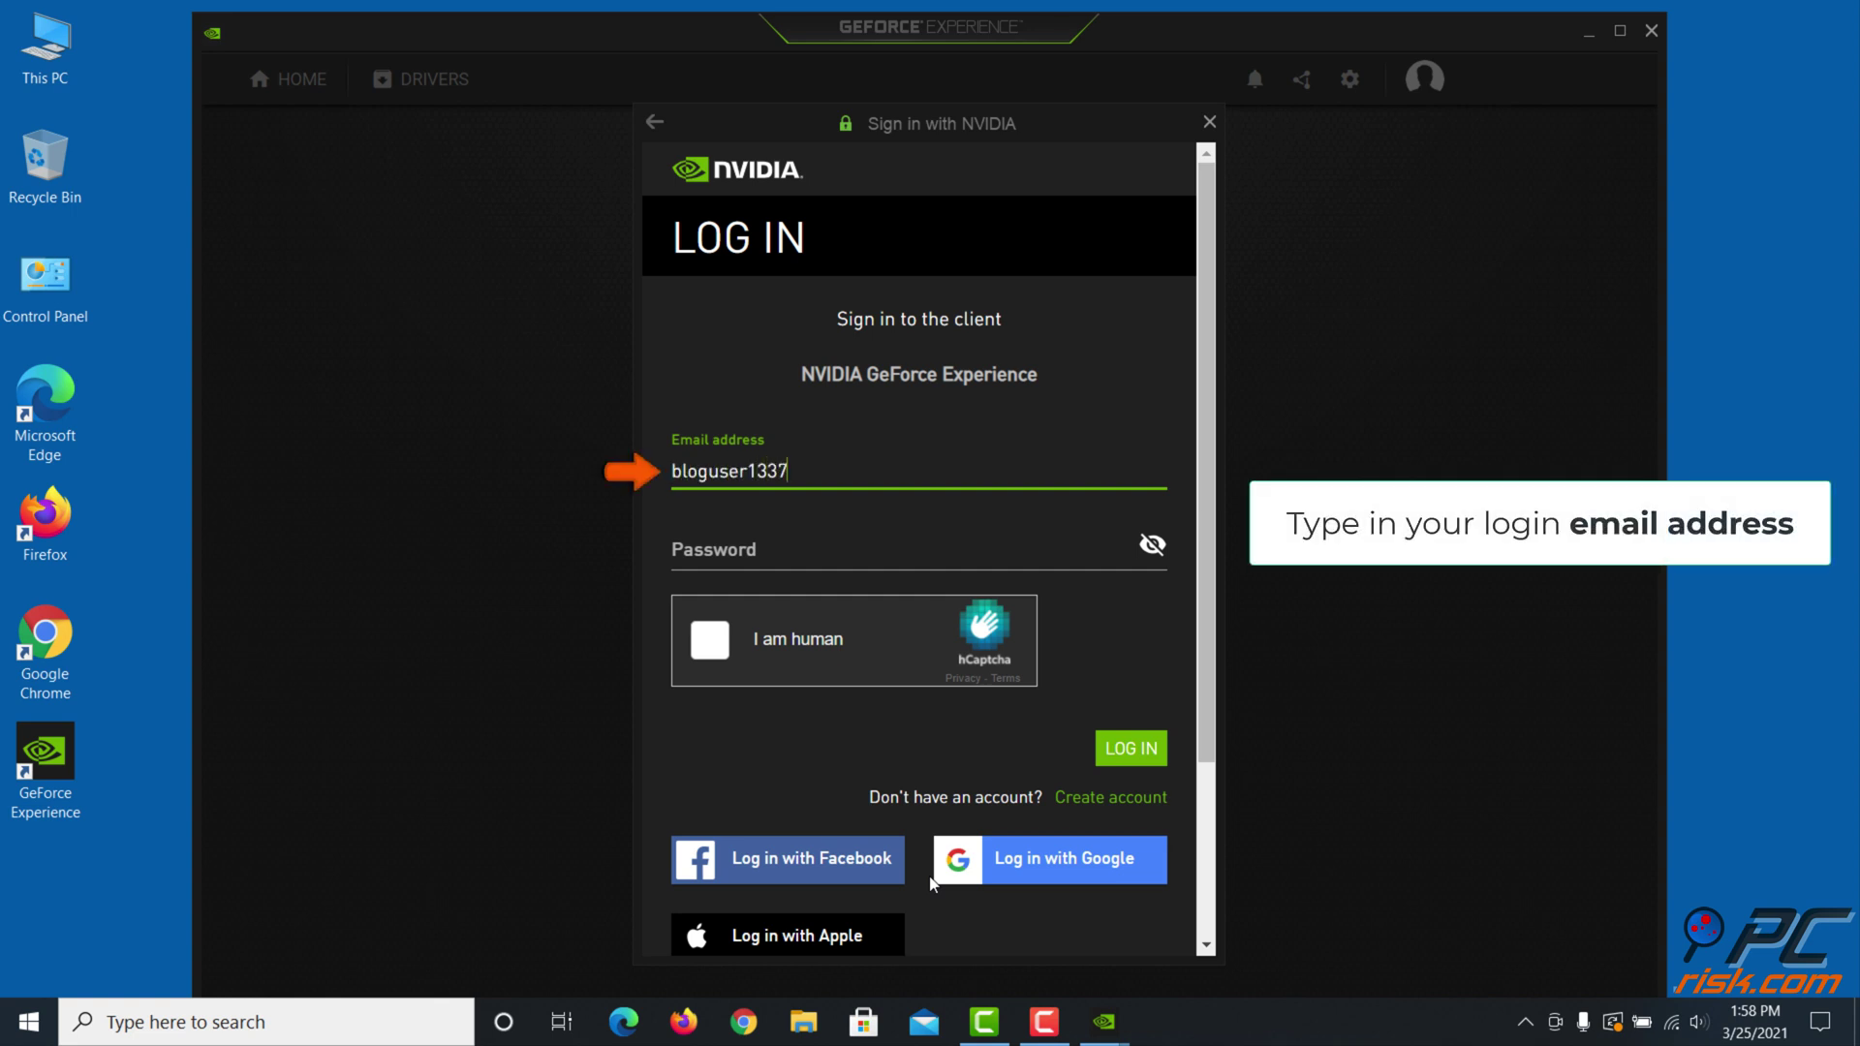
Enter the NVIDIA account's e-mail address and password on the log-in screen
{"action": "left_click", "coordinate": [787, 566]}
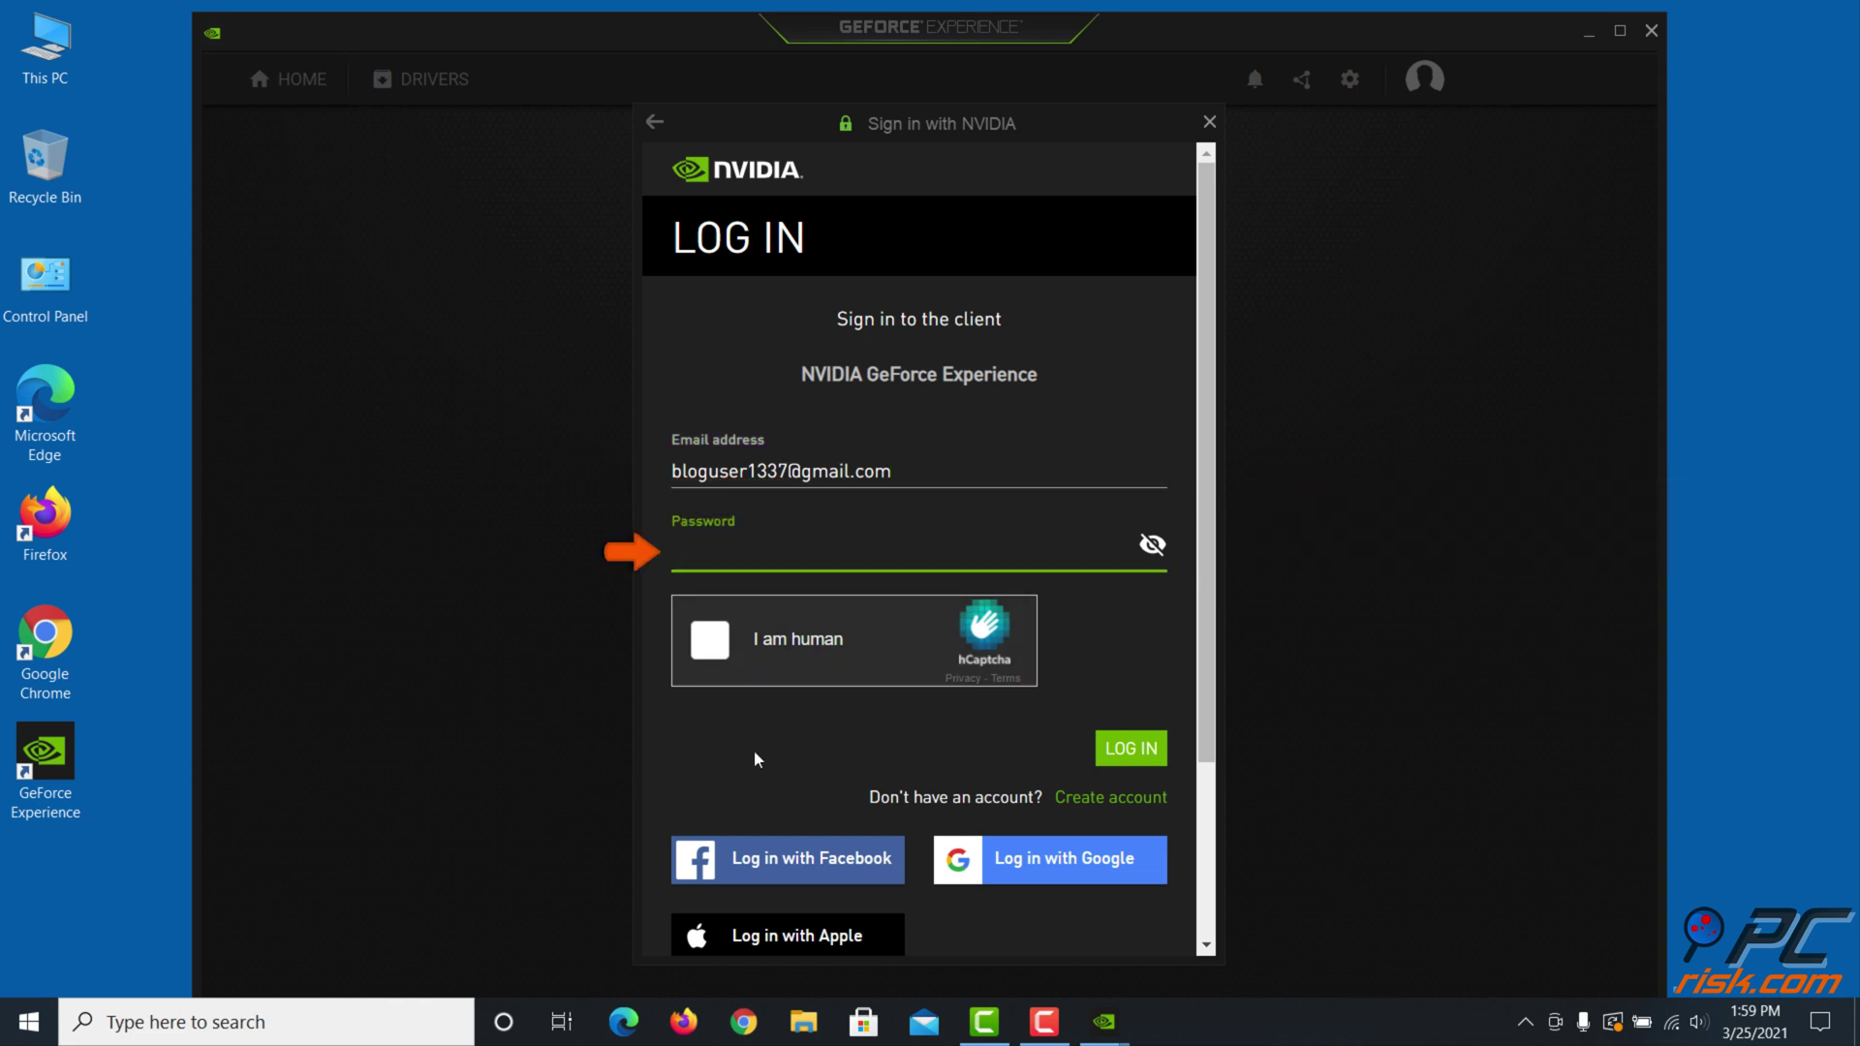
{"action": "type", "text": "•••••••••••••••"}
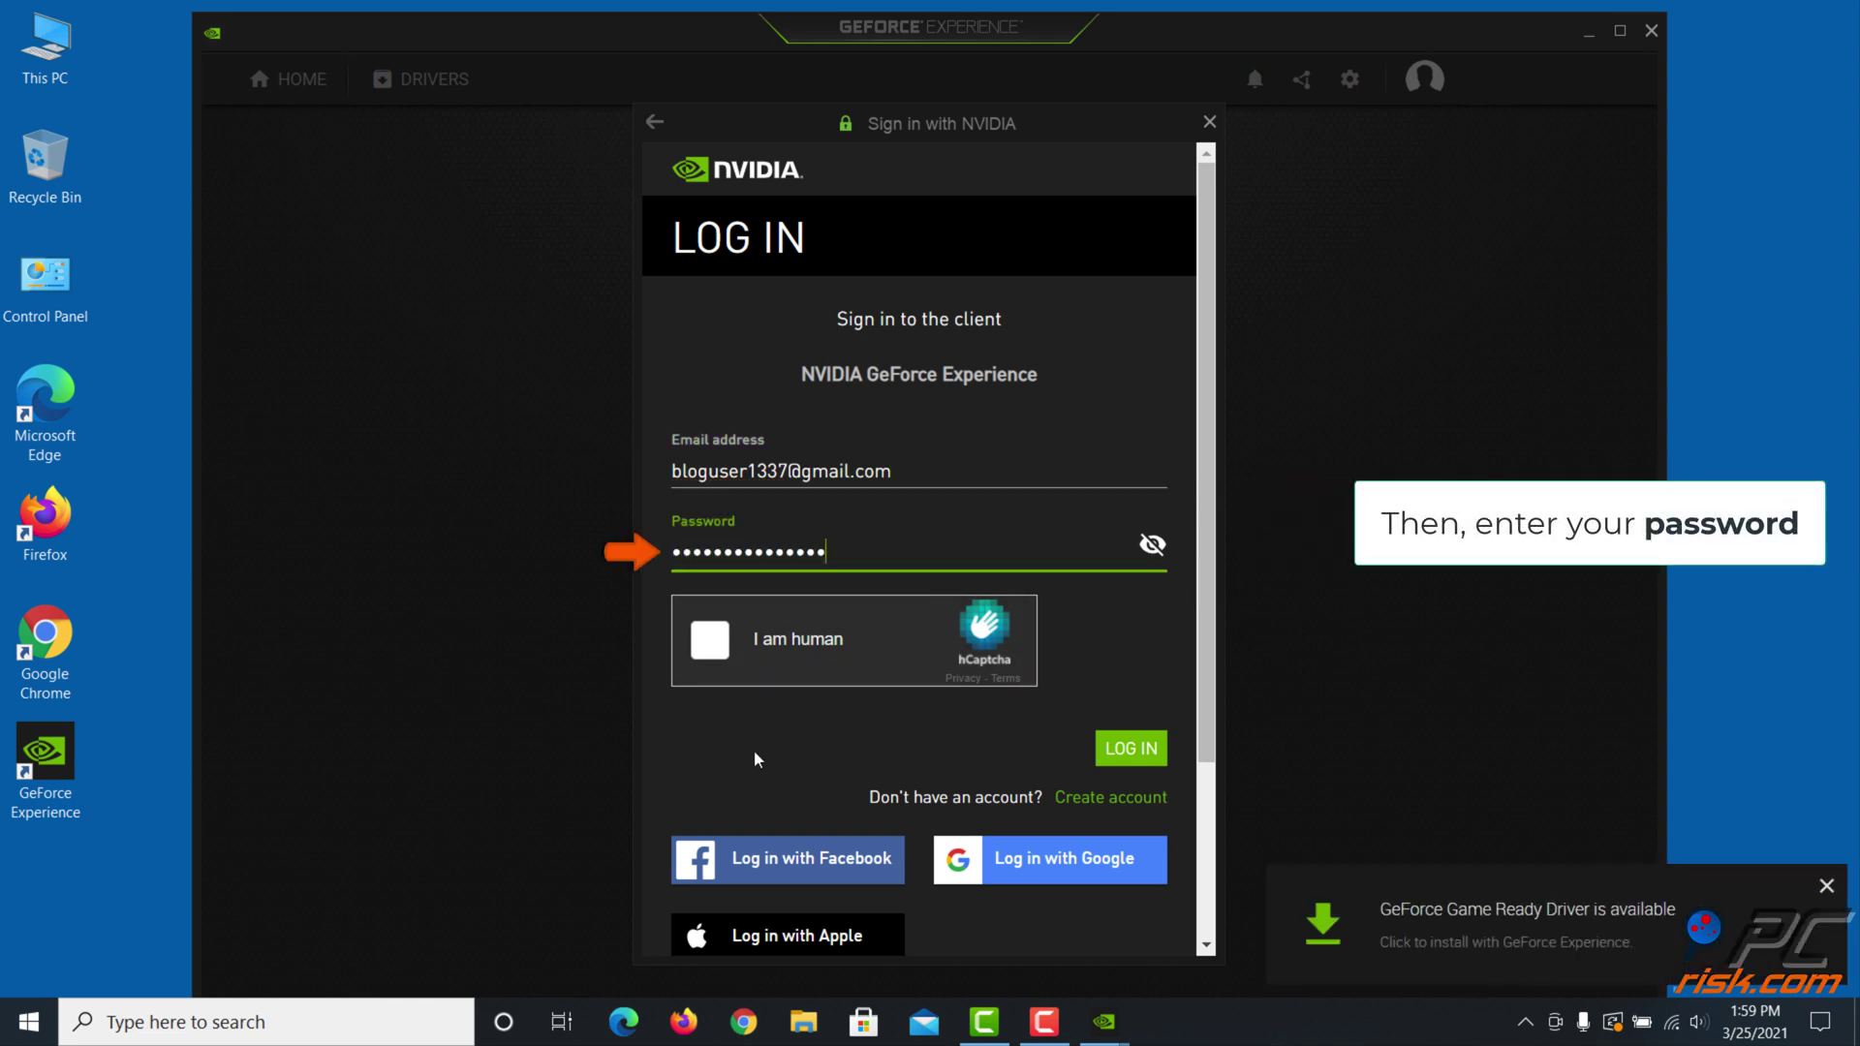
{"action": "type", "text": "•••••••••"}
Pass the hCaptcha by selecting the three bicycle images, then log in
{"action": "left_click", "coordinate": [712, 649]}
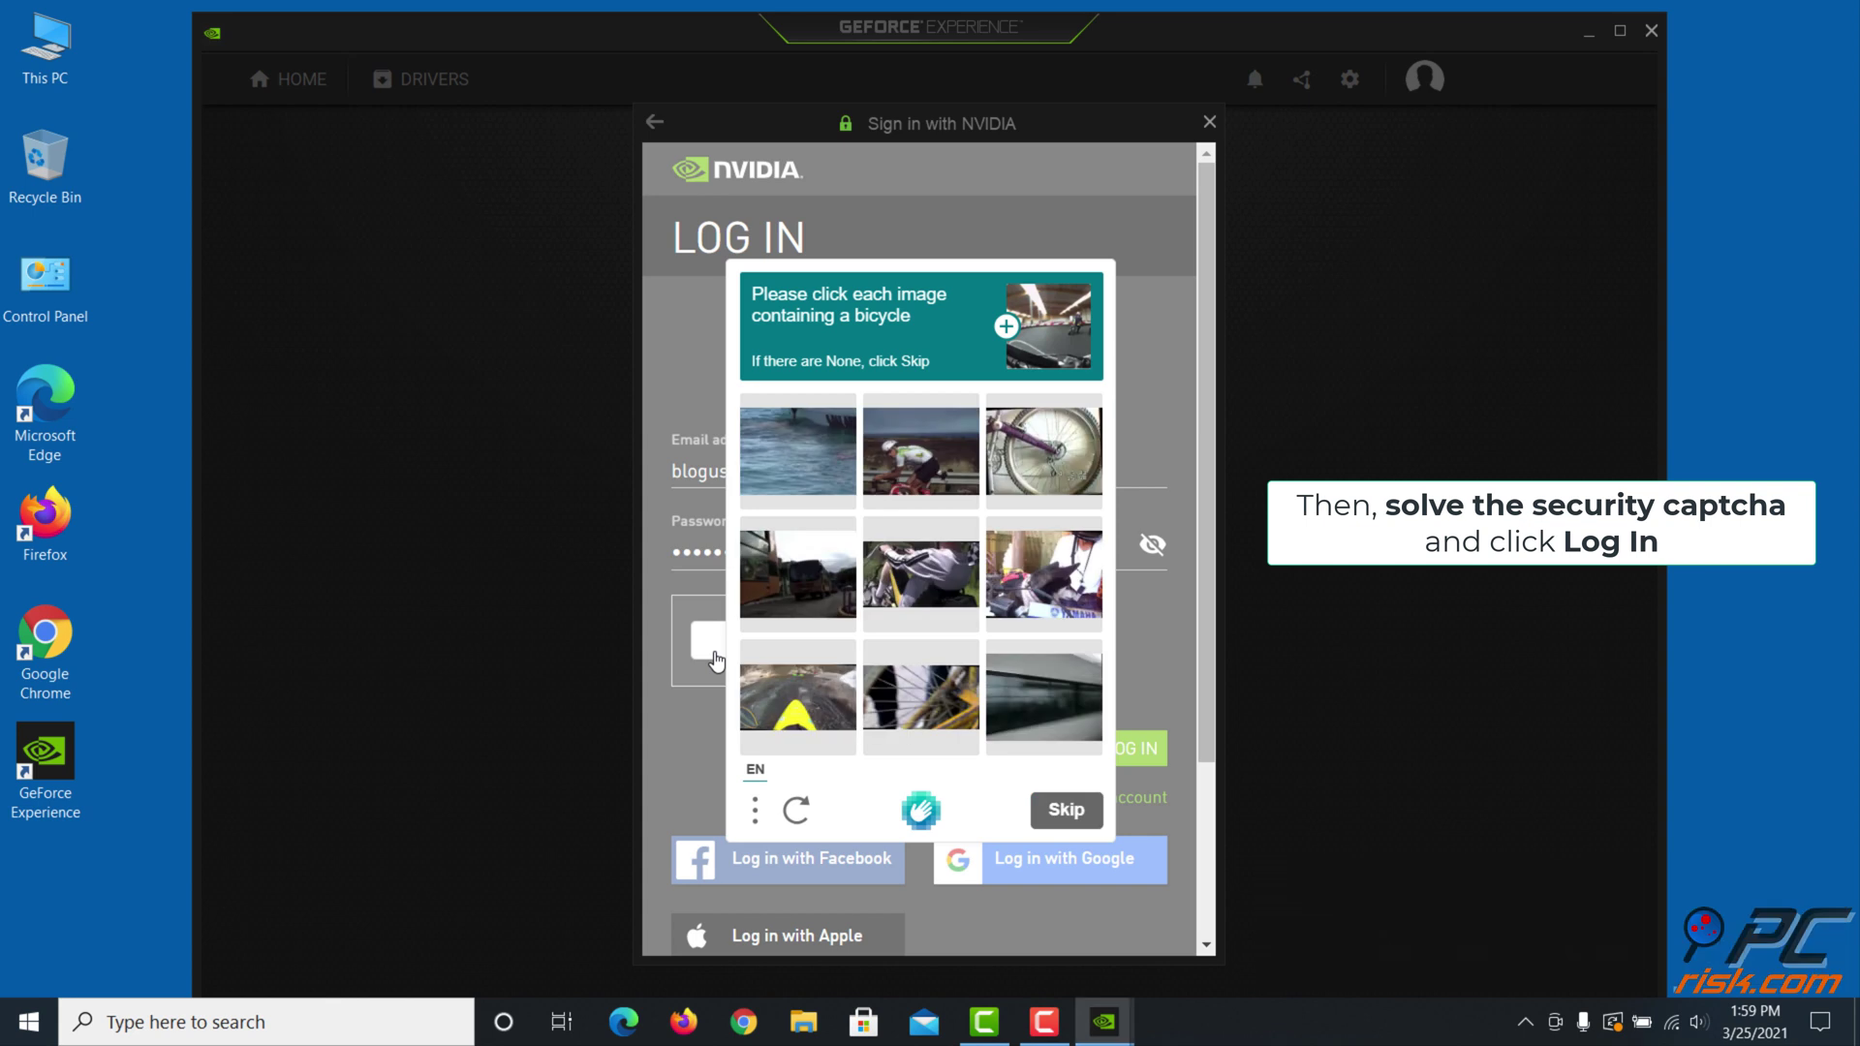
{"action": "left_click", "coordinate": [908, 448]}
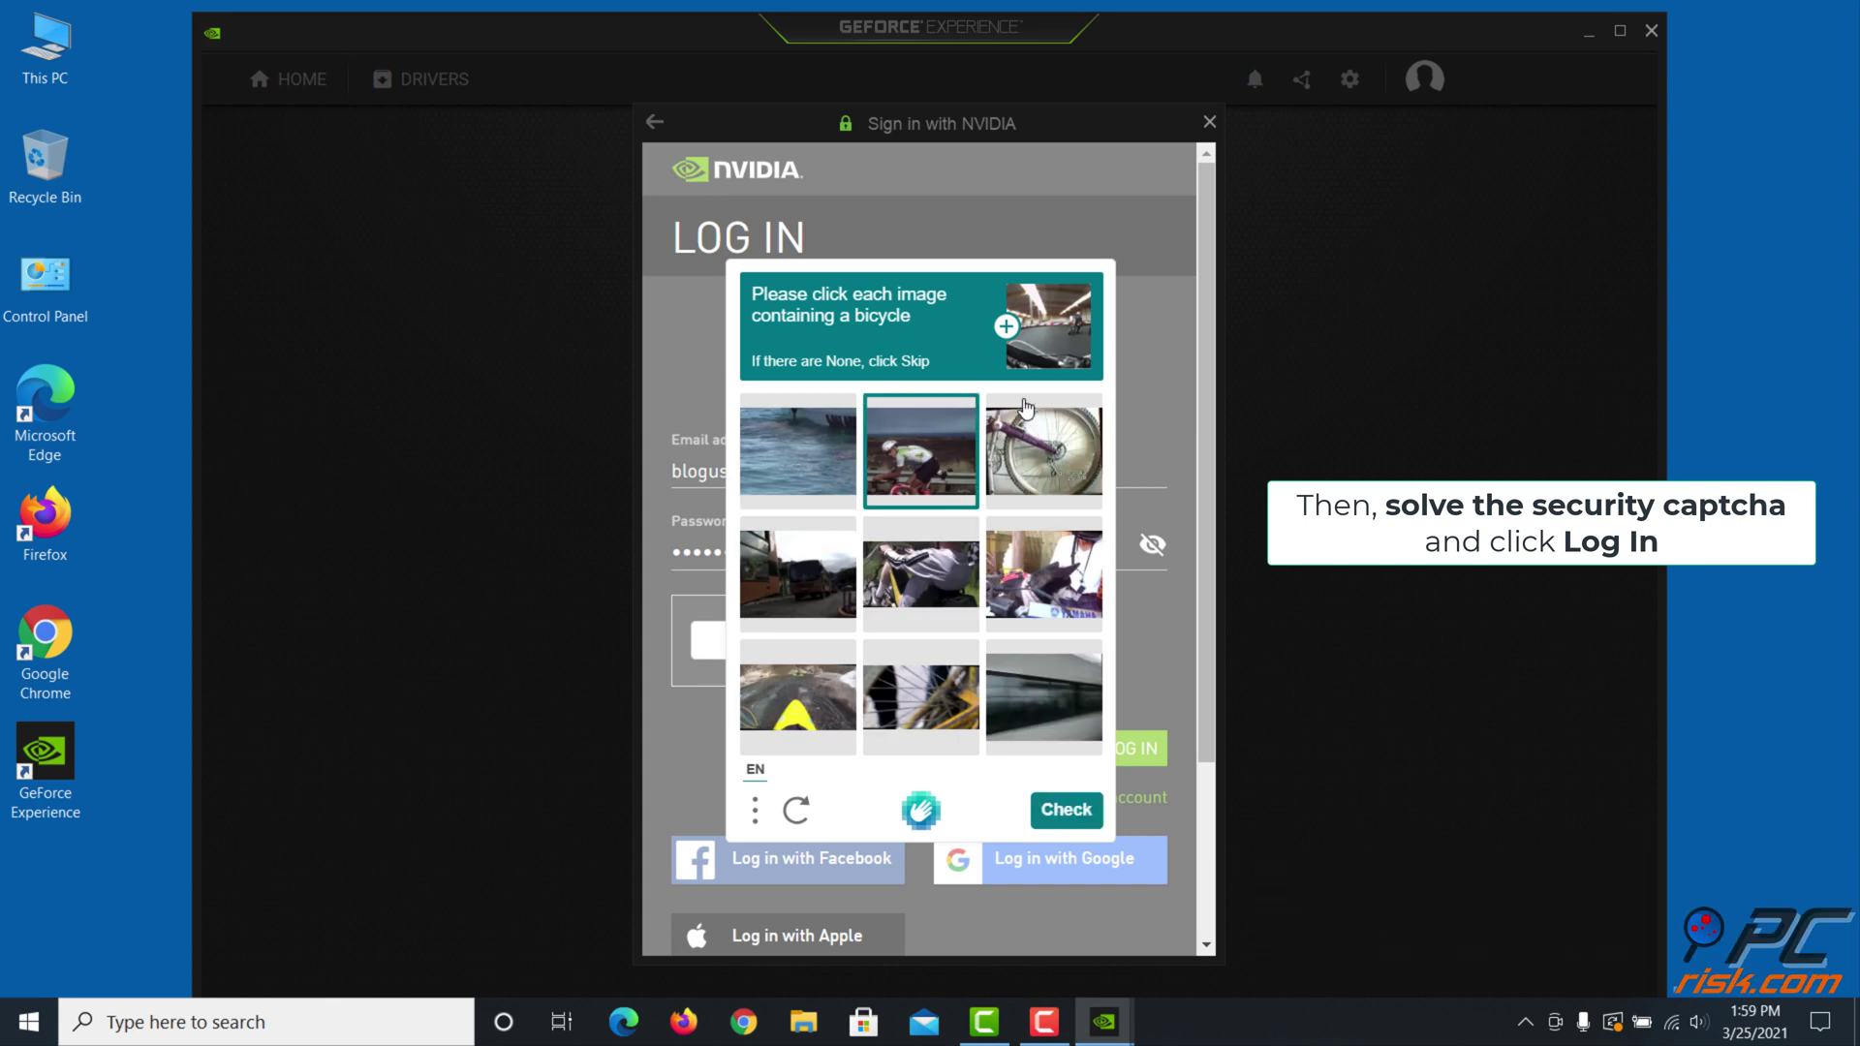
{"action": "left_click", "coordinate": [1036, 455]}
{"action": "left_click", "coordinate": [930, 698]}
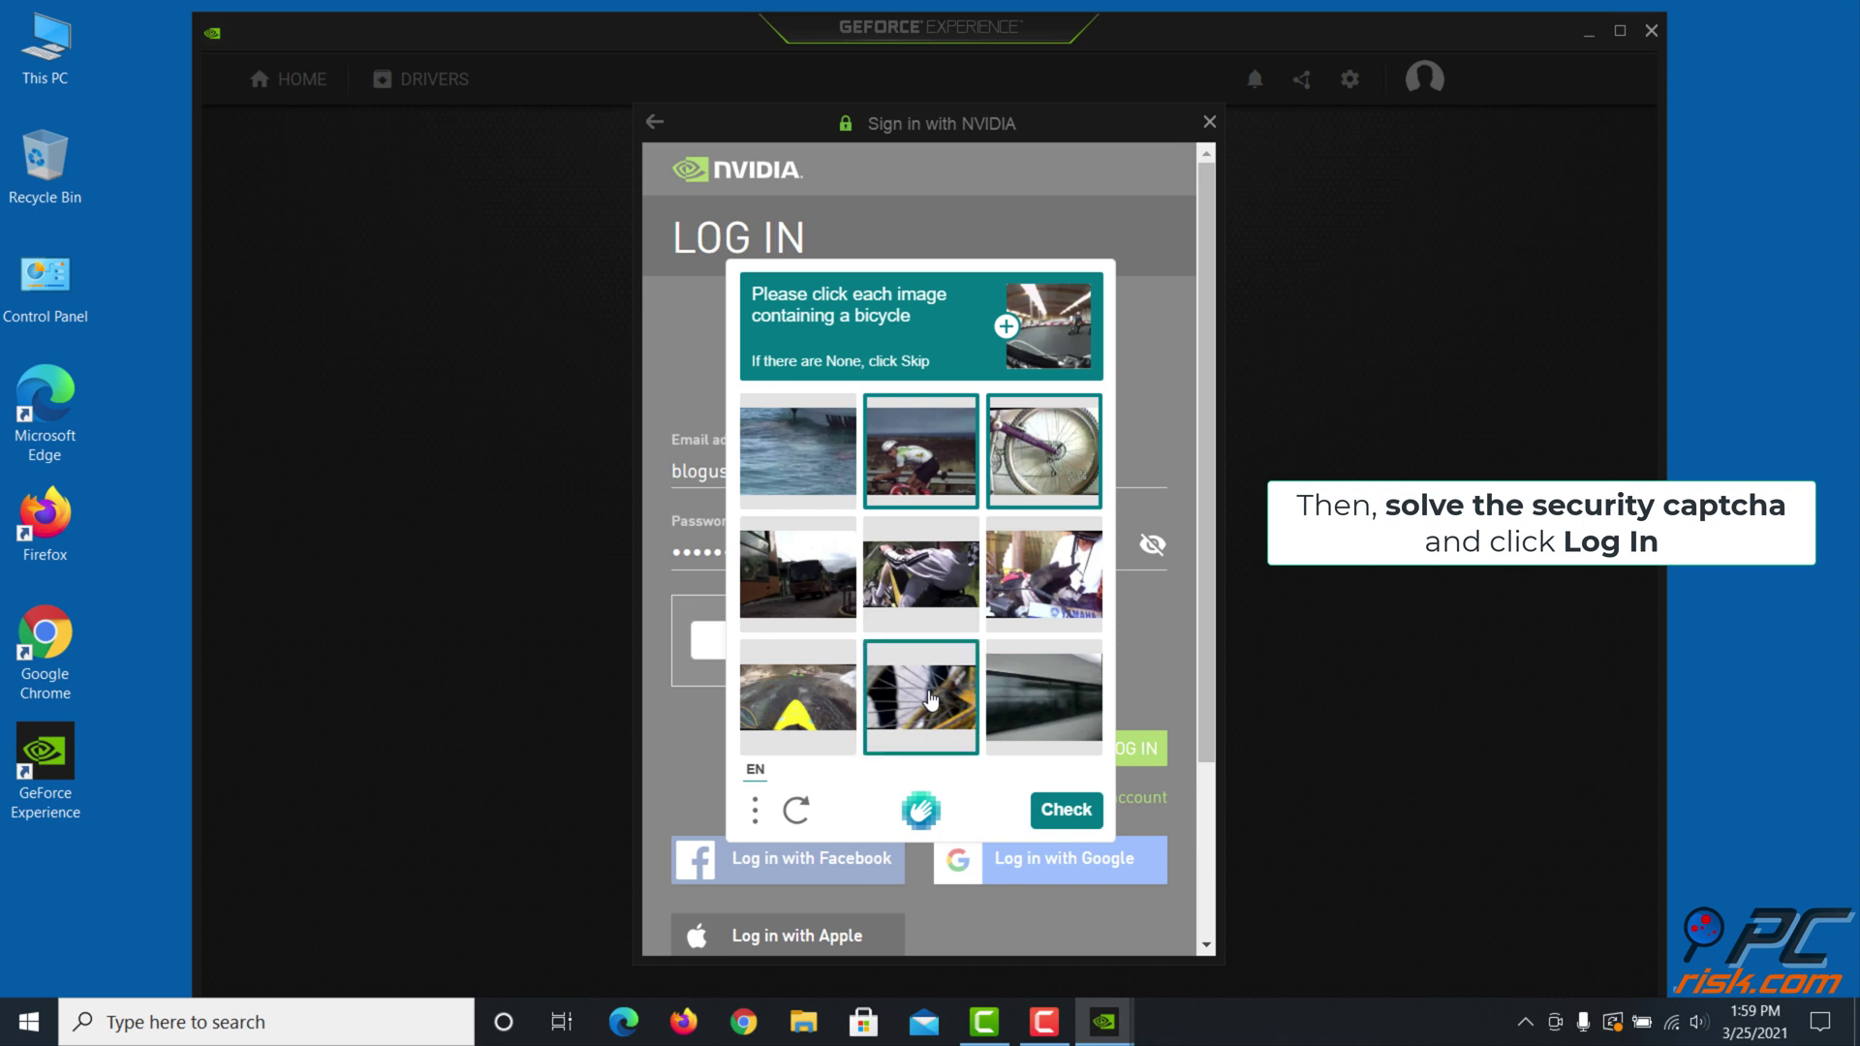
{"action": "left_click", "coordinate": [1058, 813]}
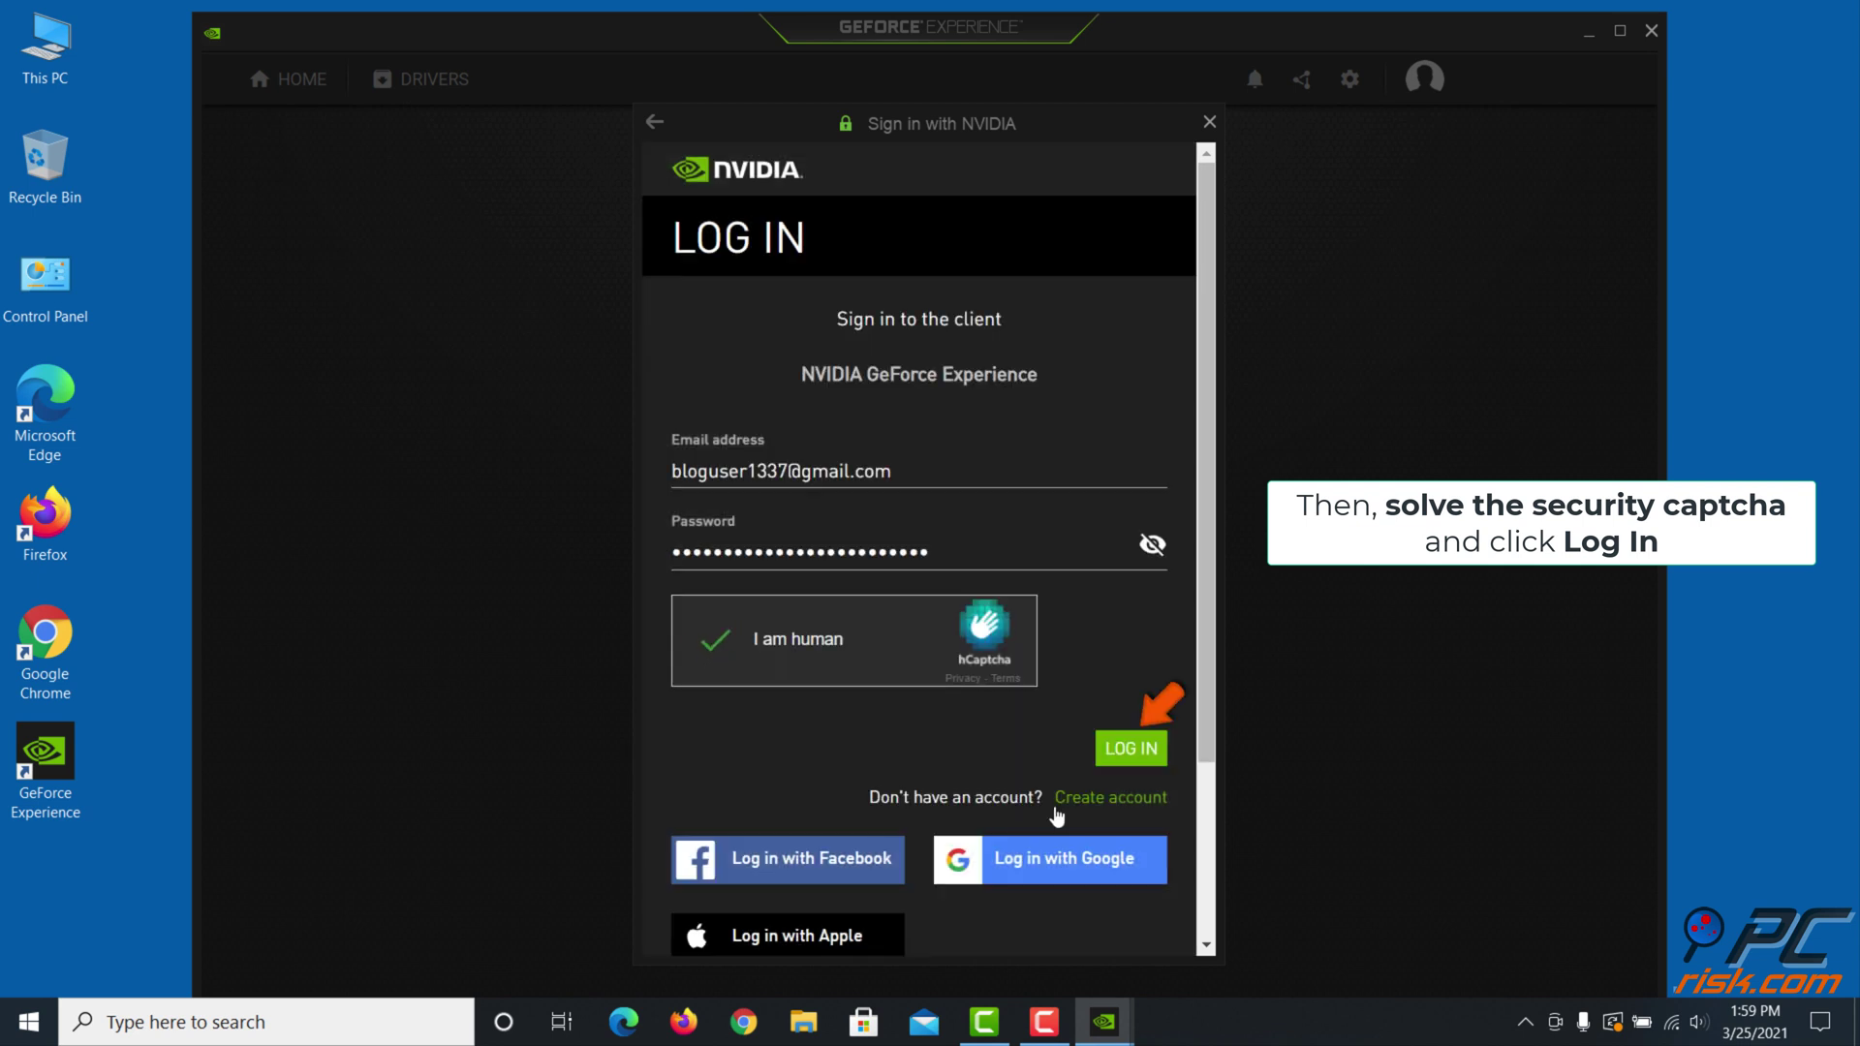
{"action": "left_click", "coordinate": [1118, 746]}
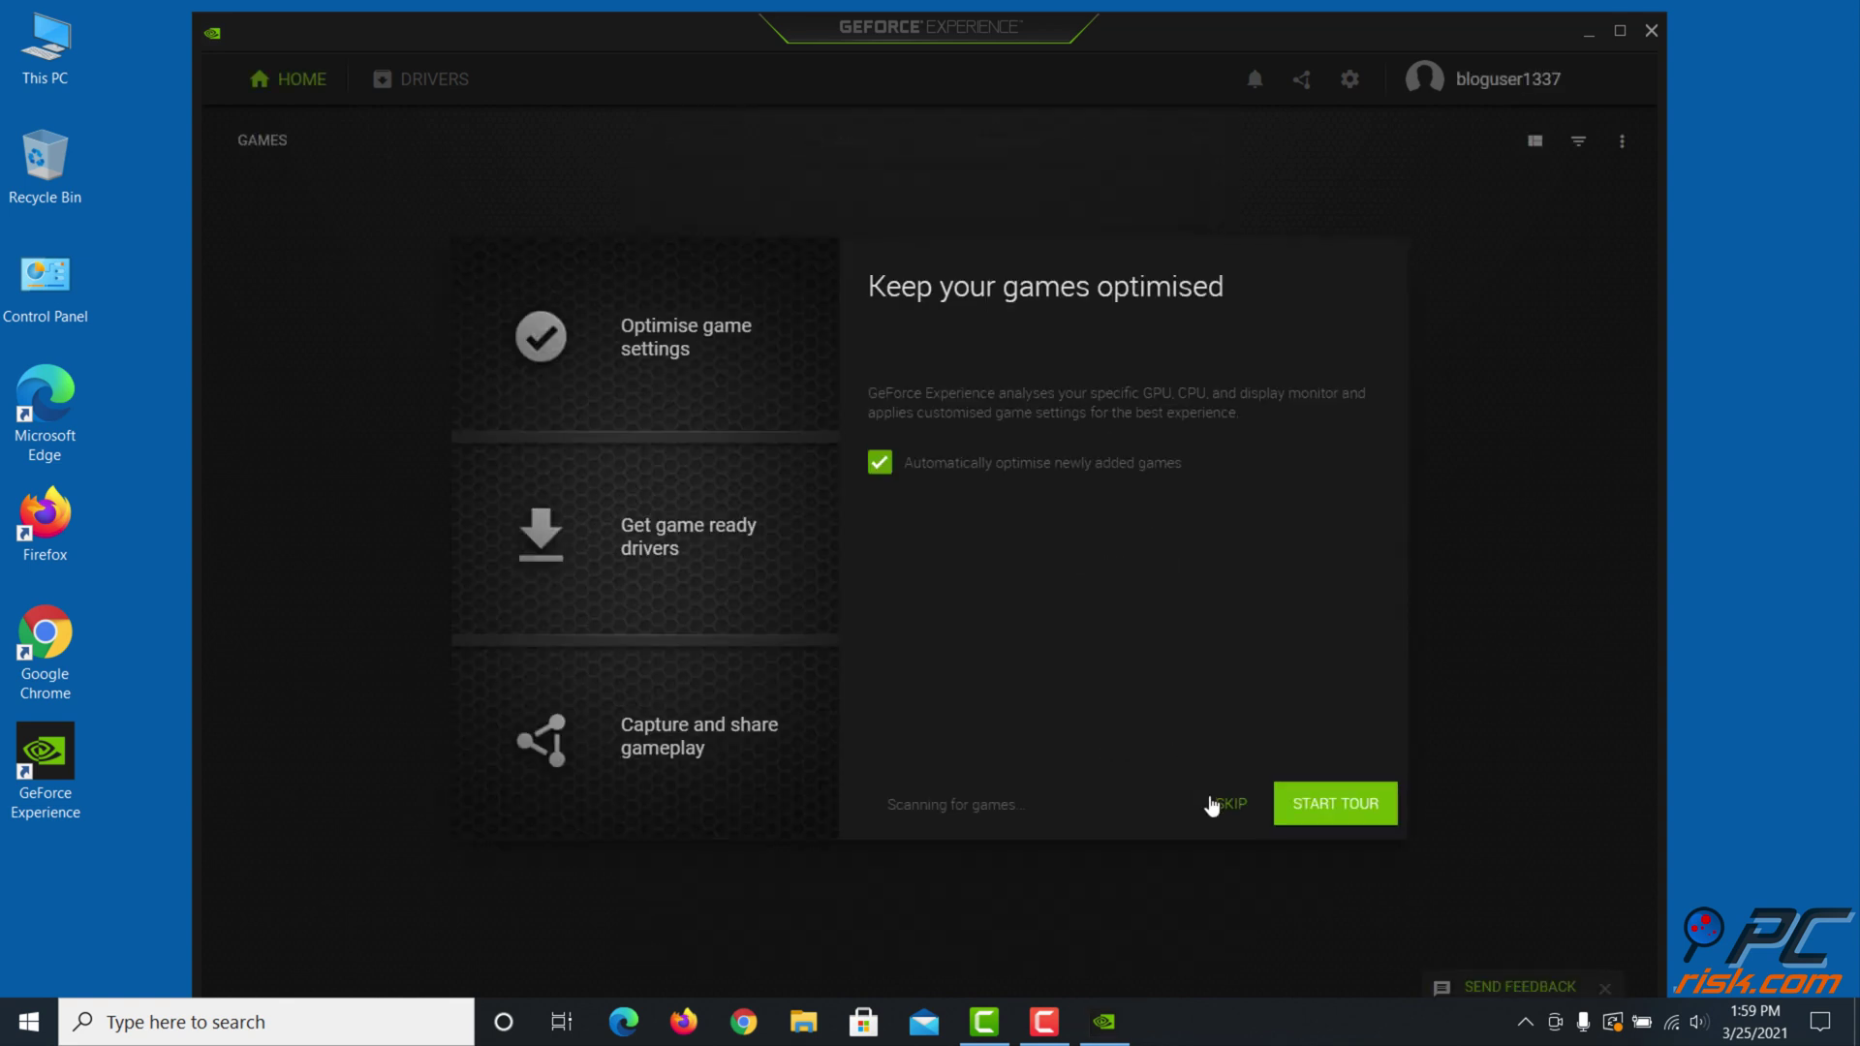
Skip the intro and download Game Ready Driver 461.92 (631.0 MB) from the Drivers tab
{"action": "left_click", "coordinate": [1229, 814]}
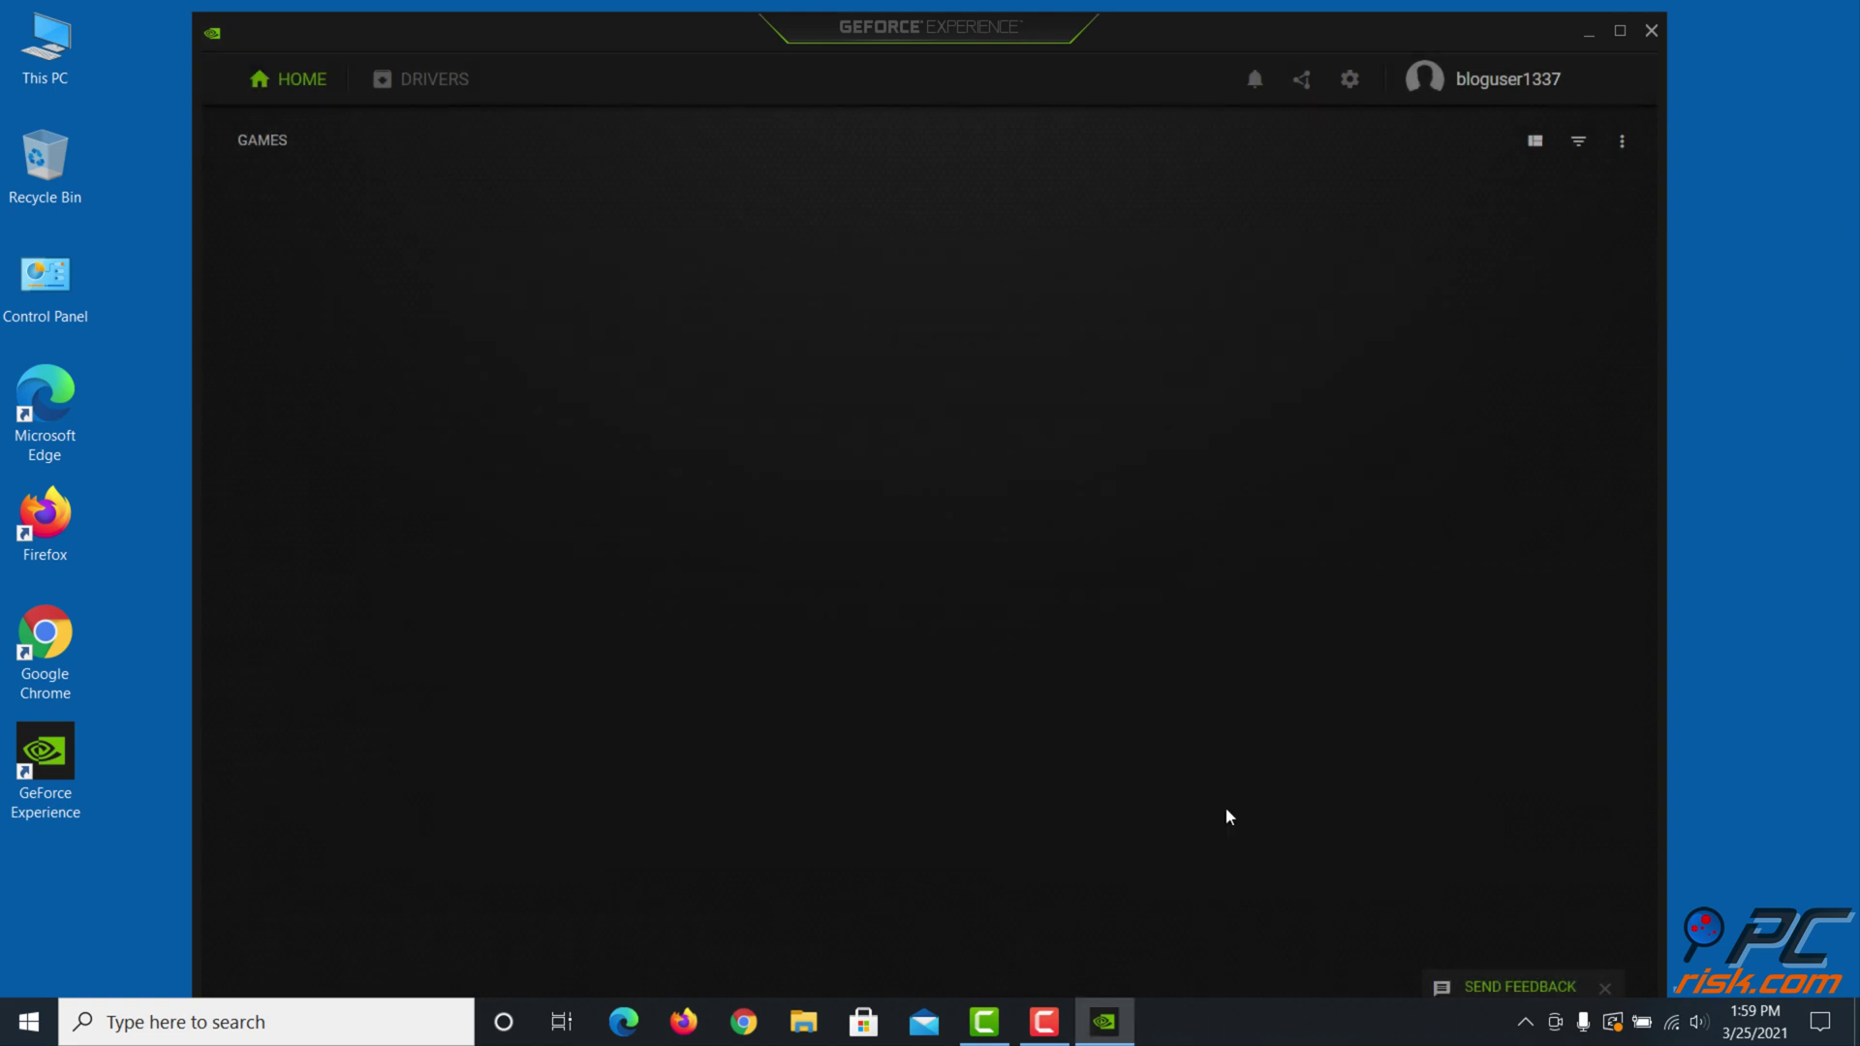
{"action": "left_click", "coordinate": [444, 93]}
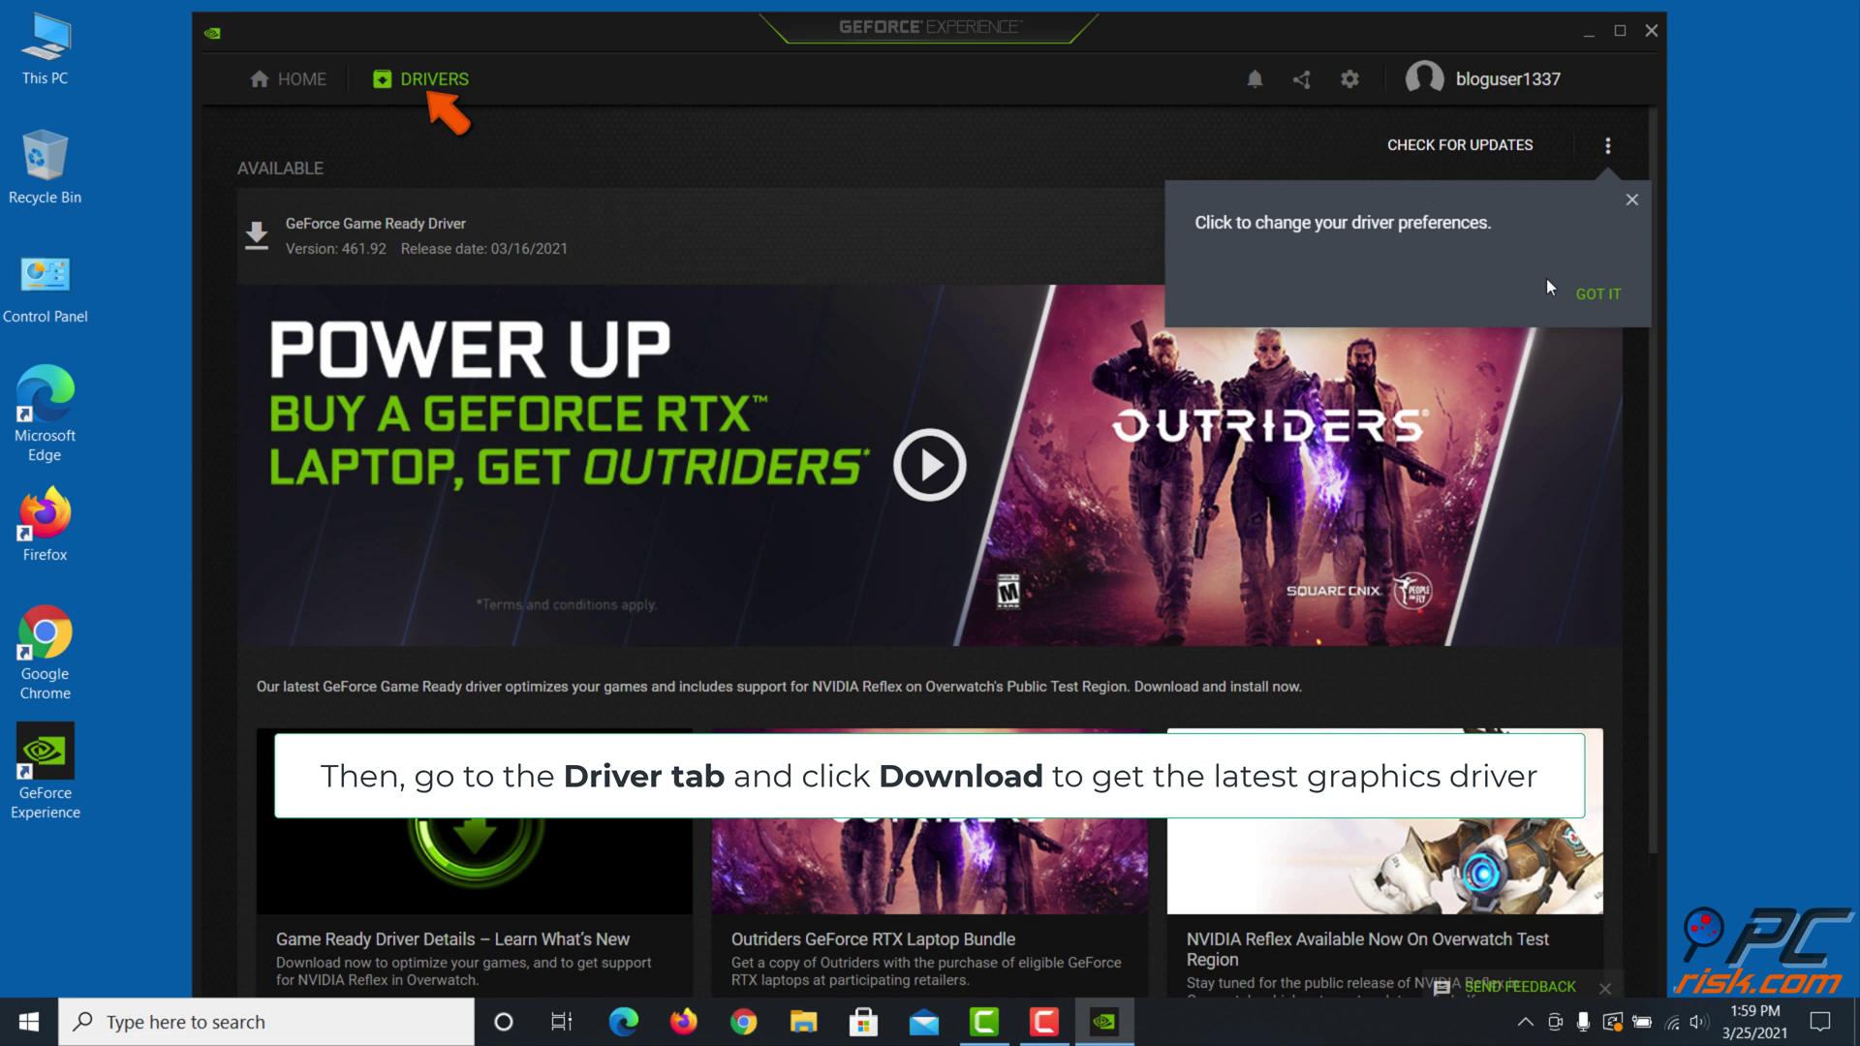
{"action": "left_click", "coordinate": [1596, 294]}
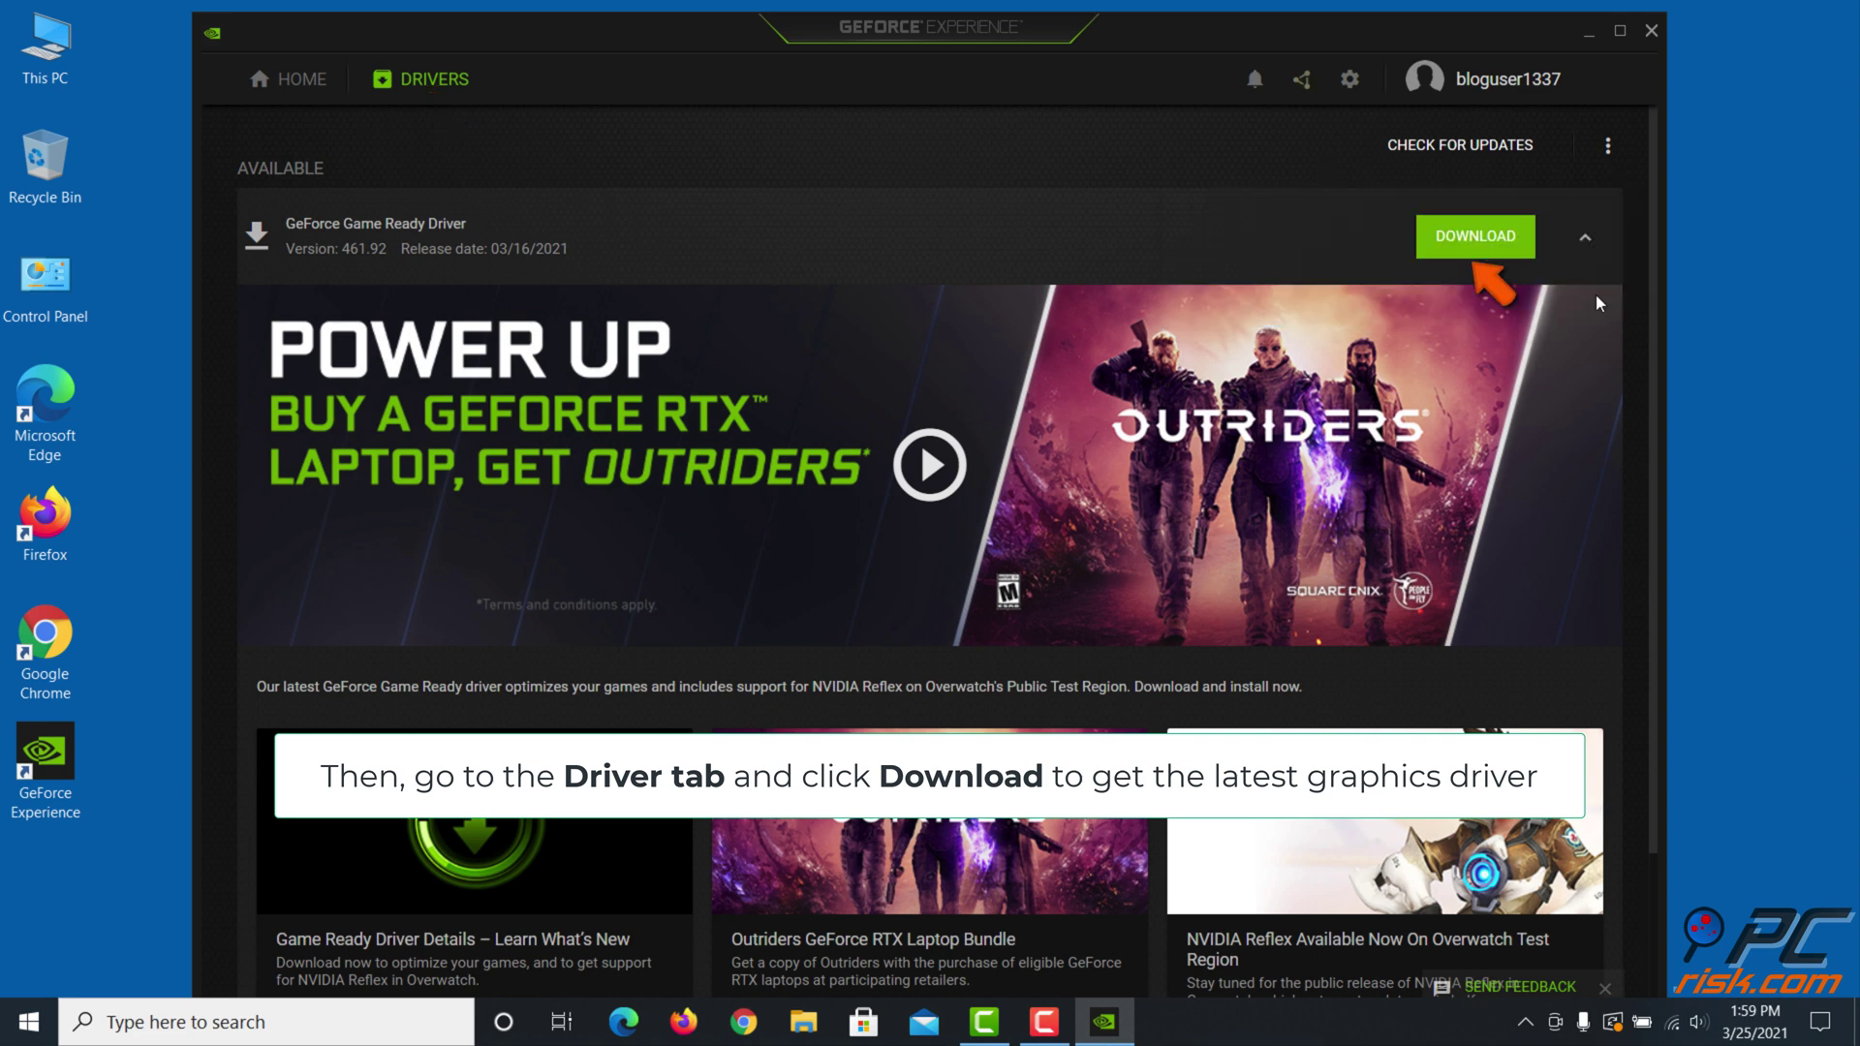
{"action": "left_click", "coordinate": [1477, 251]}
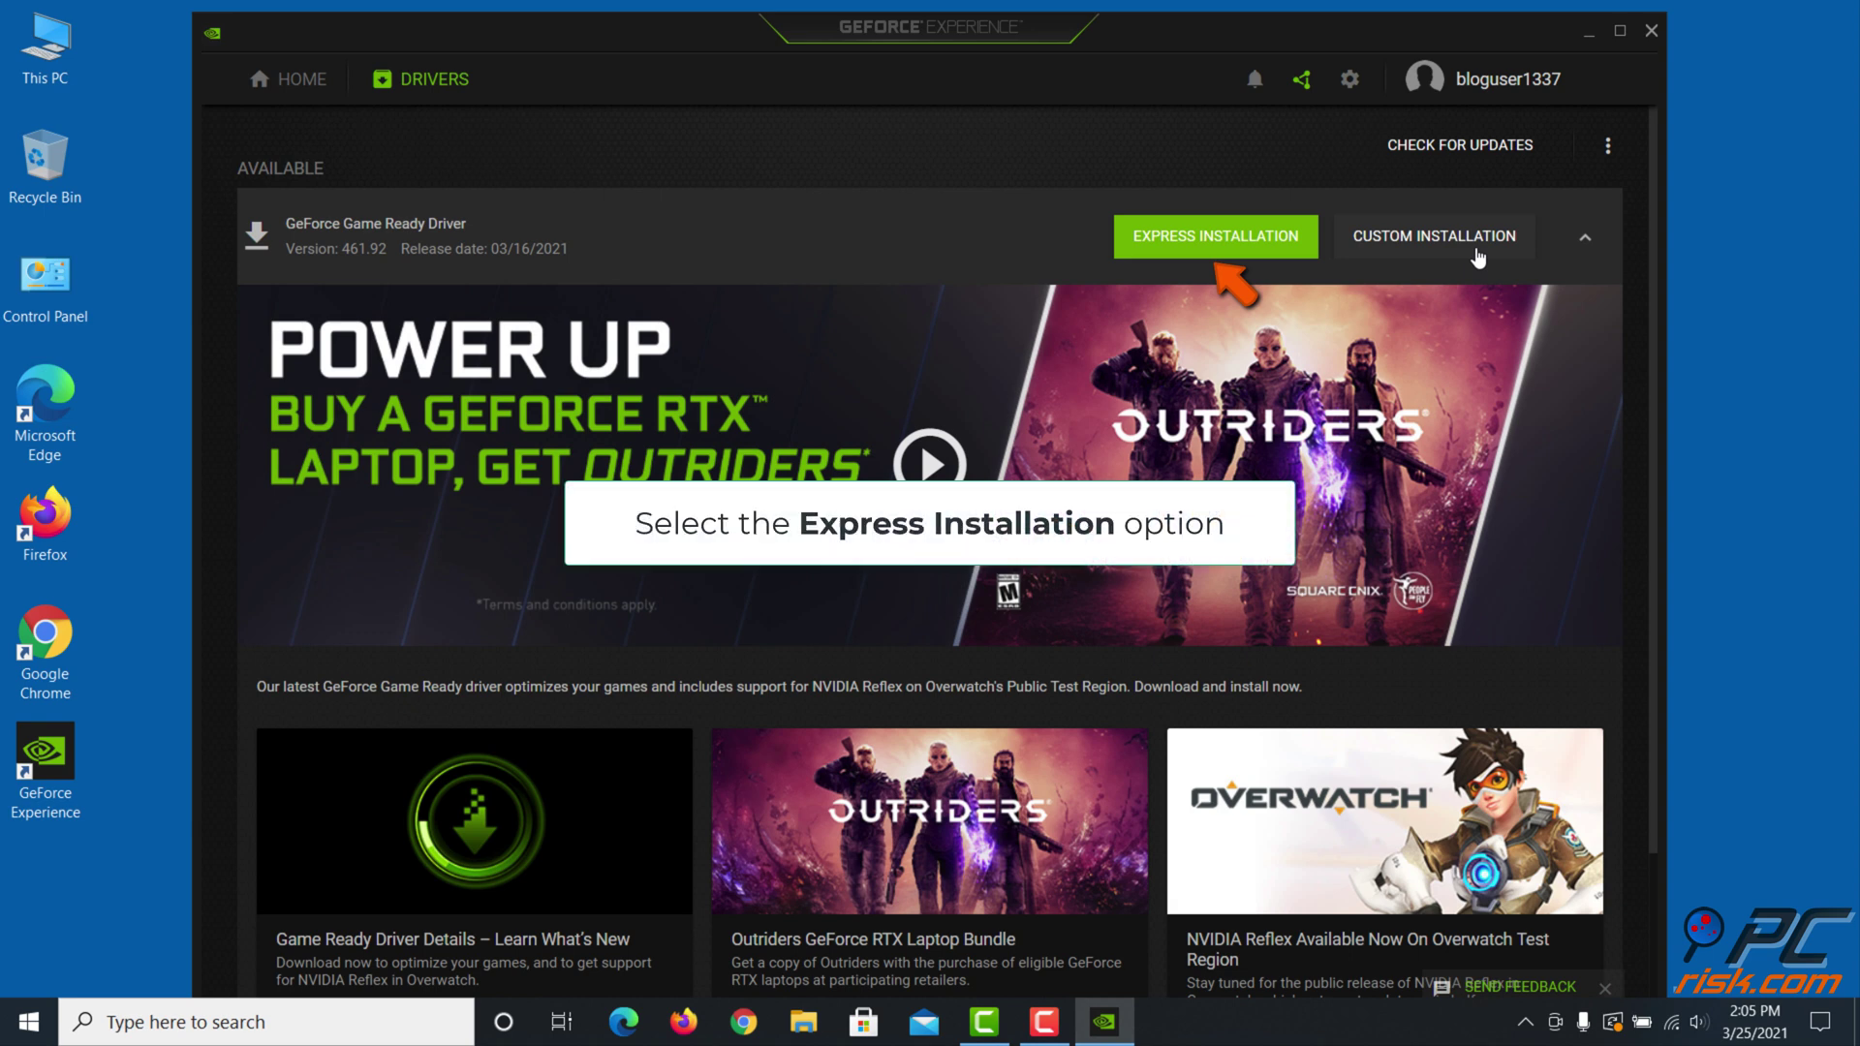
Express-install Game Ready Driver 461.92, dismiss the completion notices, and close GeForce Experience
{"action": "left_click", "coordinate": [1214, 237]}
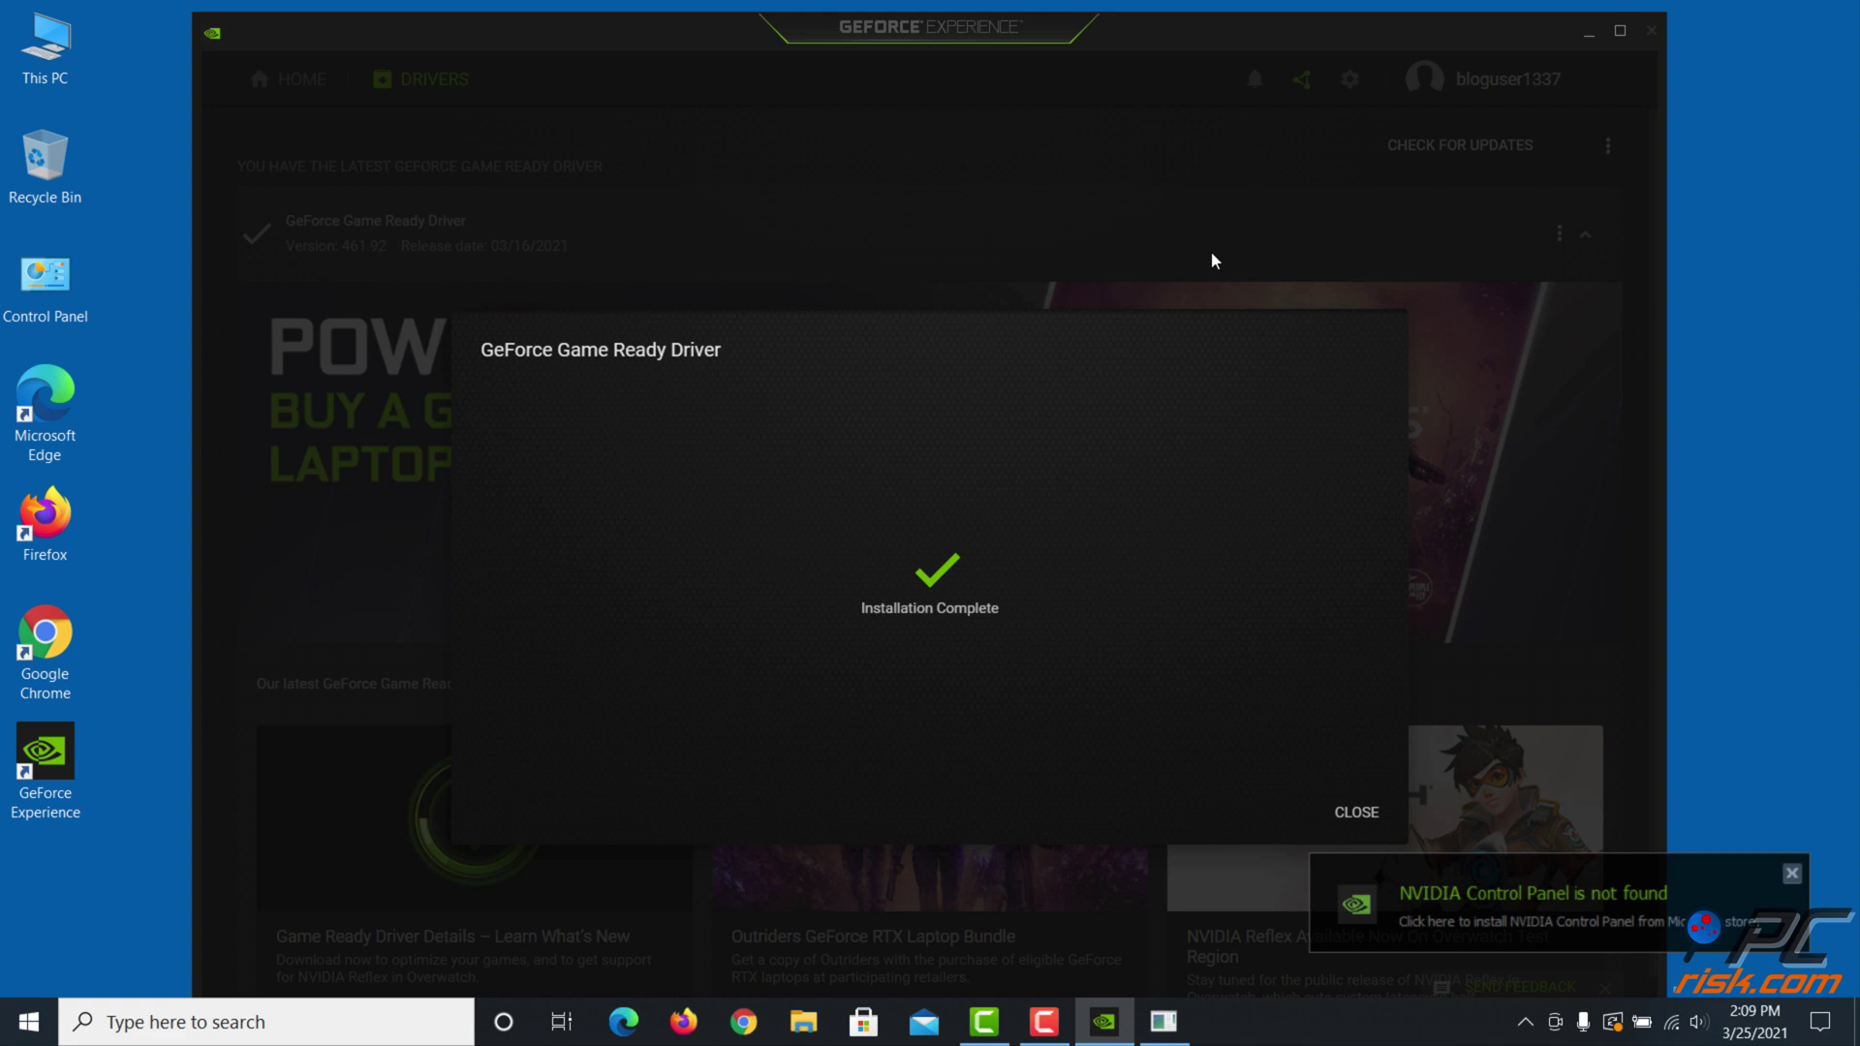
{"action": "left_click", "coordinate": [1344, 810]}
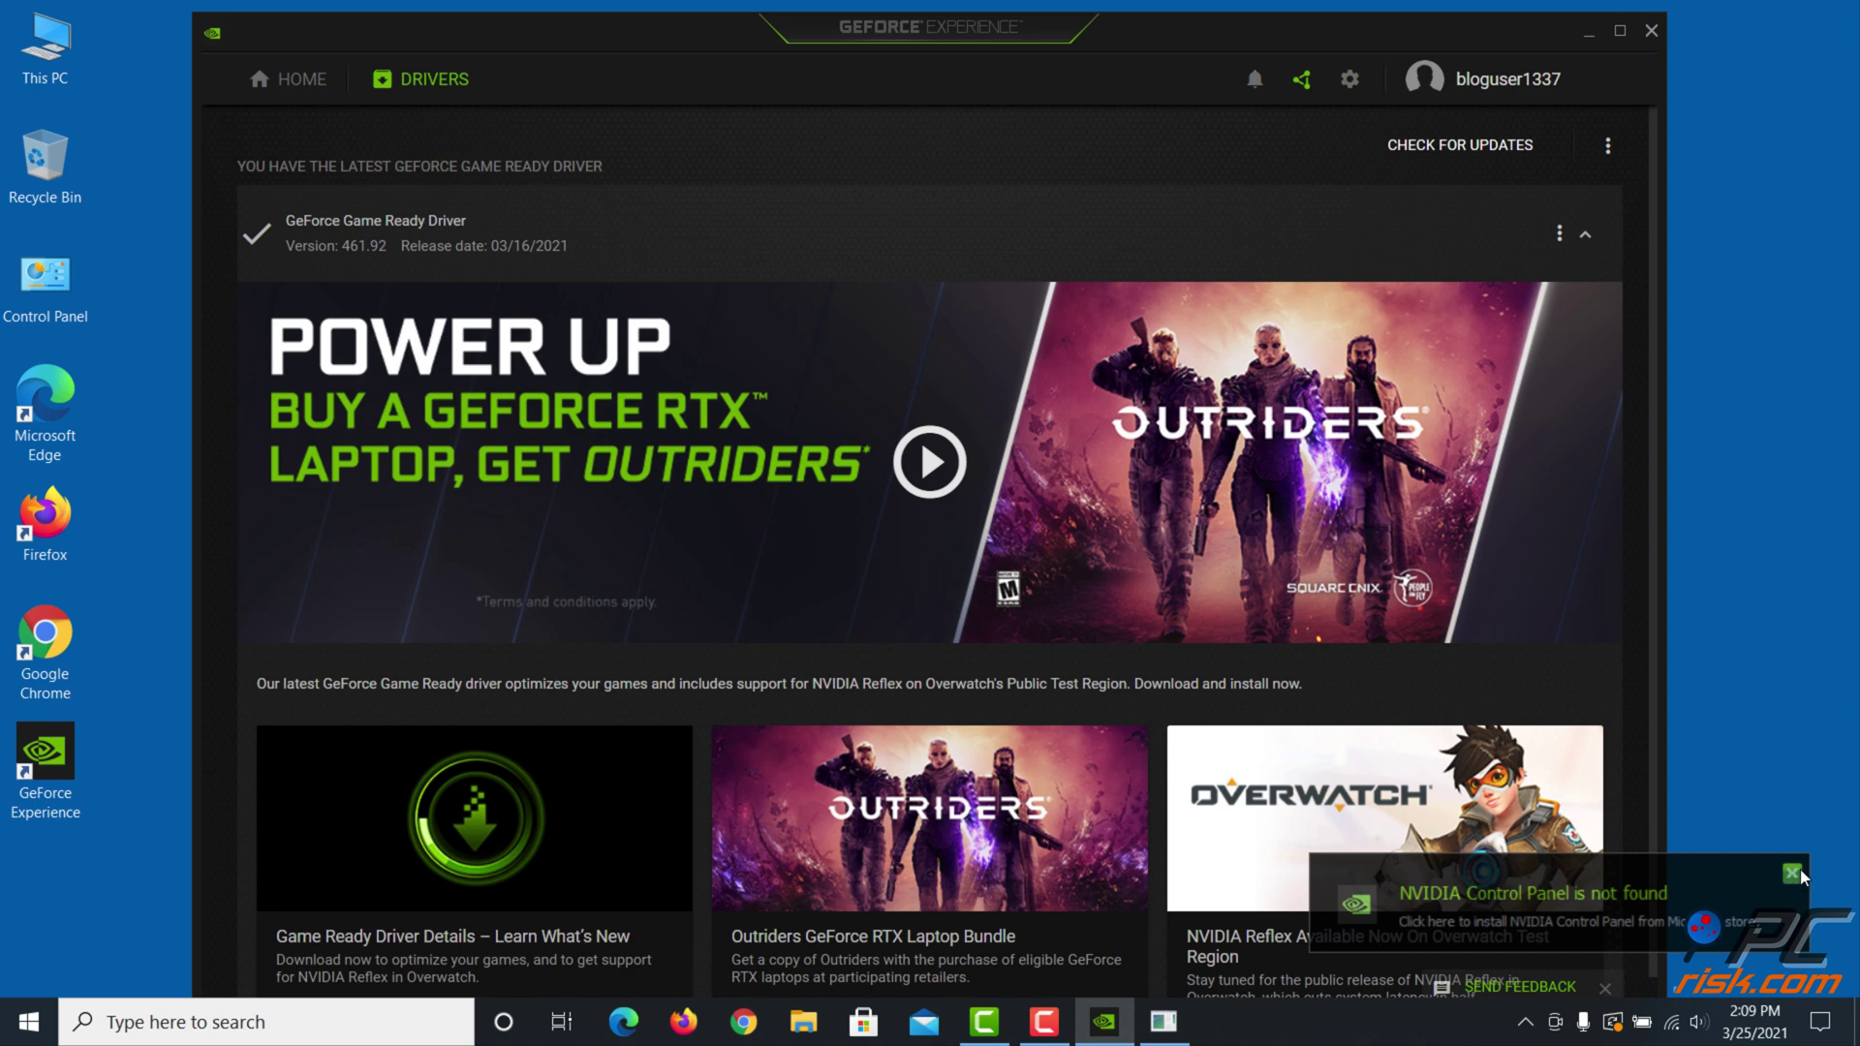
{"action": "left_click", "coordinate": [1792, 874]}
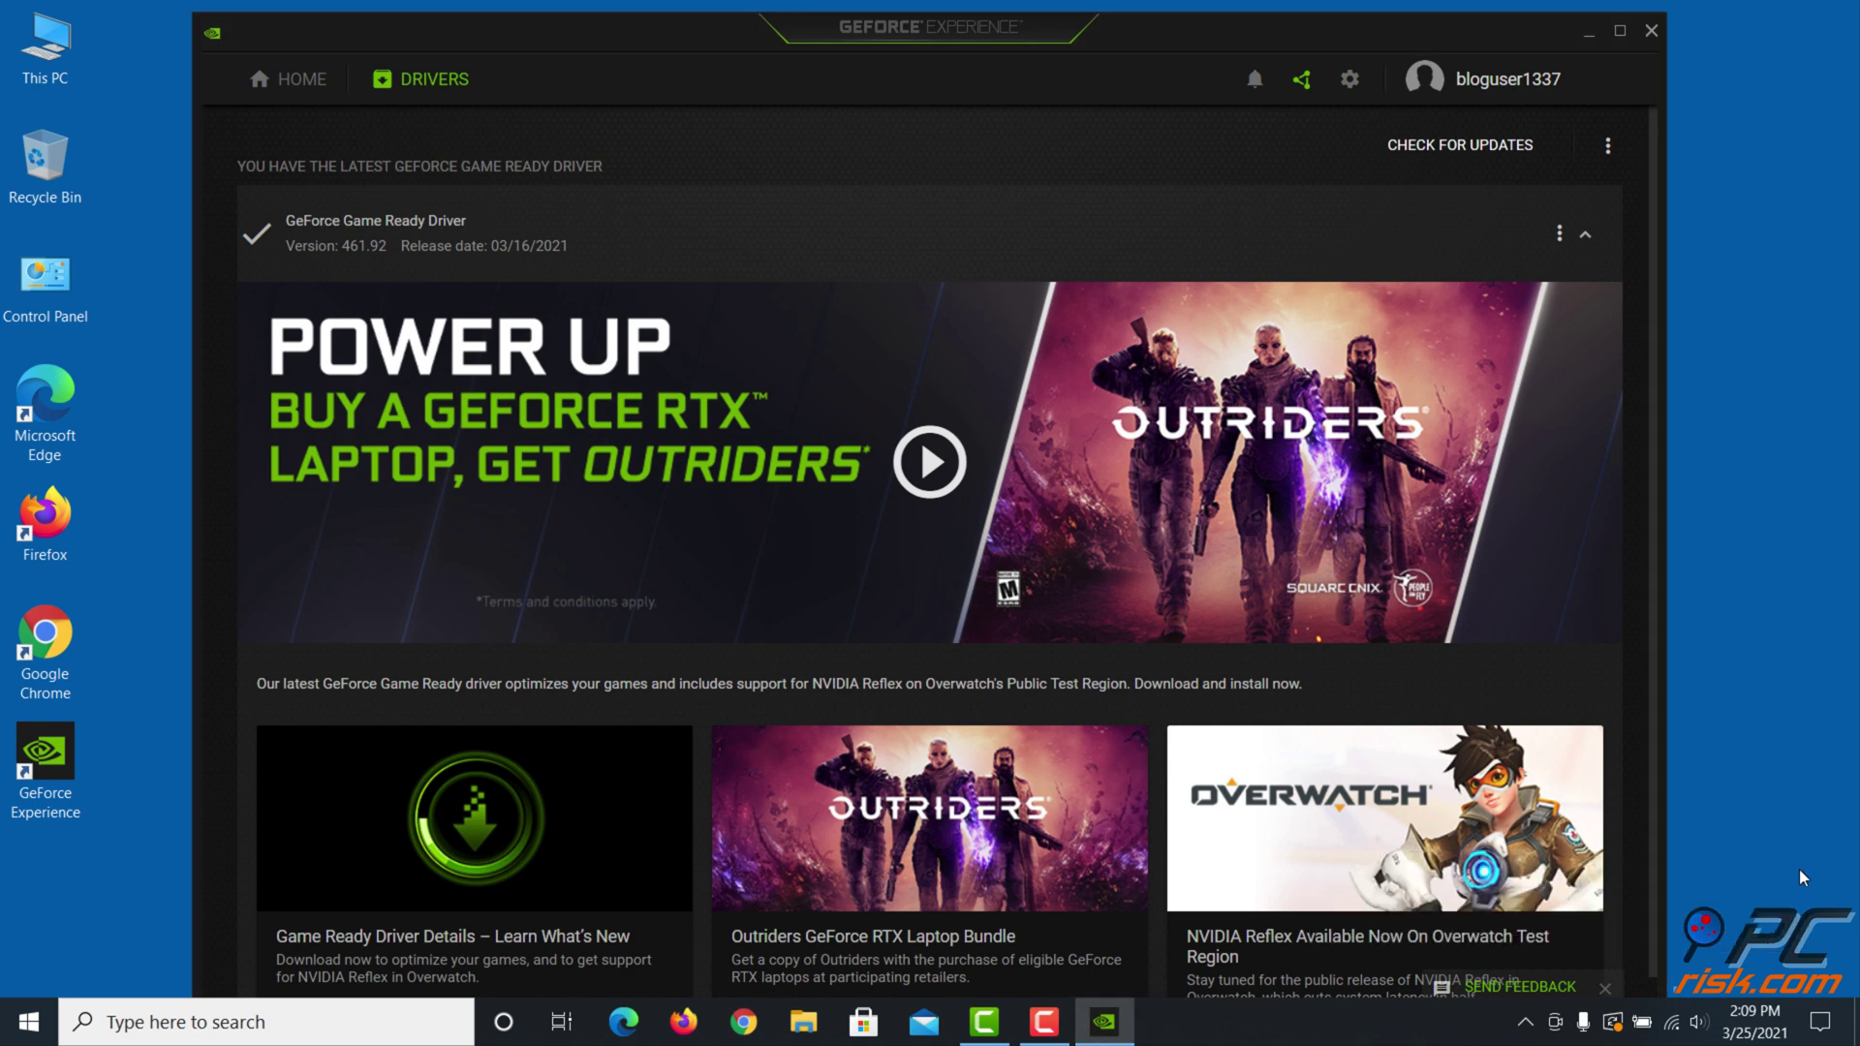
{"action": "left_click", "coordinate": [1658, 35]}
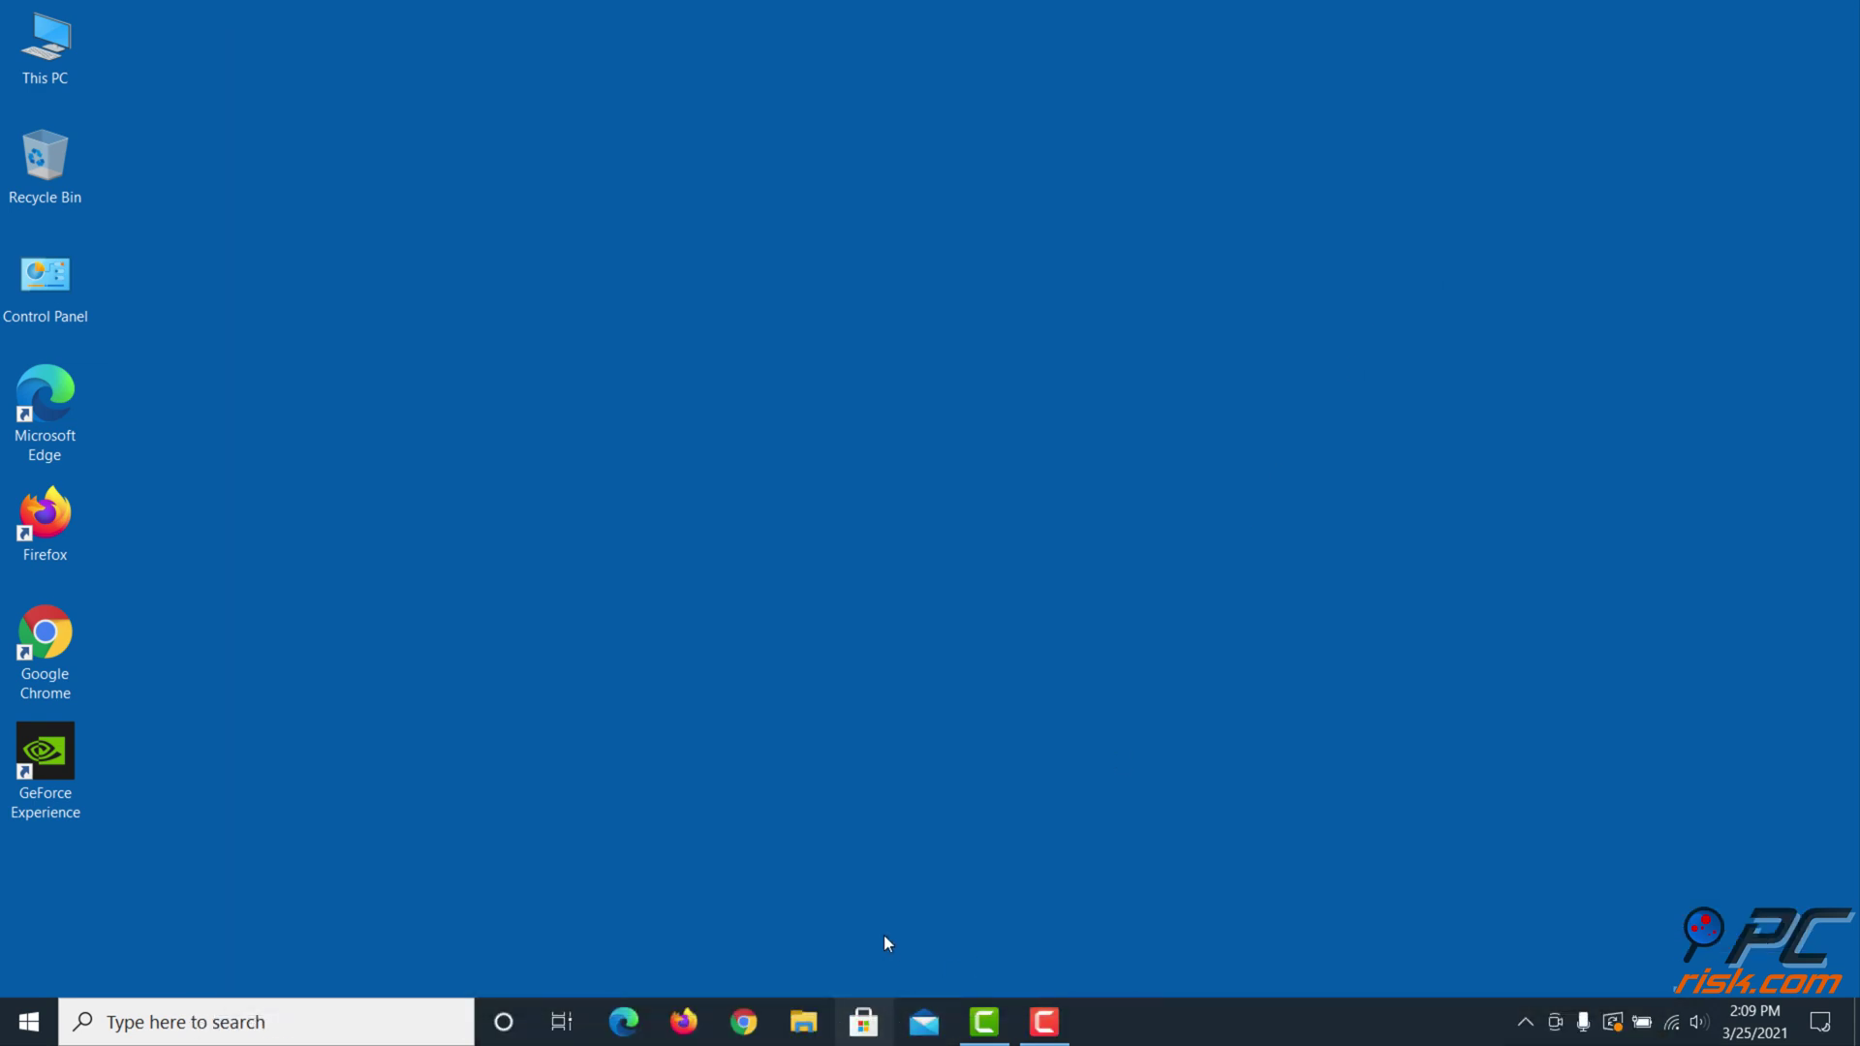